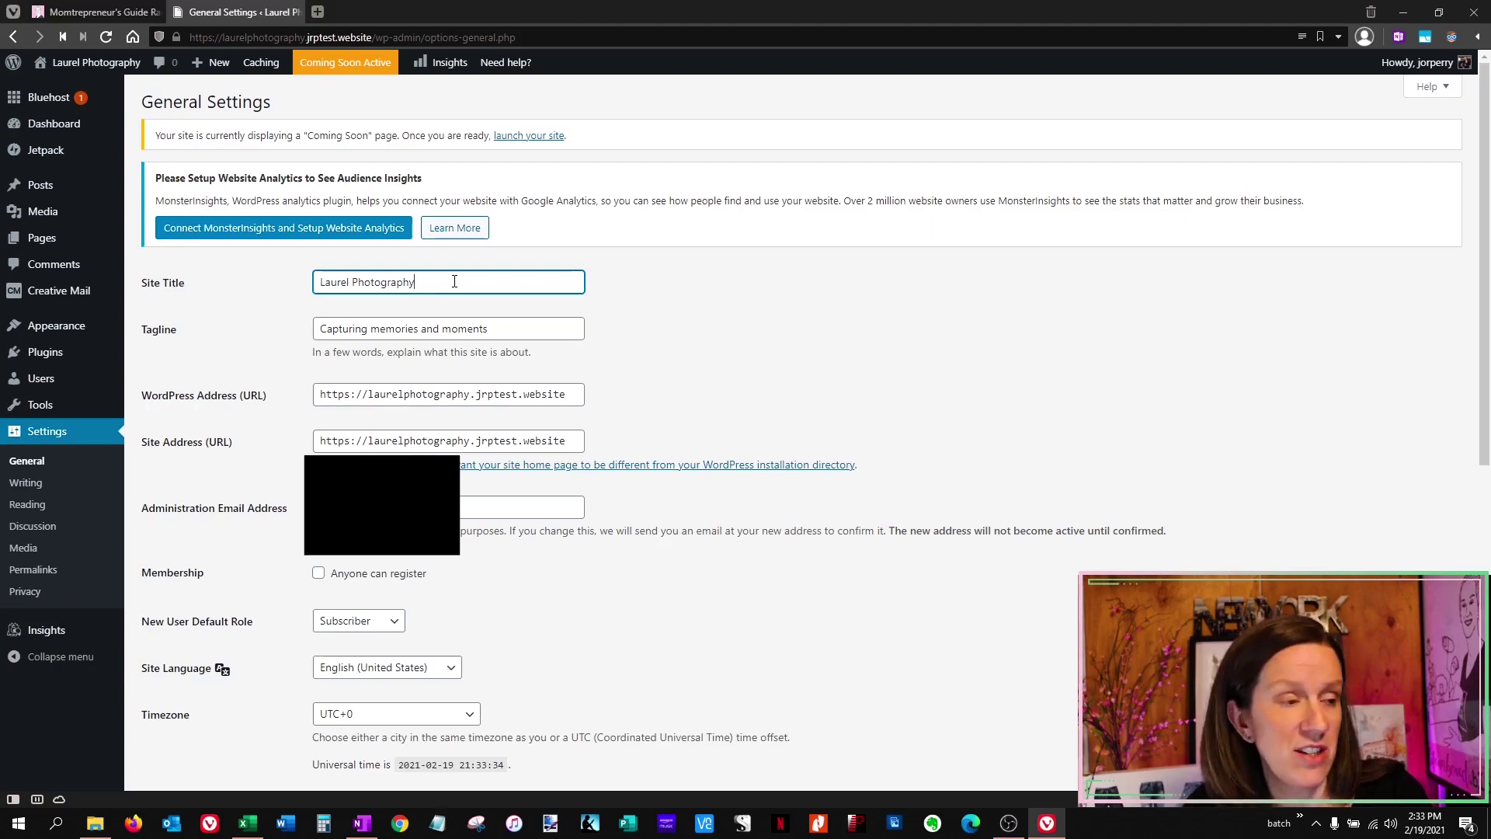
Review the site's general settings from the tagline down to the cache level and save them.
{"action": "left_click", "coordinate": [401, 328]}
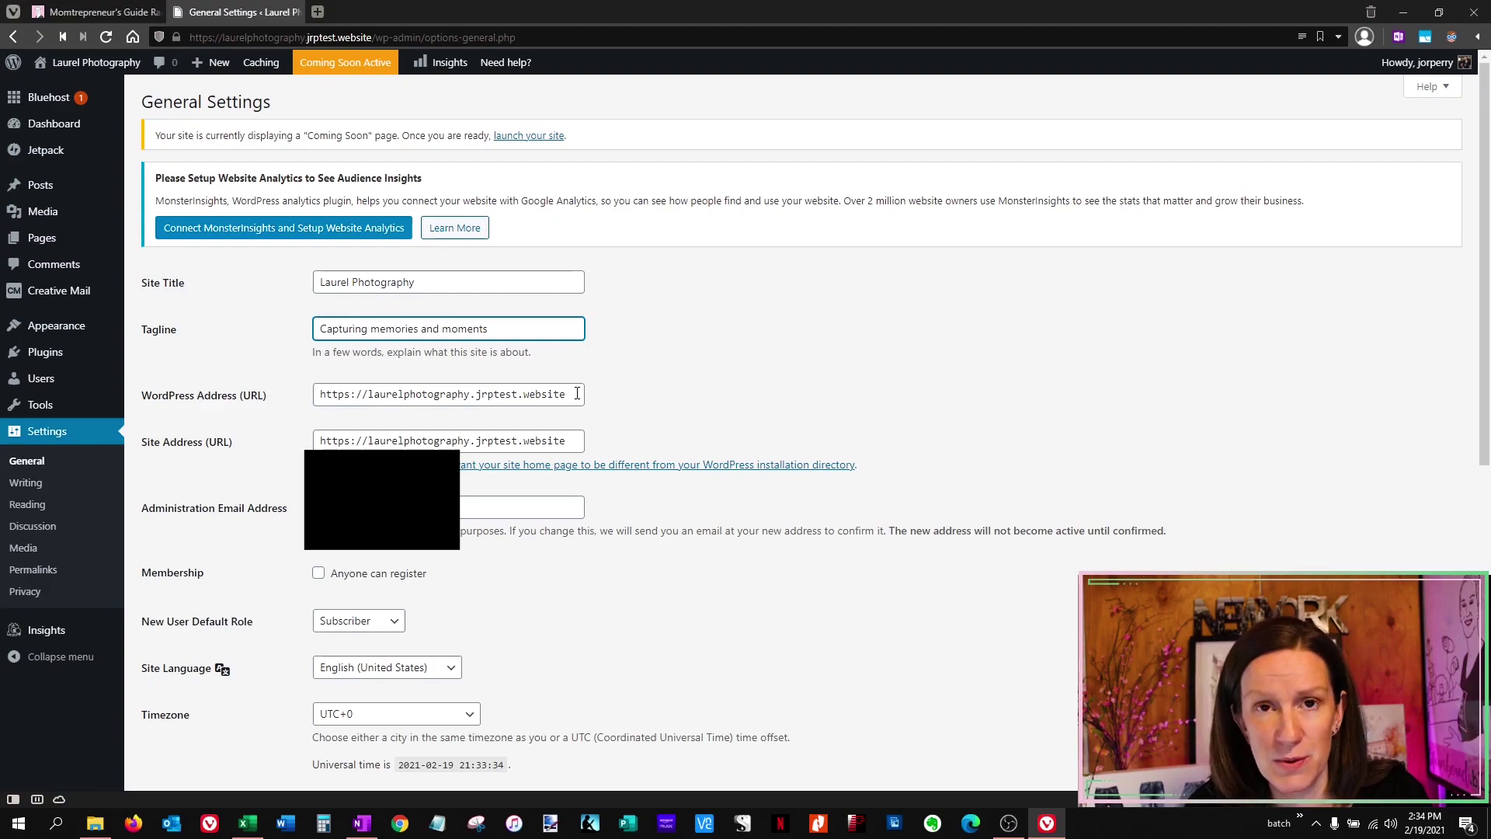
{"action": "scroll", "coordinate": [524, 387], "scroll_direction": "down", "scroll_amount": 3}
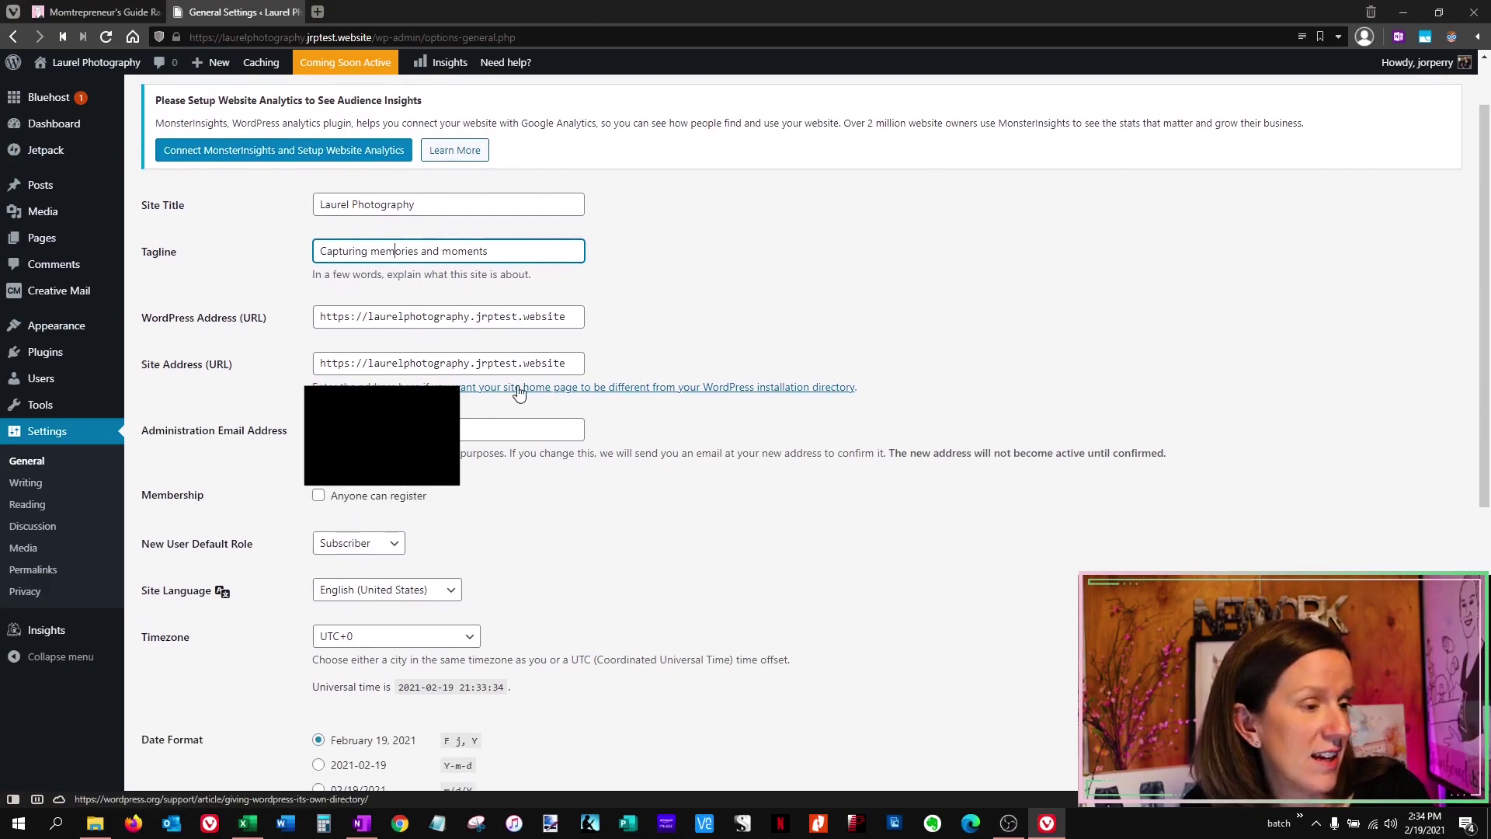
{"action": "scroll", "coordinate": [533, 376], "scroll_direction": "down", "scroll_amount": 2}
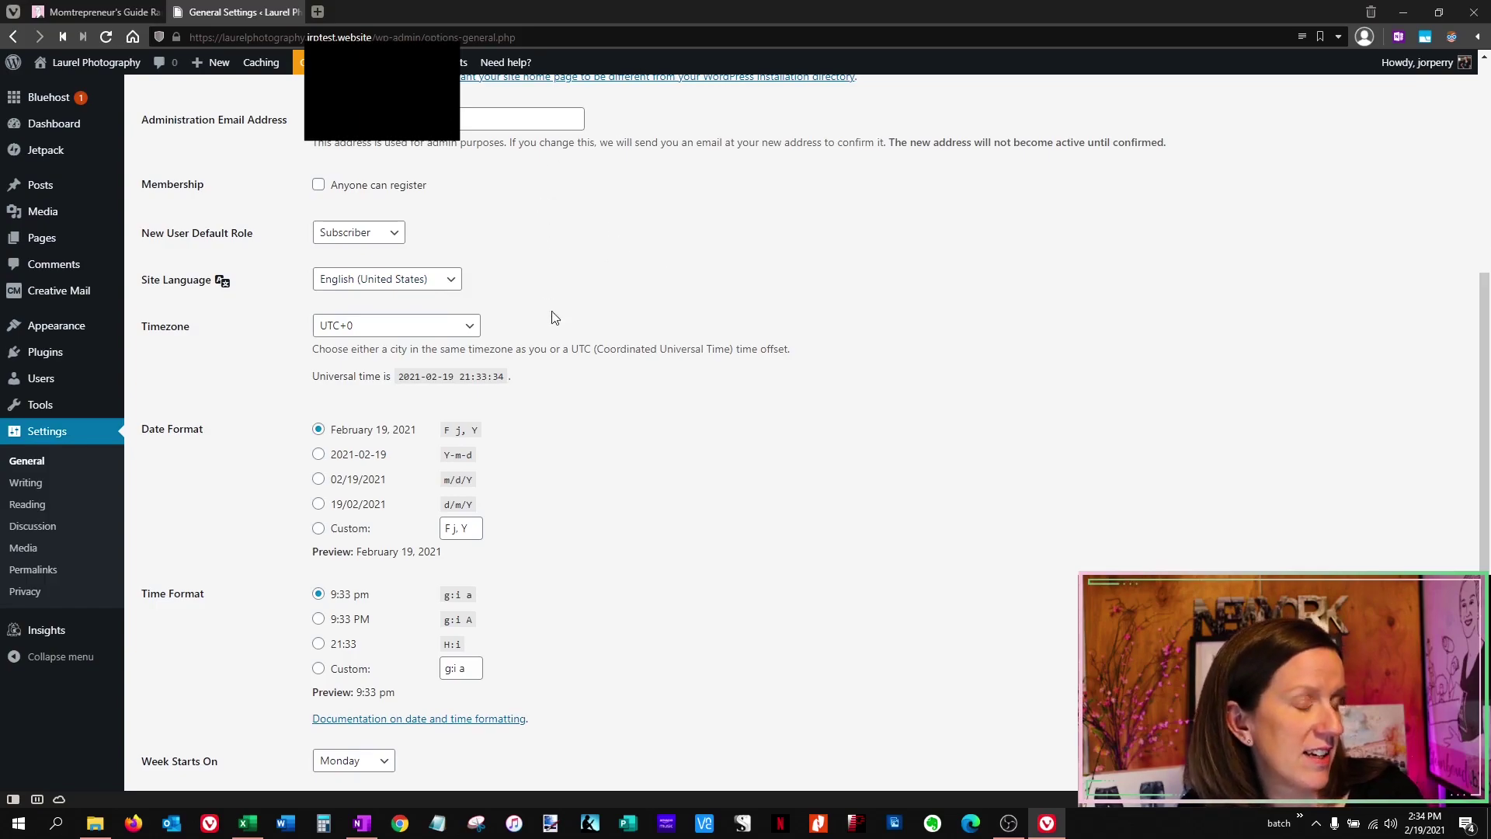
{"action": "scroll", "coordinate": [546, 386], "scroll_direction": "down", "scroll_amount": 1}
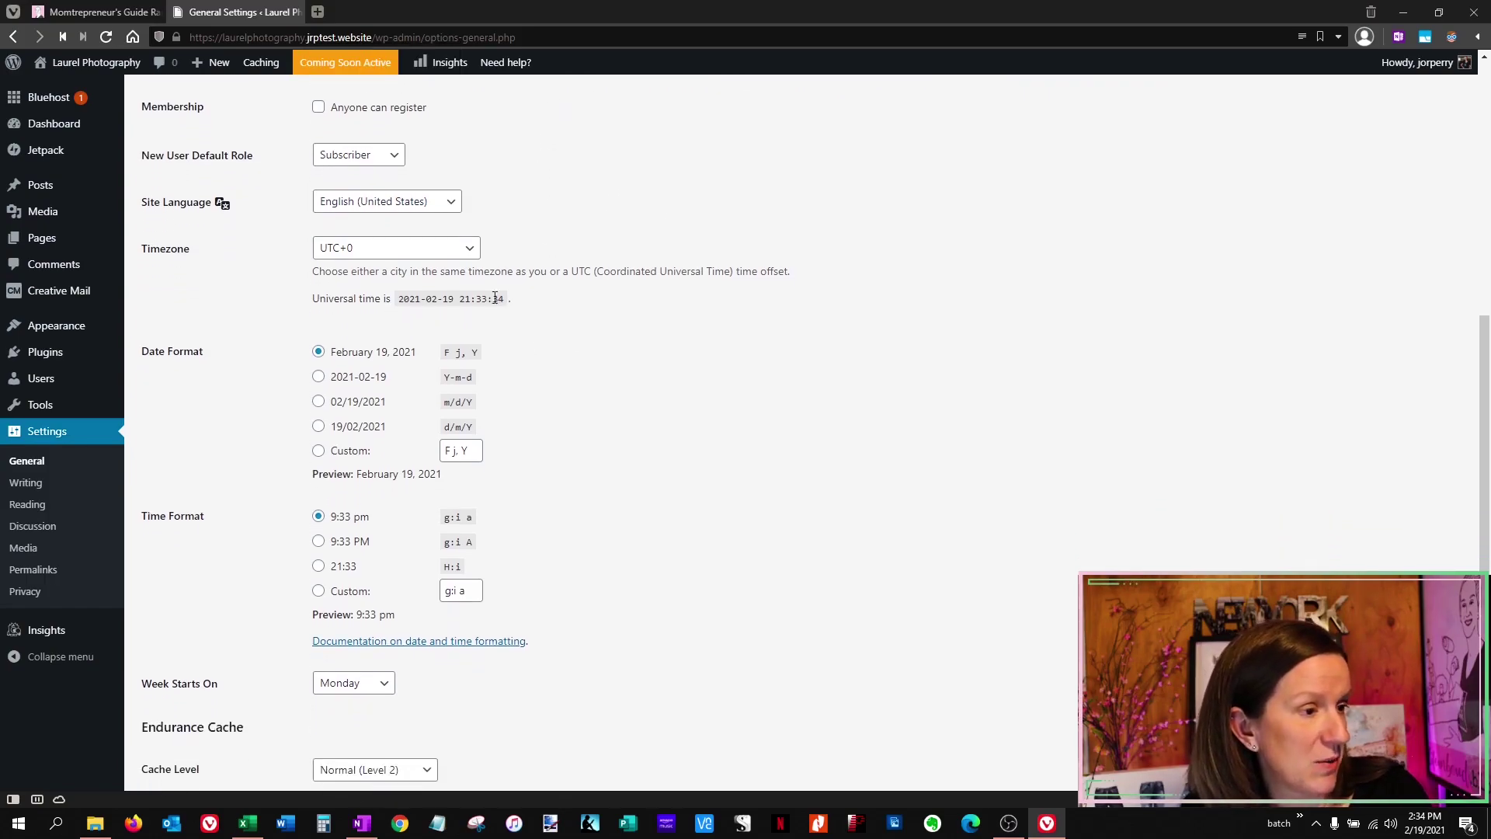
{"action": "scroll", "coordinate": [595, 344], "scroll_direction": "down", "scroll_amount": 1}
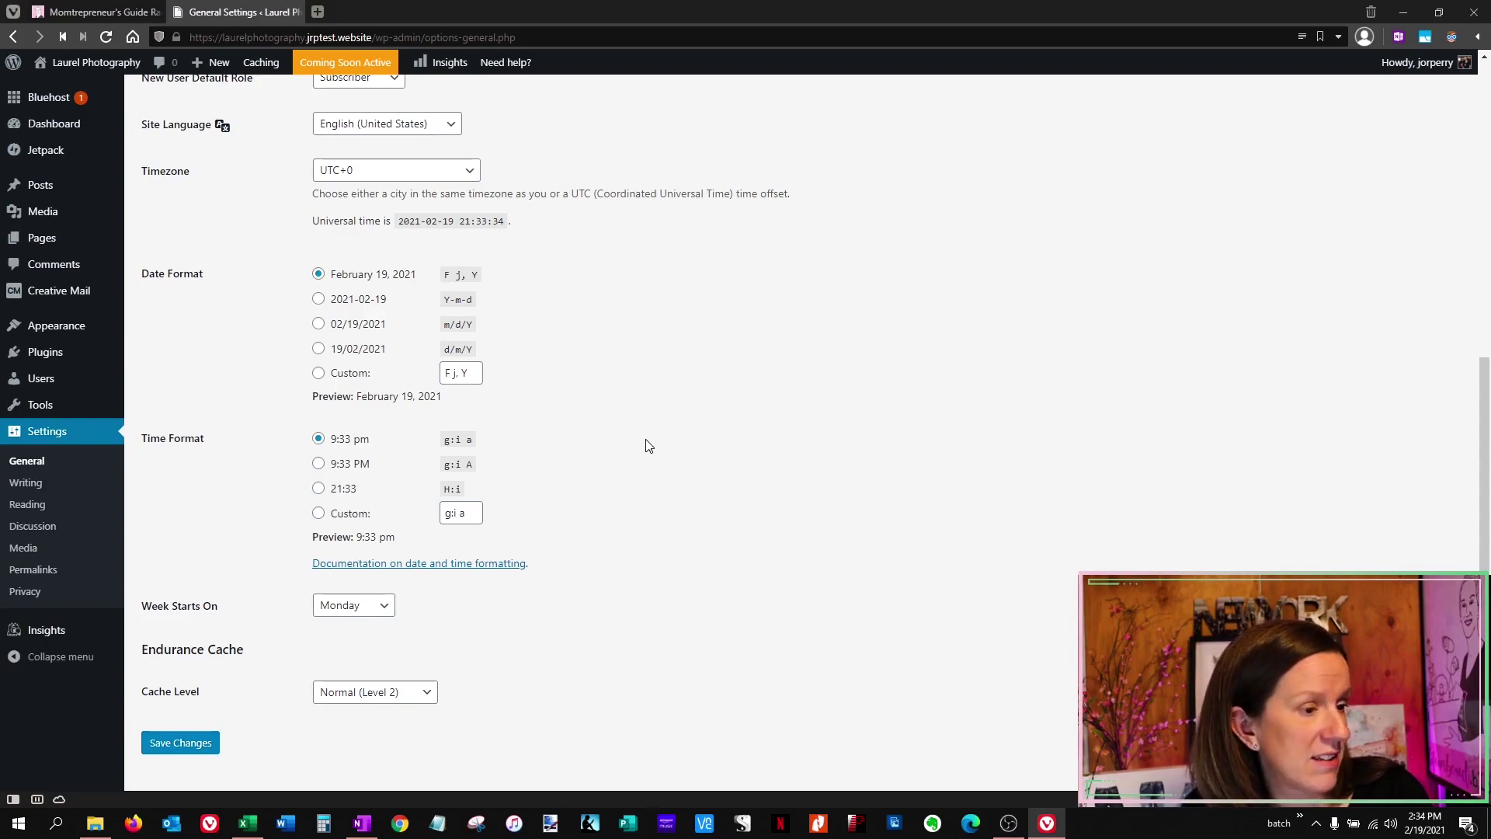
{"action": "scroll", "coordinate": [649, 445], "scroll_direction": "down", "scroll_amount": 1}
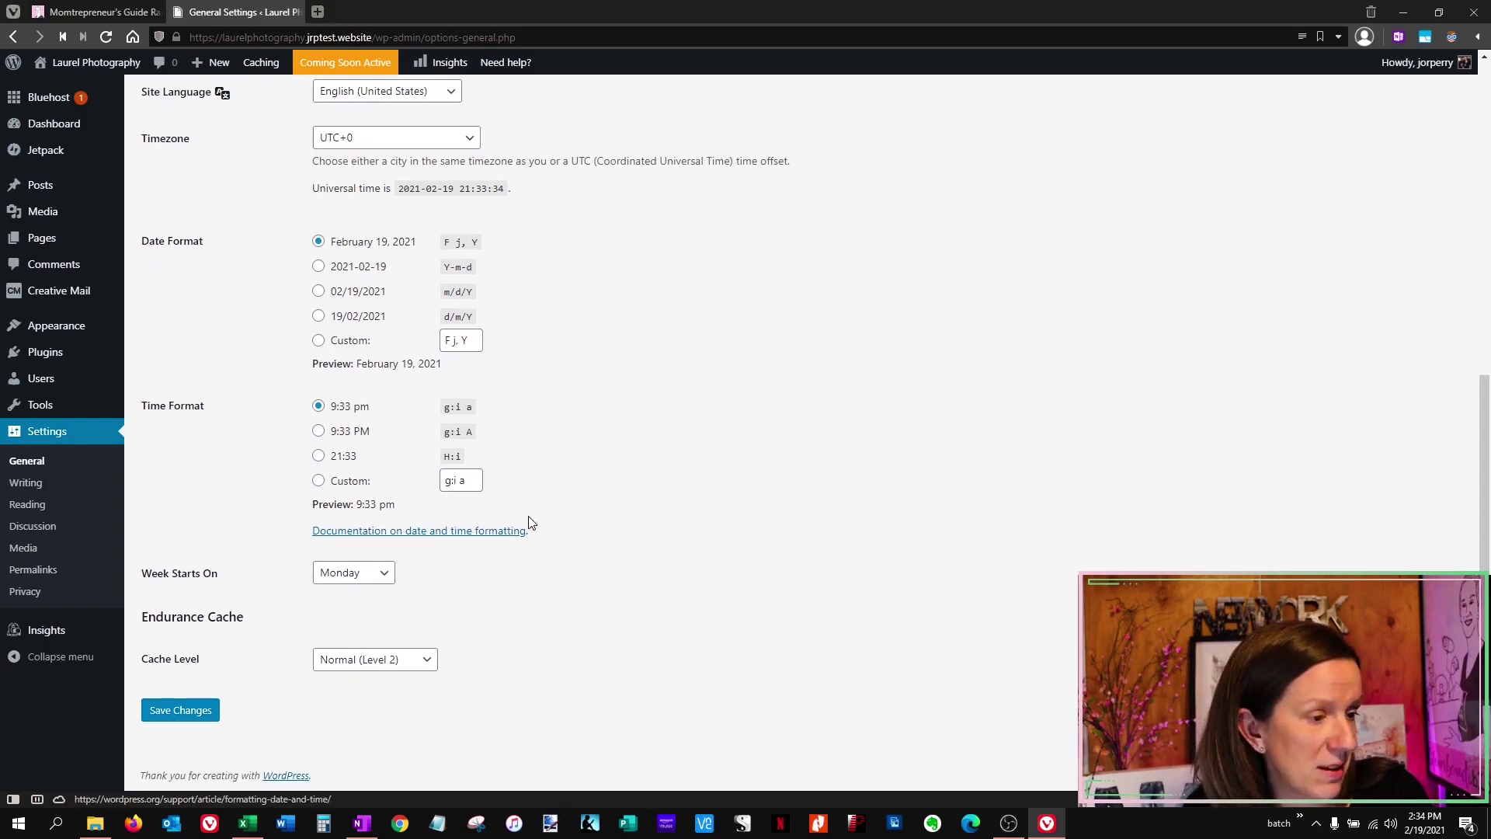
{"action": "left_click", "coordinate": [181, 713]}
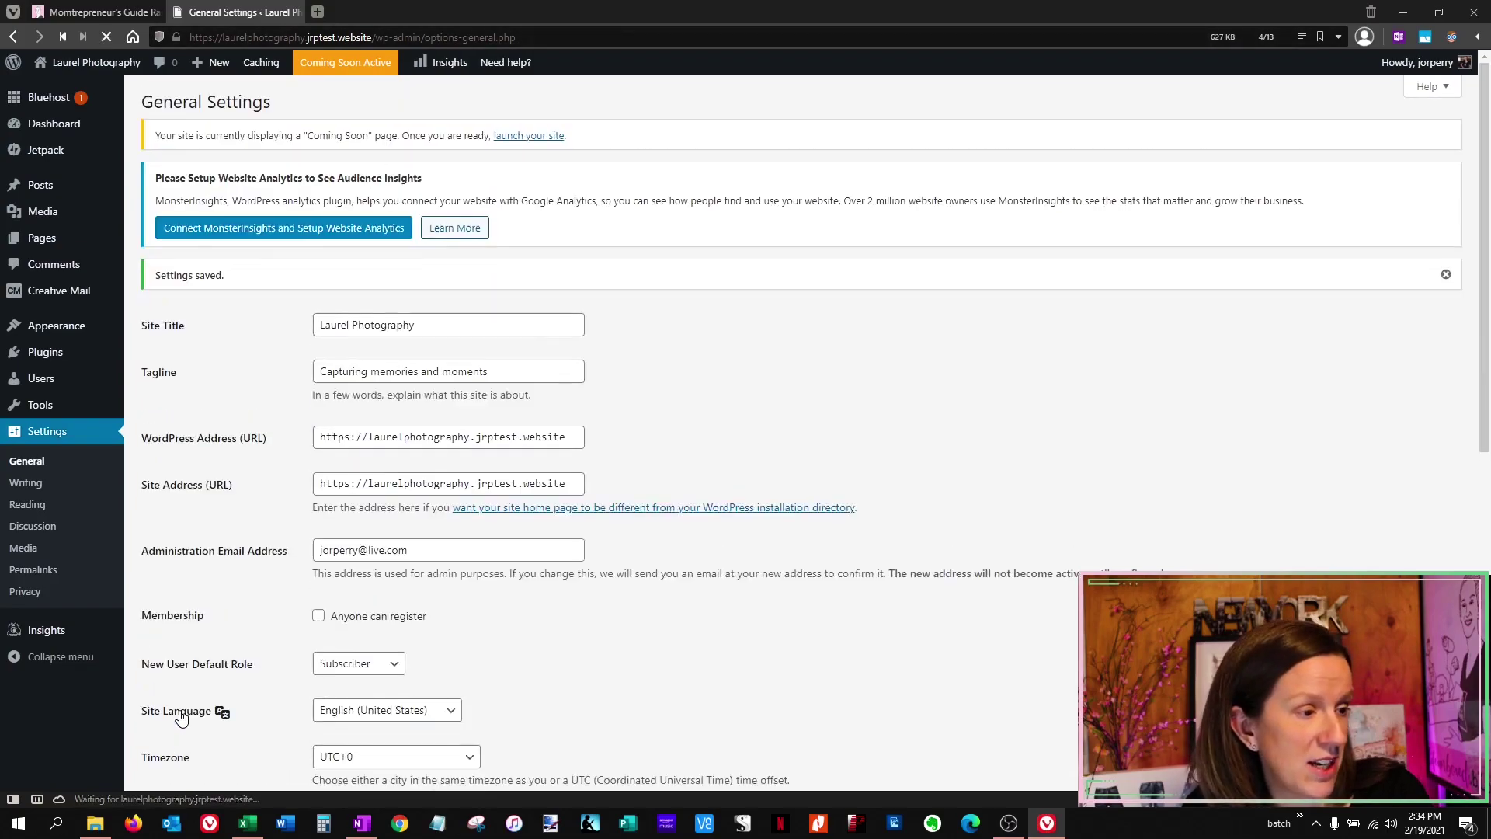
Look over the site's Writing settings and Reading settings.
{"action": "left_click", "coordinate": [28, 483]}
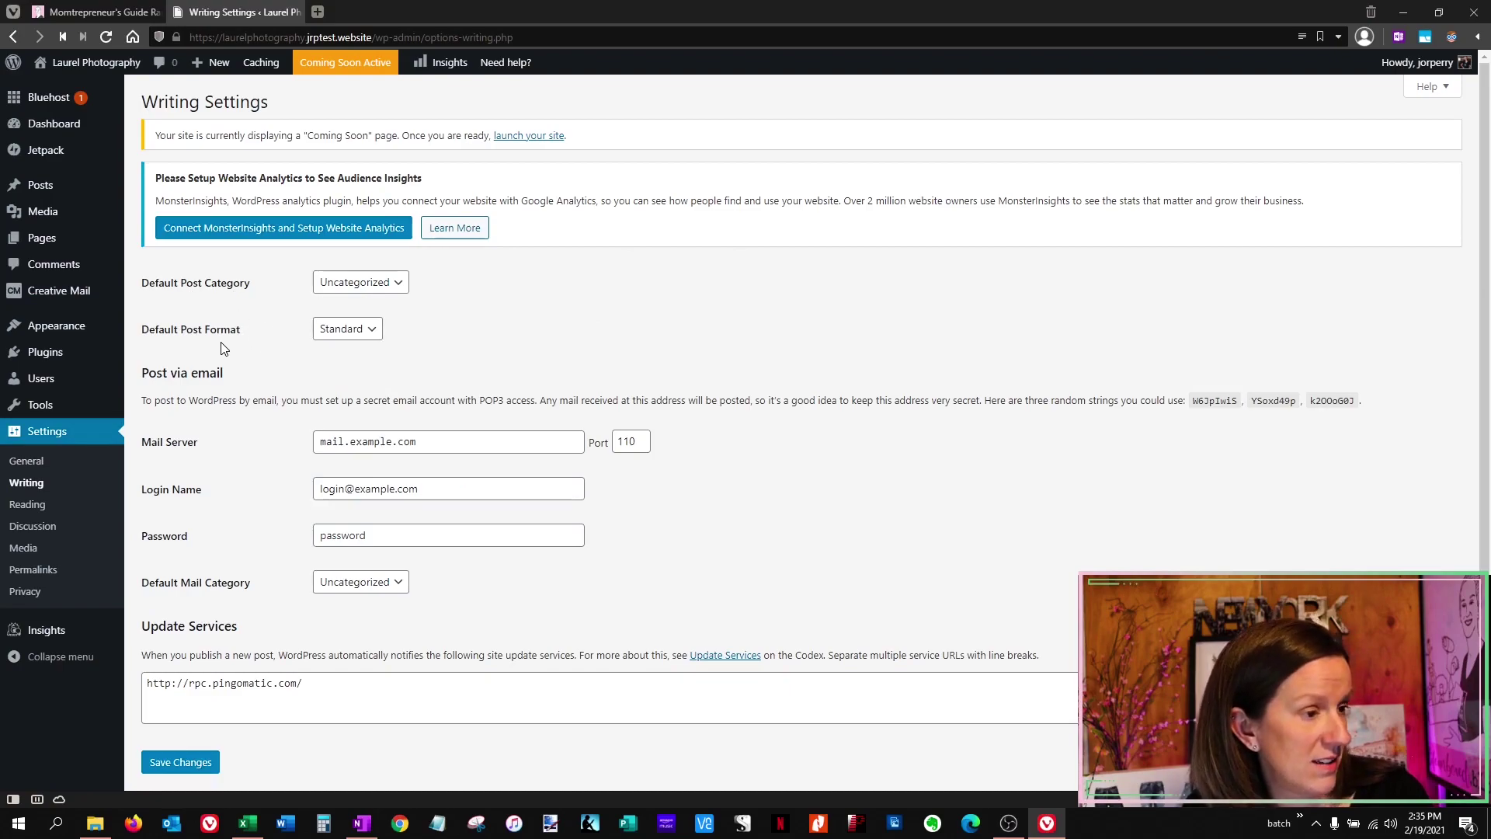
{"action": "scroll", "coordinate": [280, 353], "scroll_direction": "down", "scroll_amount": 1}
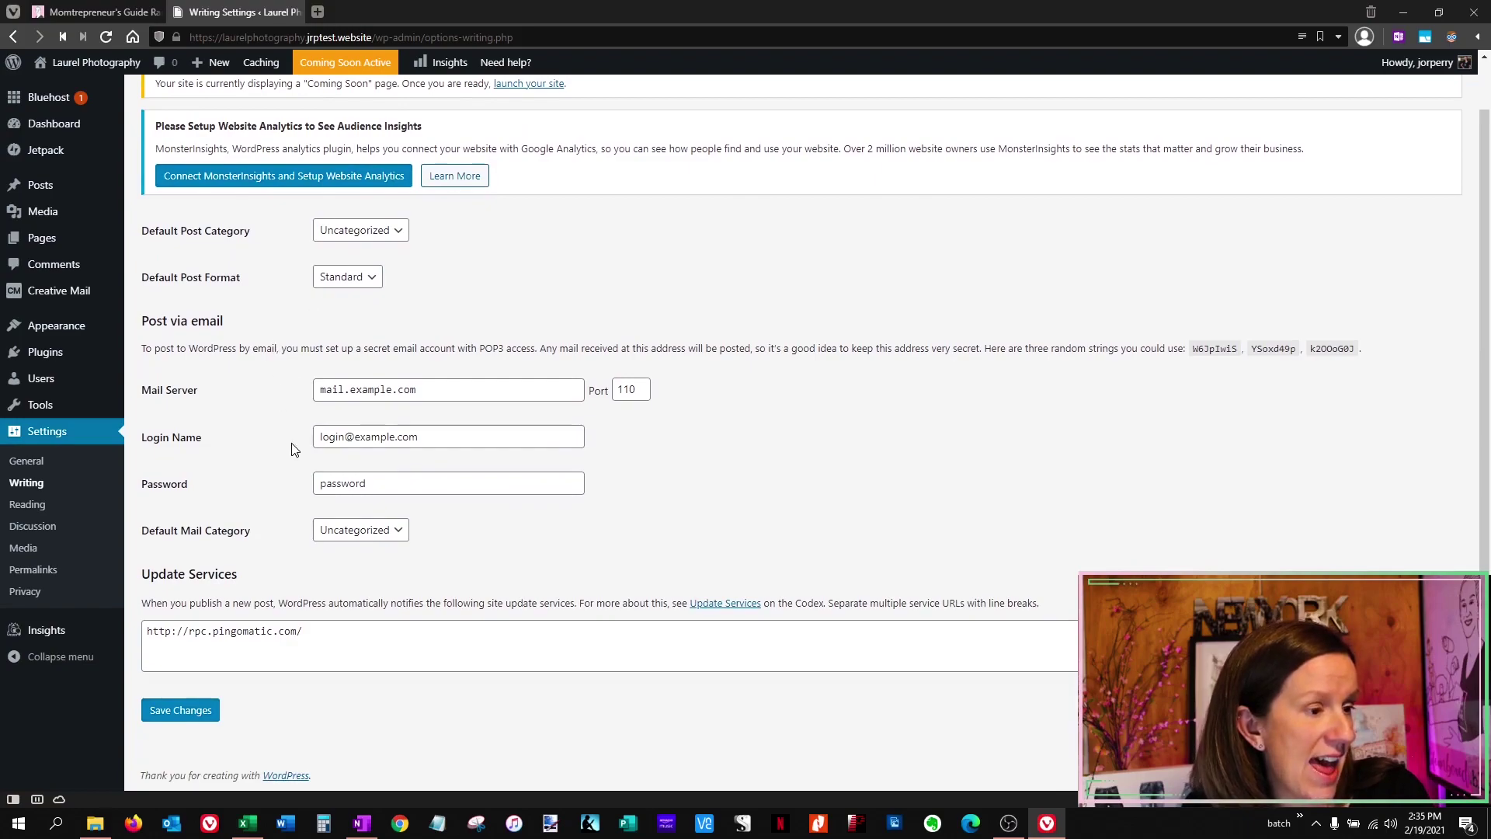
{"action": "left_click", "coordinate": [36, 509]}
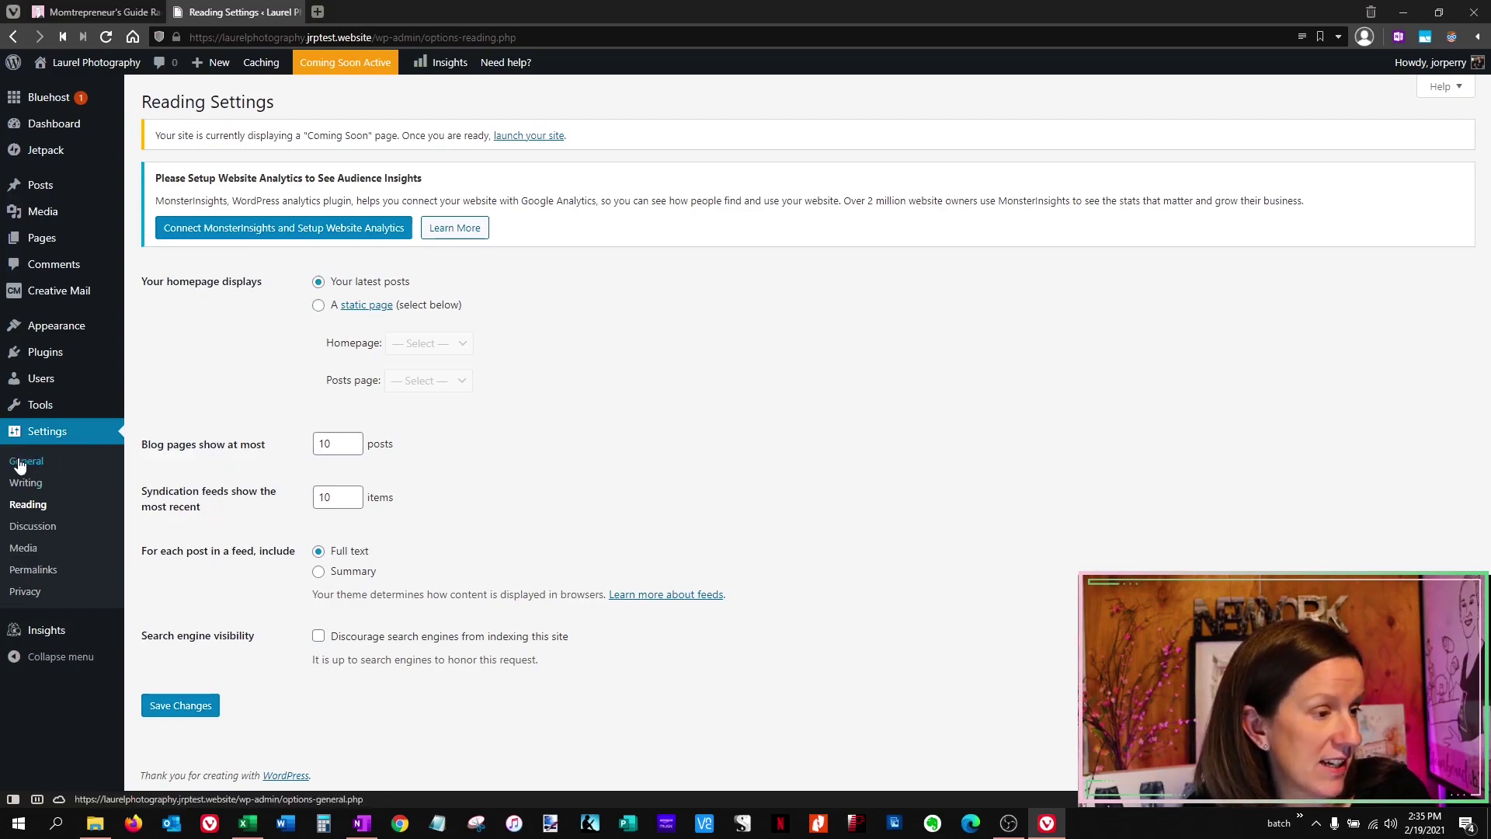
Turn off automatic closing of comments on older posts in the Discussion settings and save the change.
{"action": "left_click", "coordinate": [35, 530]}
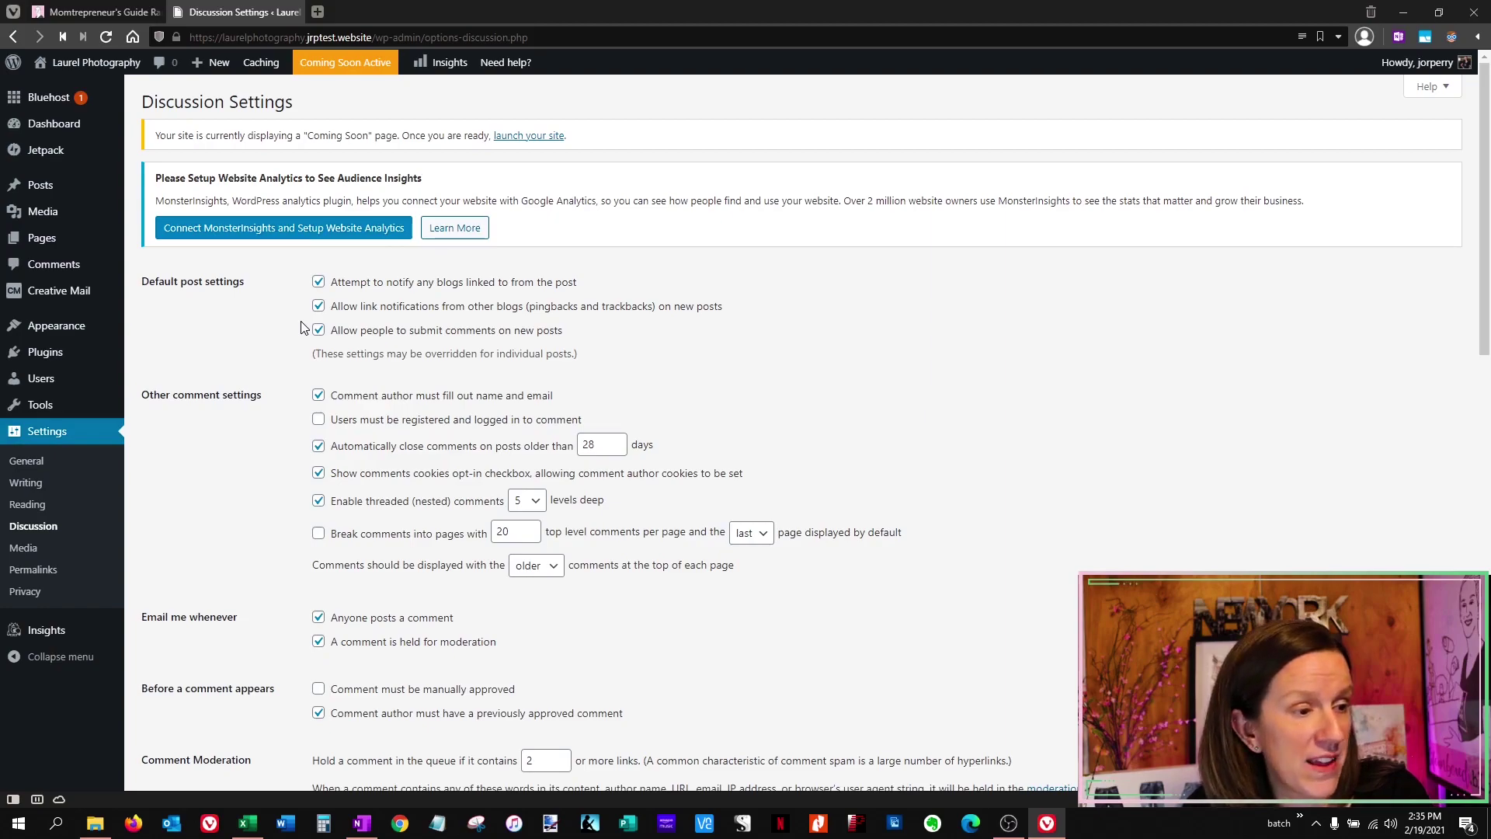
{"action": "left_click", "coordinate": [318, 446]}
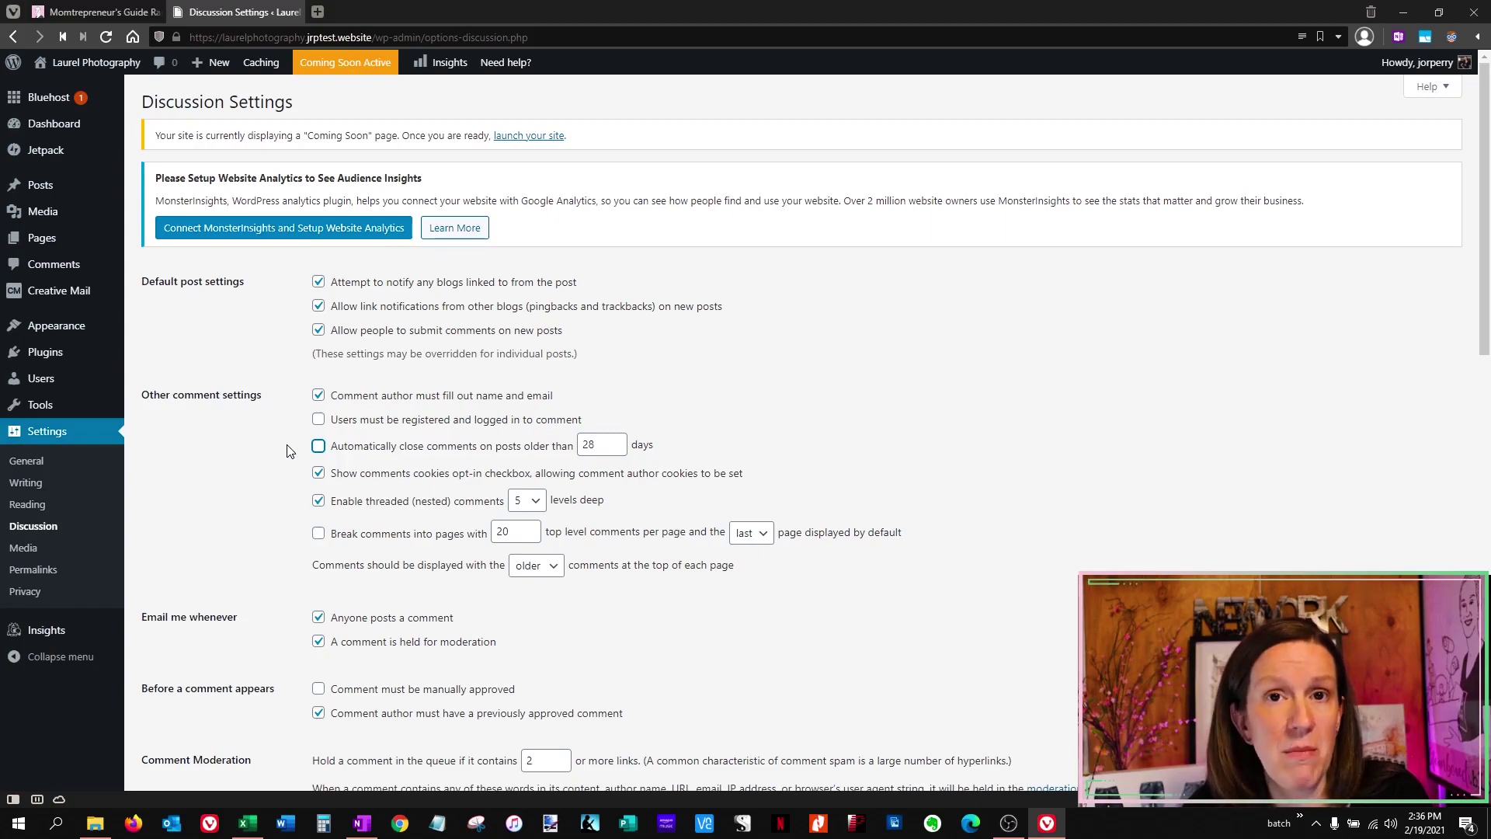
{"action": "scroll", "coordinate": [280, 466], "scroll_direction": "down", "scroll_amount": 10}
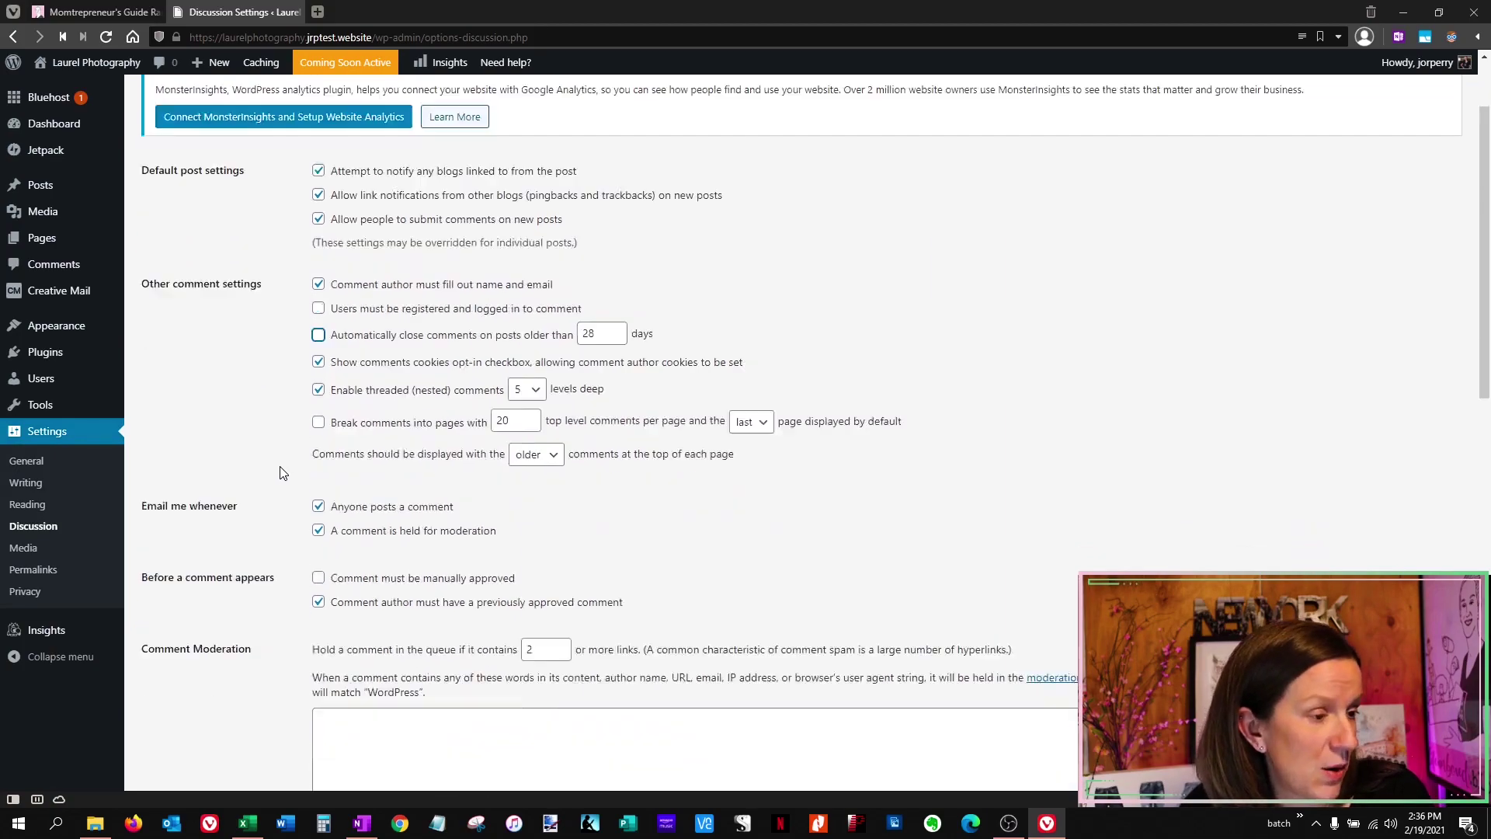
{"action": "scroll", "coordinate": [276, 537], "scroll_direction": "down", "scroll_amount": 2}
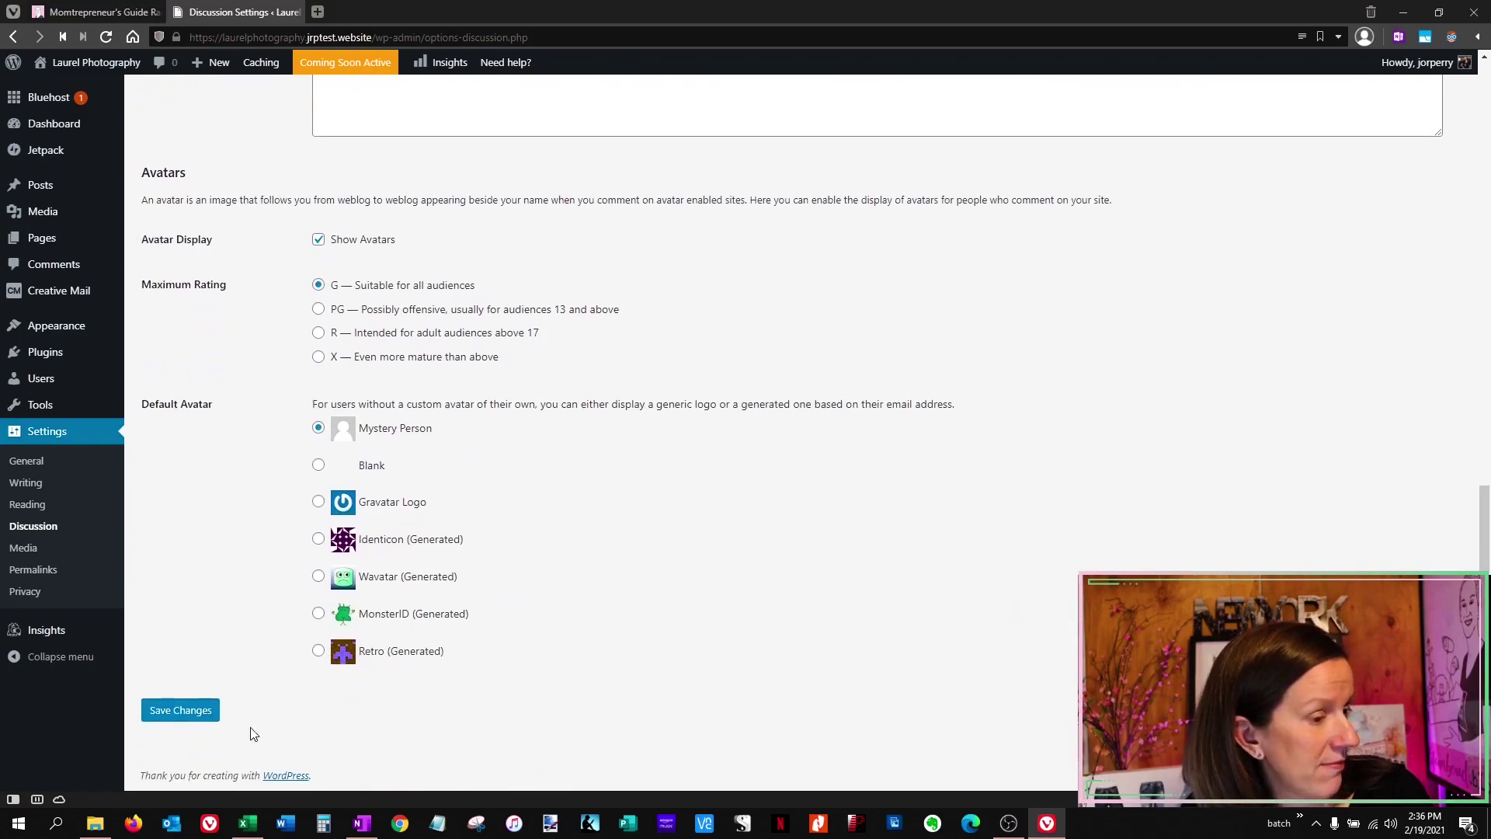
{"action": "left_click", "coordinate": [192, 721]}
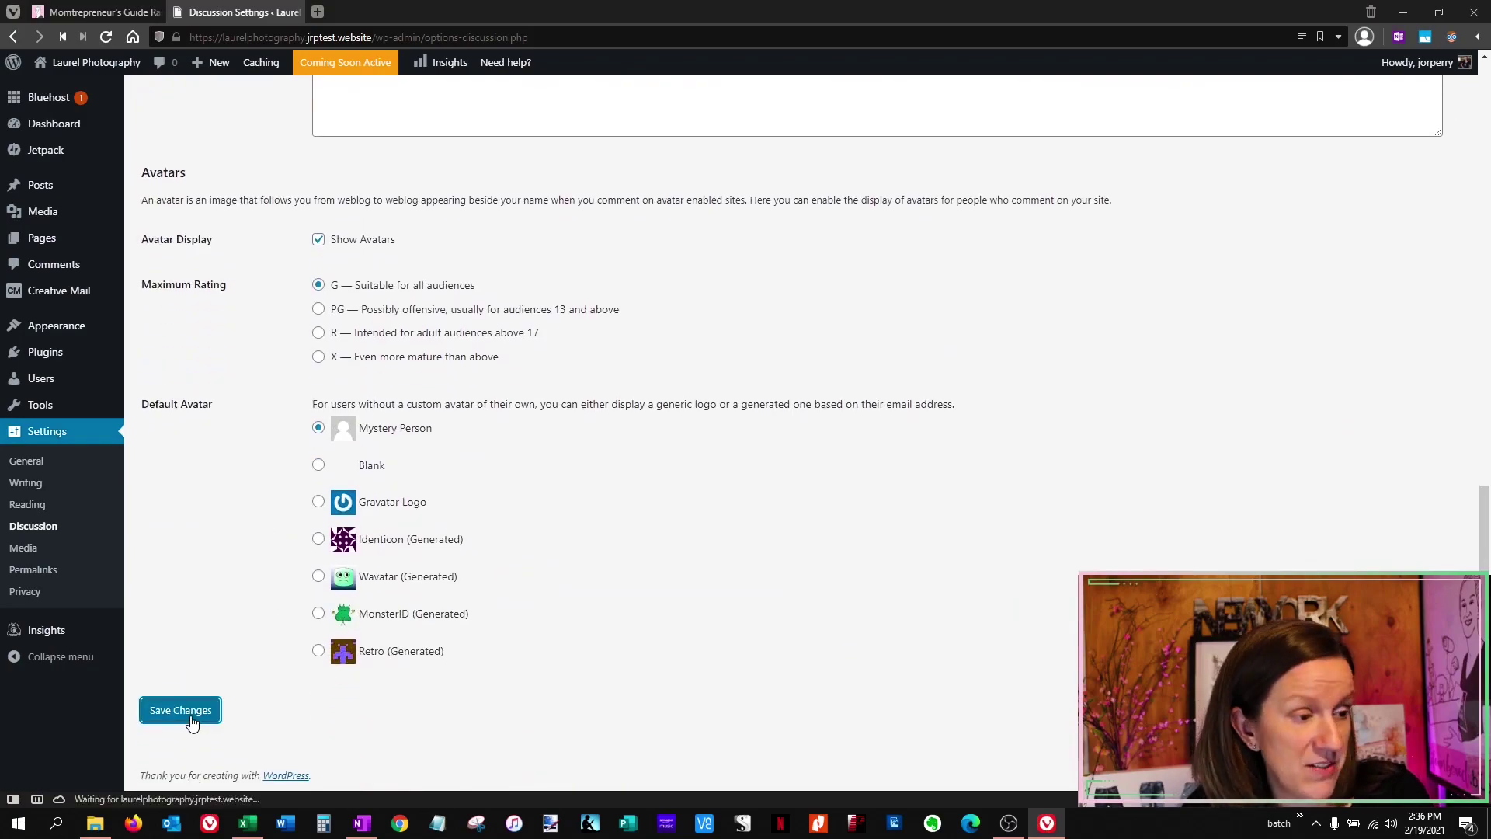
Check the Media settings, and set the permalink structure to Post name and save it.
{"action": "left_click", "coordinate": [24, 549]}
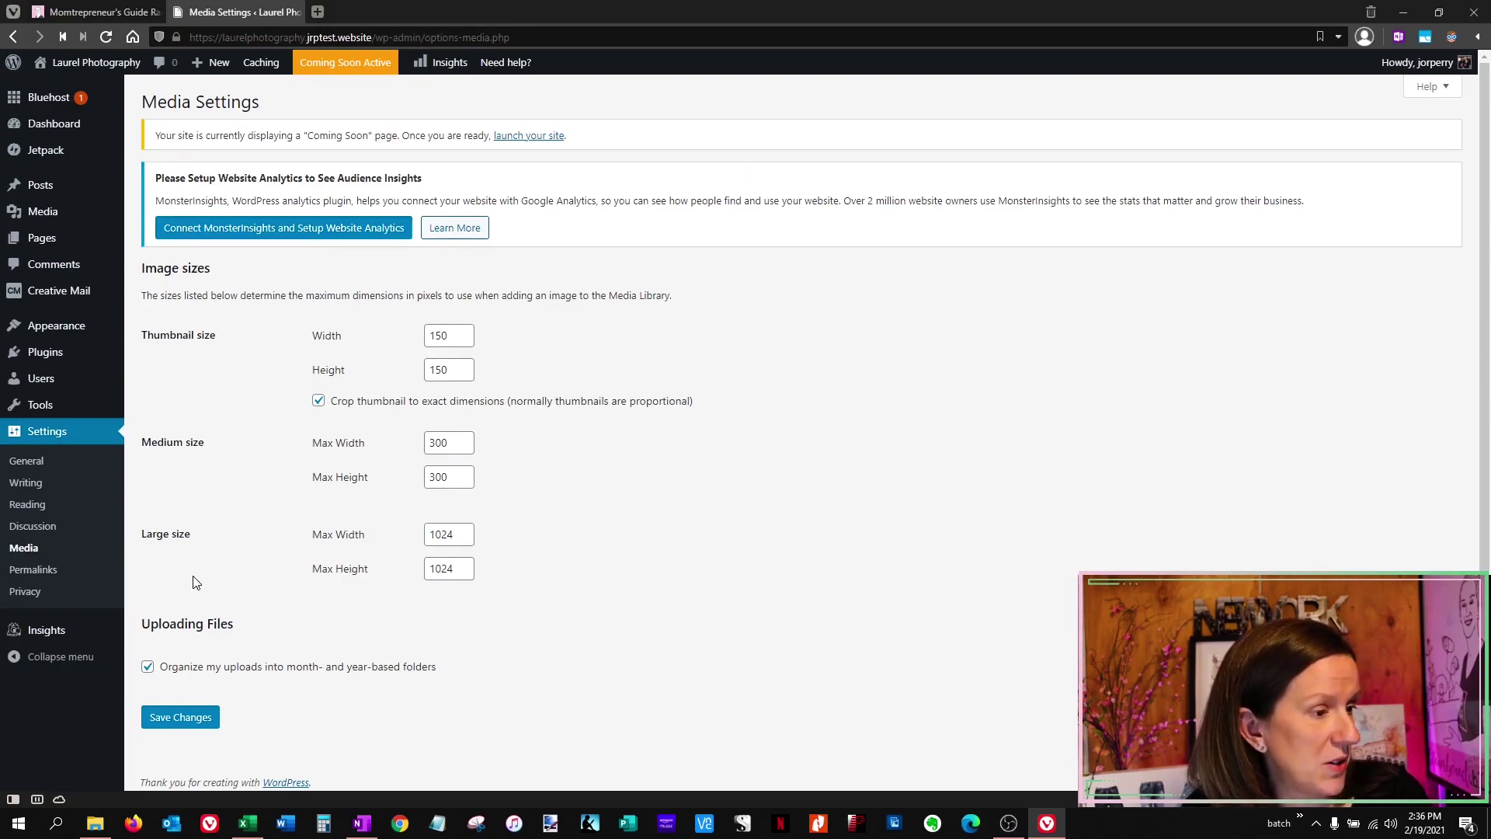
{"action": "left_click", "coordinate": [52, 575]}
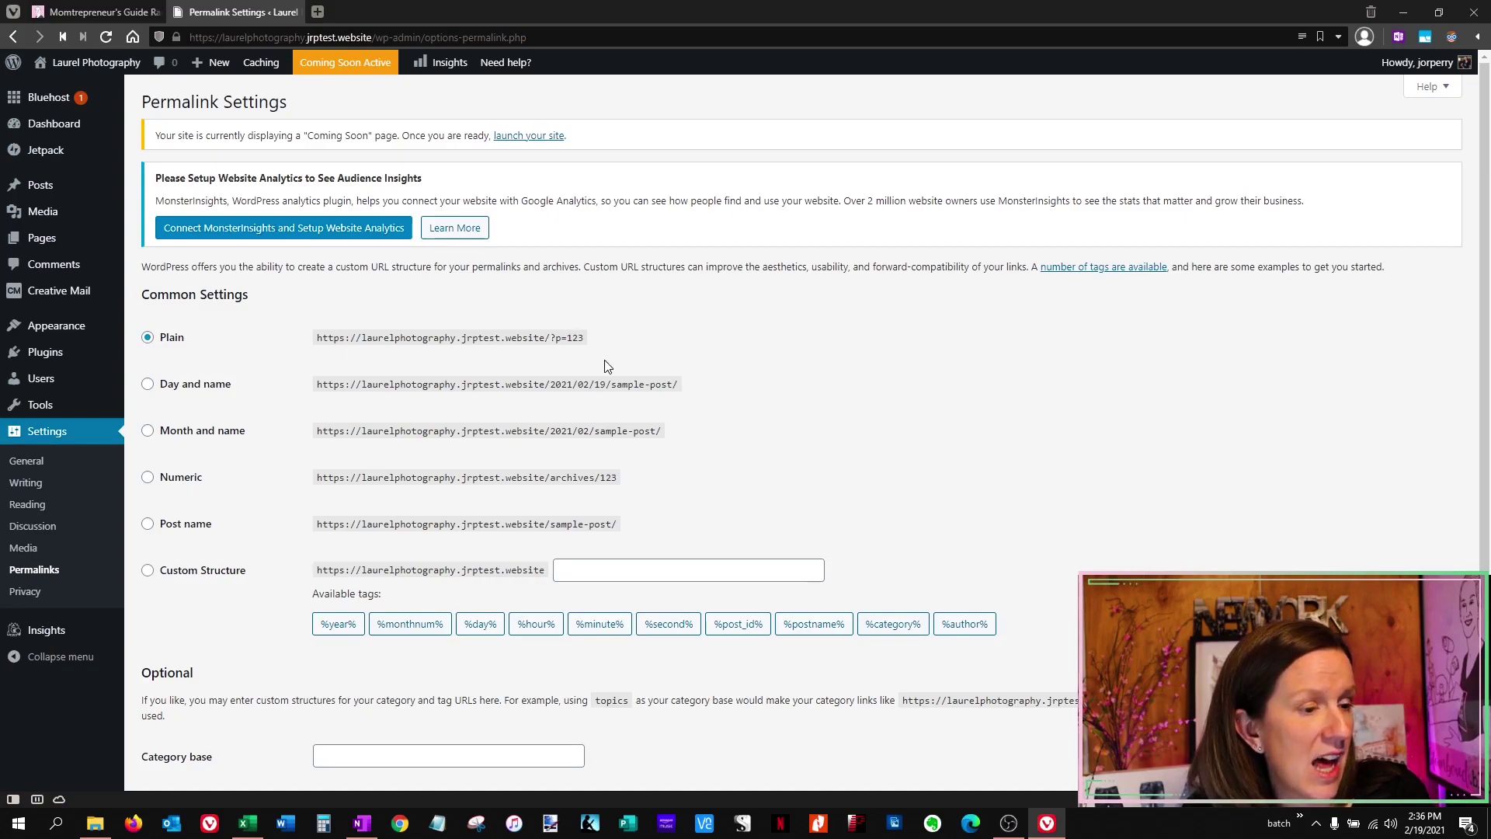
{"action": "left_click", "coordinate": [149, 525]}
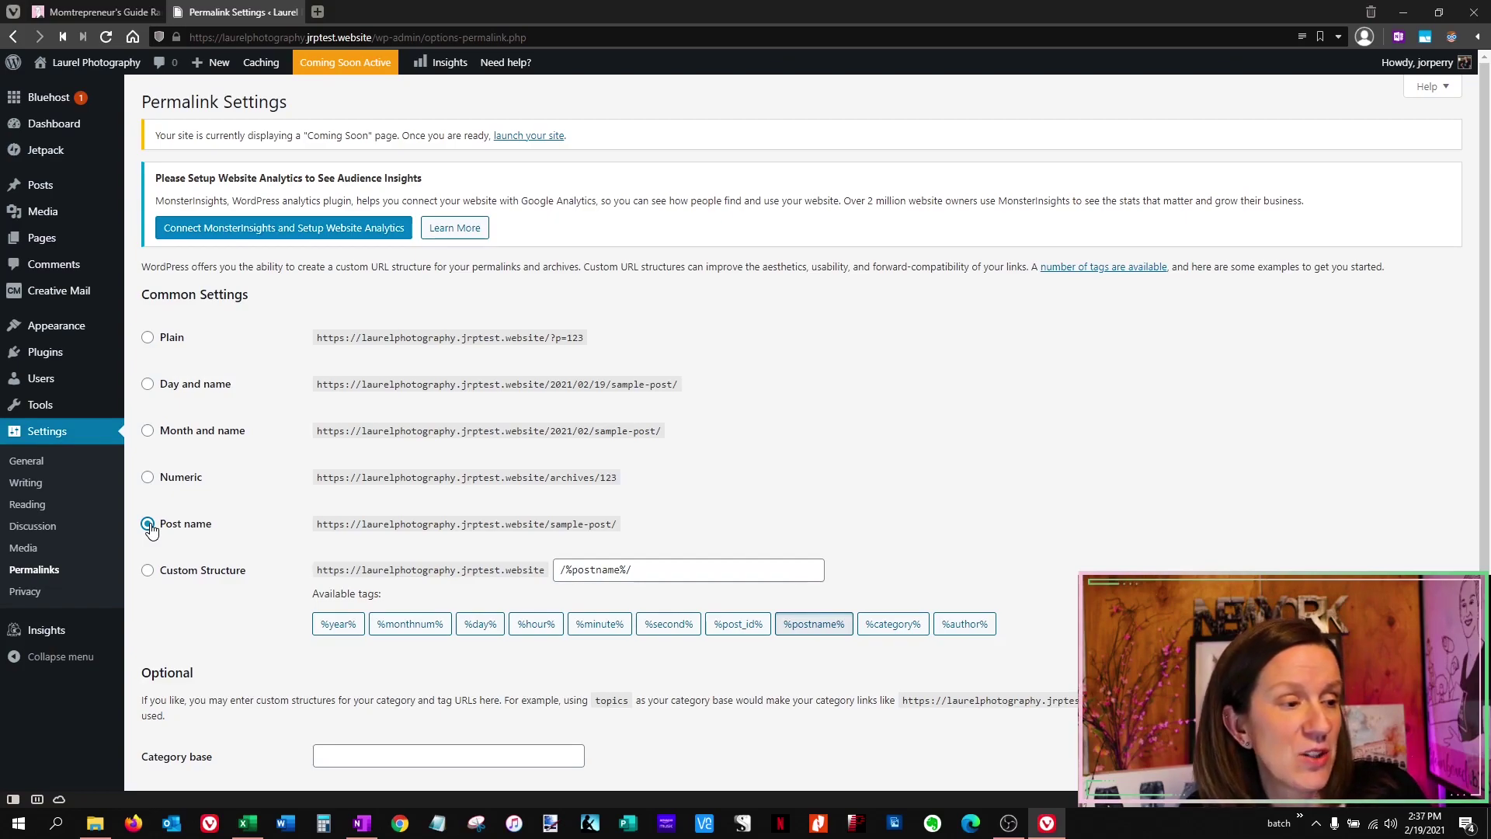
{"action": "left_click", "coordinate": [148, 525]}
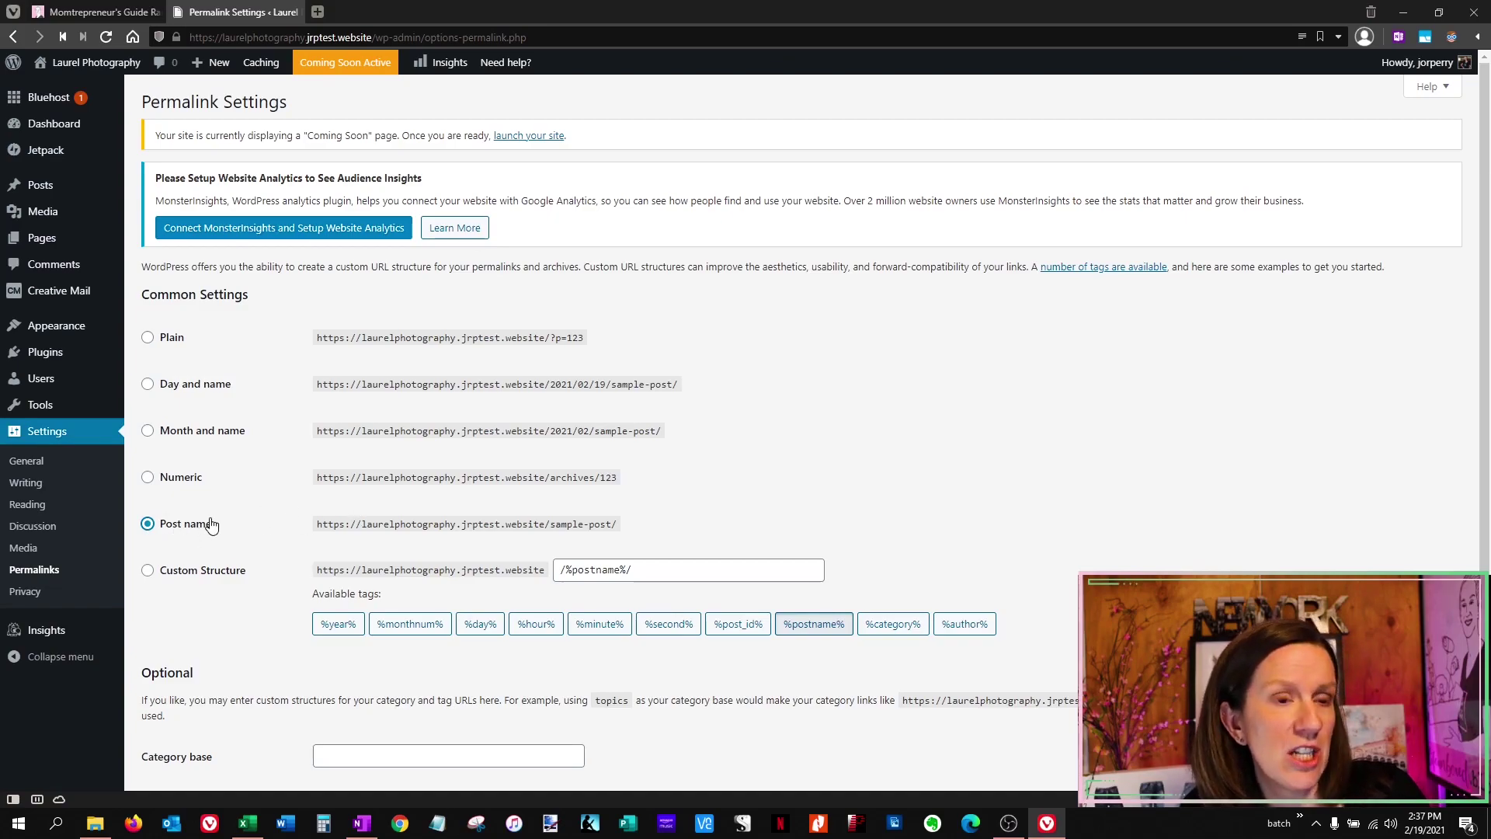
{"action": "scroll", "coordinate": [211, 525], "scroll_direction": "down", "scroll_amount": 2}
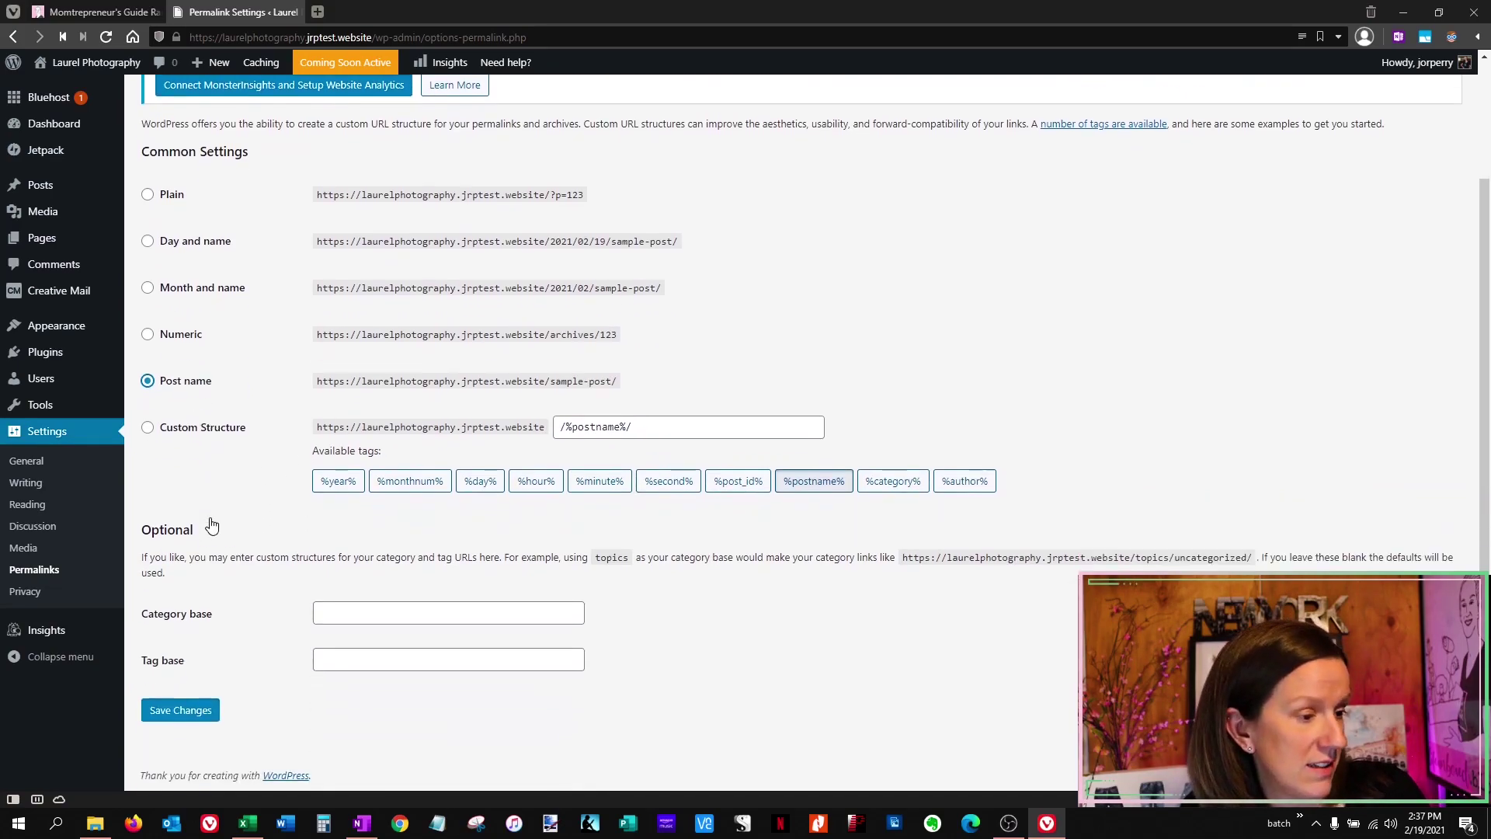
{"action": "left_click", "coordinate": [181, 711]}
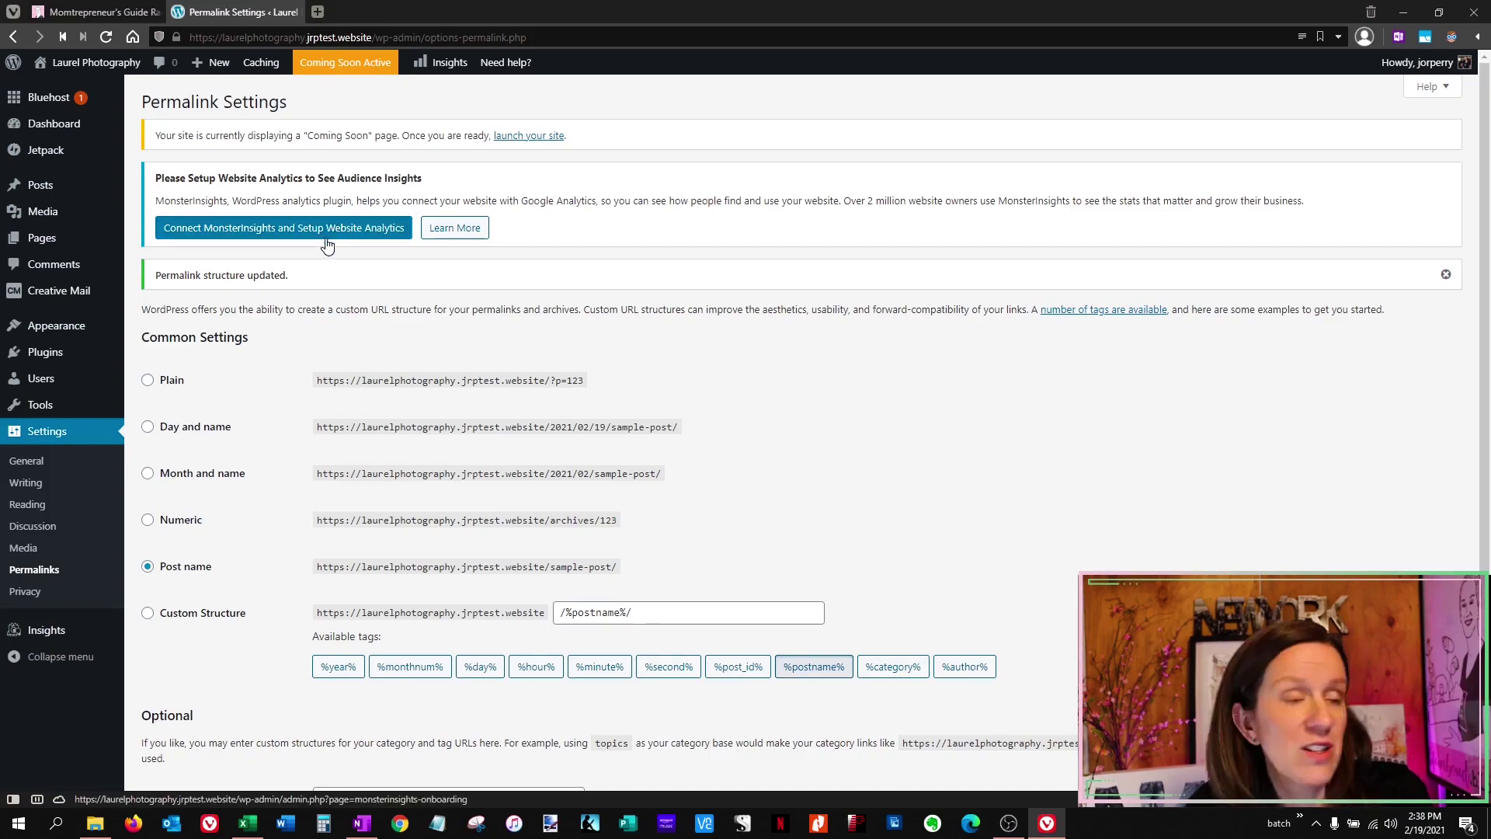
Search the web for "elegant themes" in a new browser tab and open the official Elegant Themes website.
{"action": "left_click", "coordinate": [318, 12]}
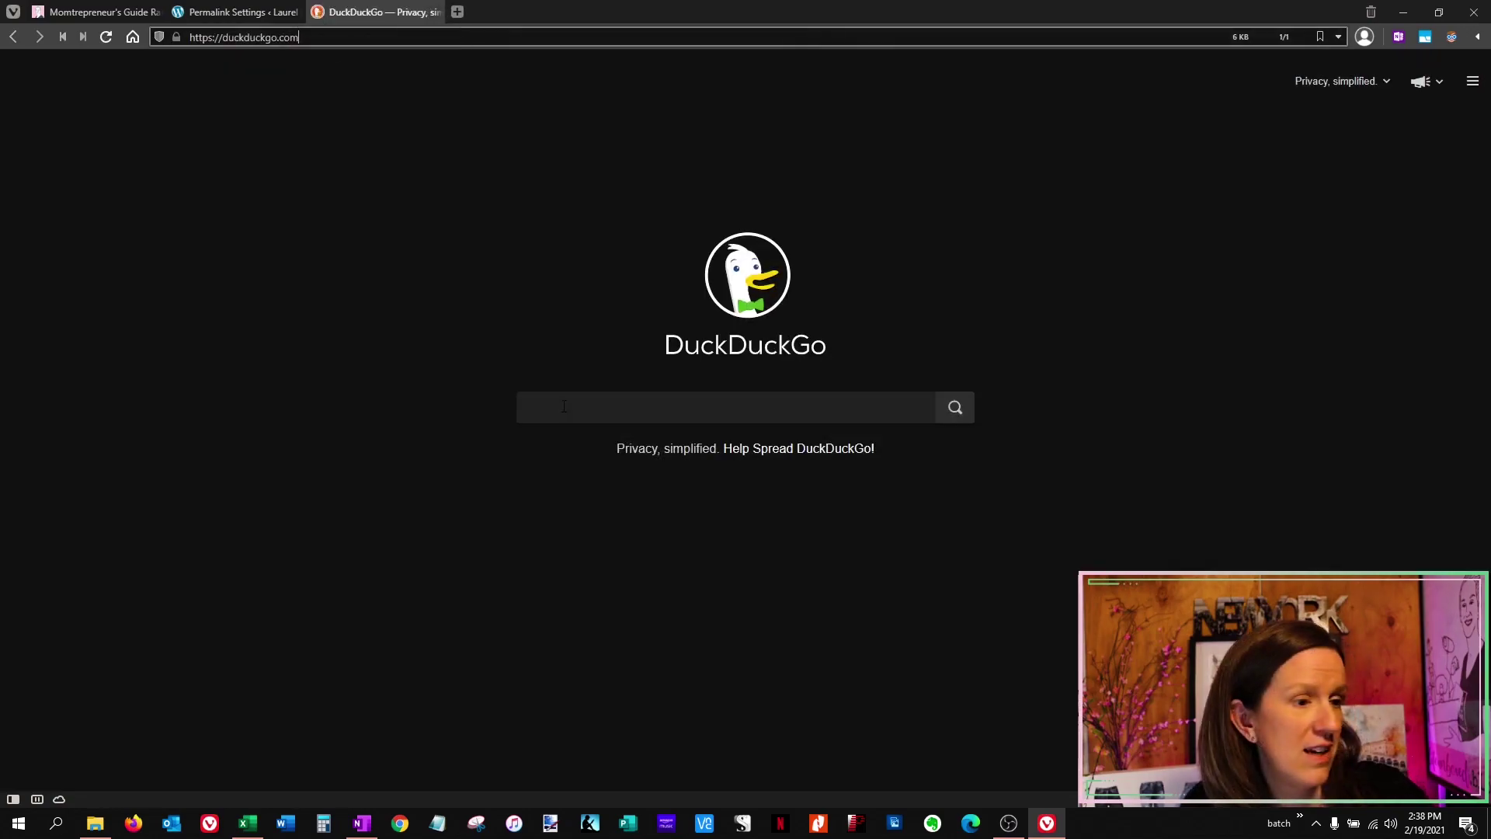
{"action": "type", "text": "ele"}
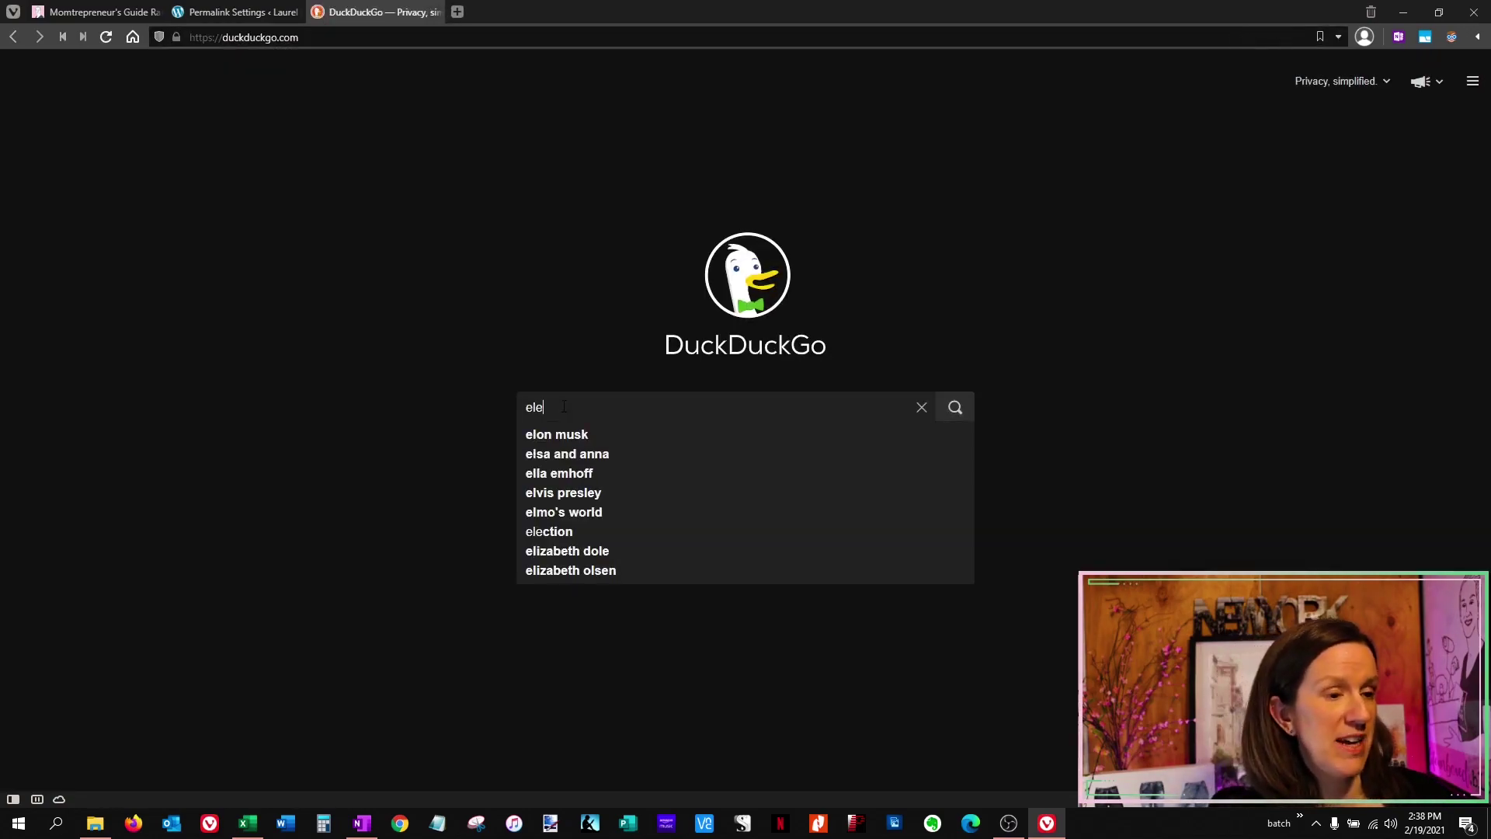
{"action": "type", "text": "gant themes"}
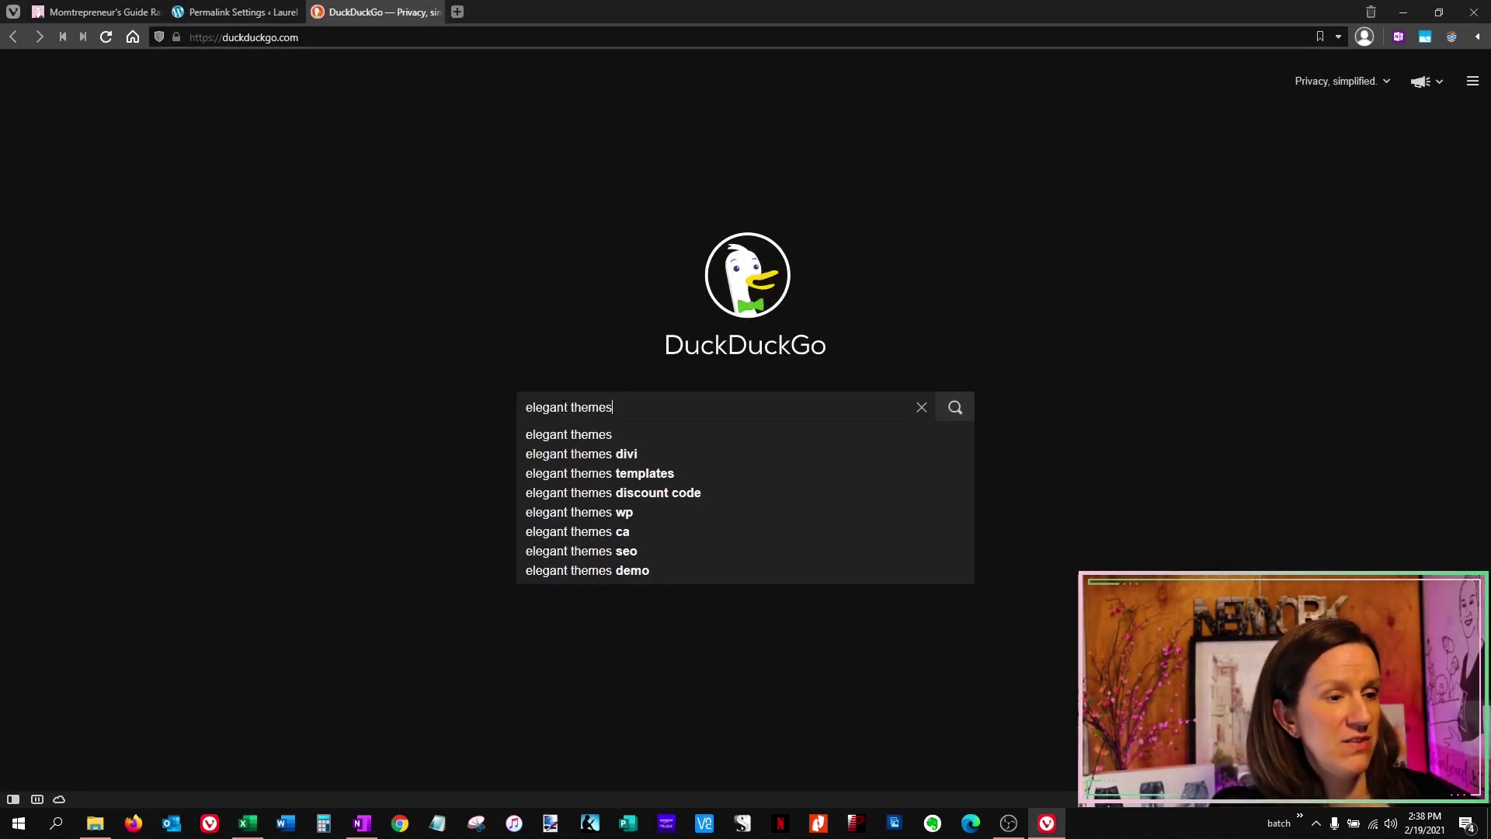
{"action": "key", "text": "Return"}
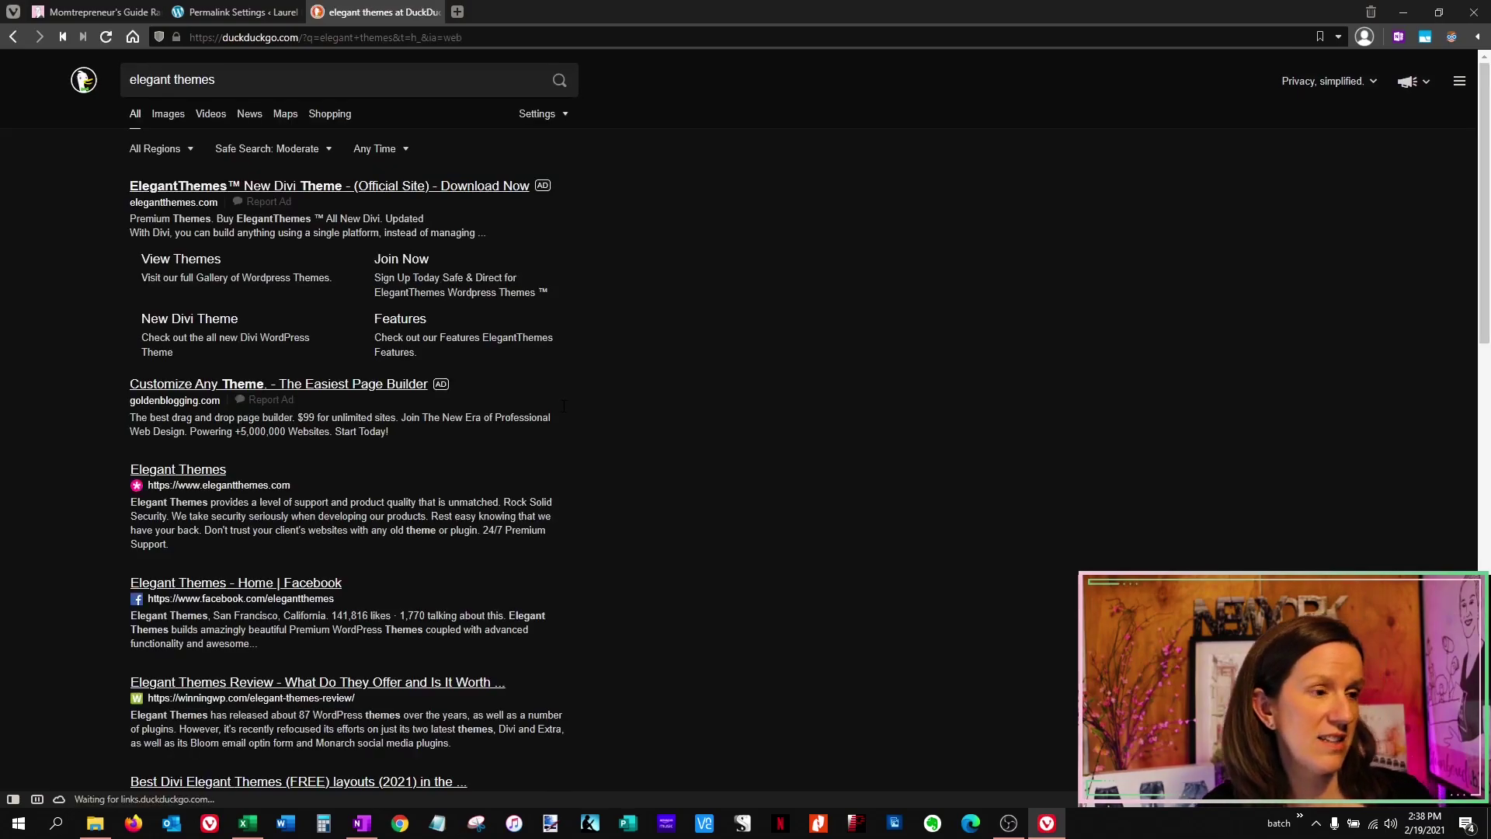
{"action": "left_click", "coordinate": [162, 475]}
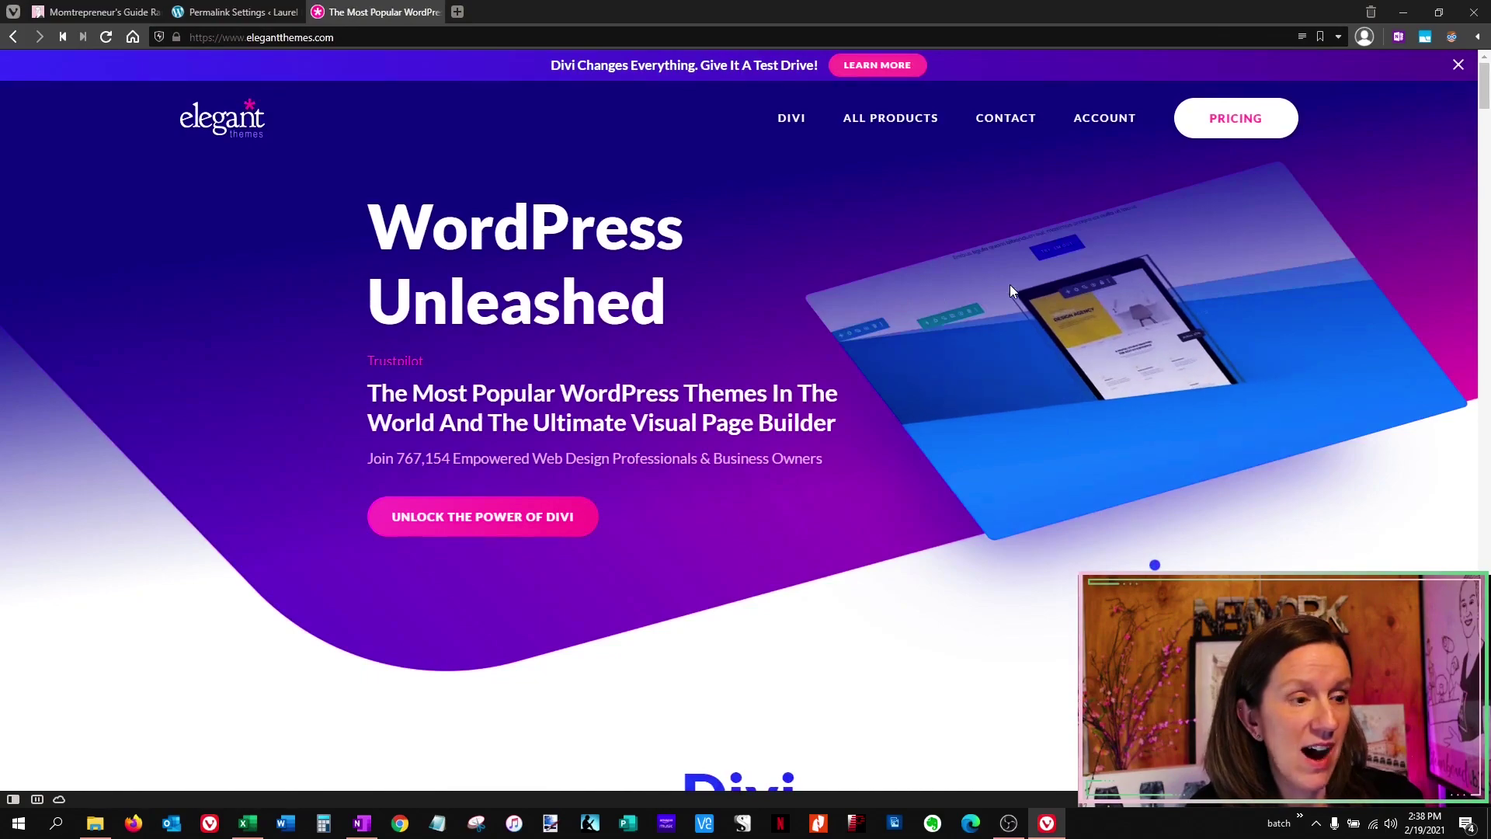
Open the Elegant Themes members area and download the Divi theme, dismissing the free Divi UI Kit offer.
{"action": "mouse_move", "coordinate": [1044, 120]}
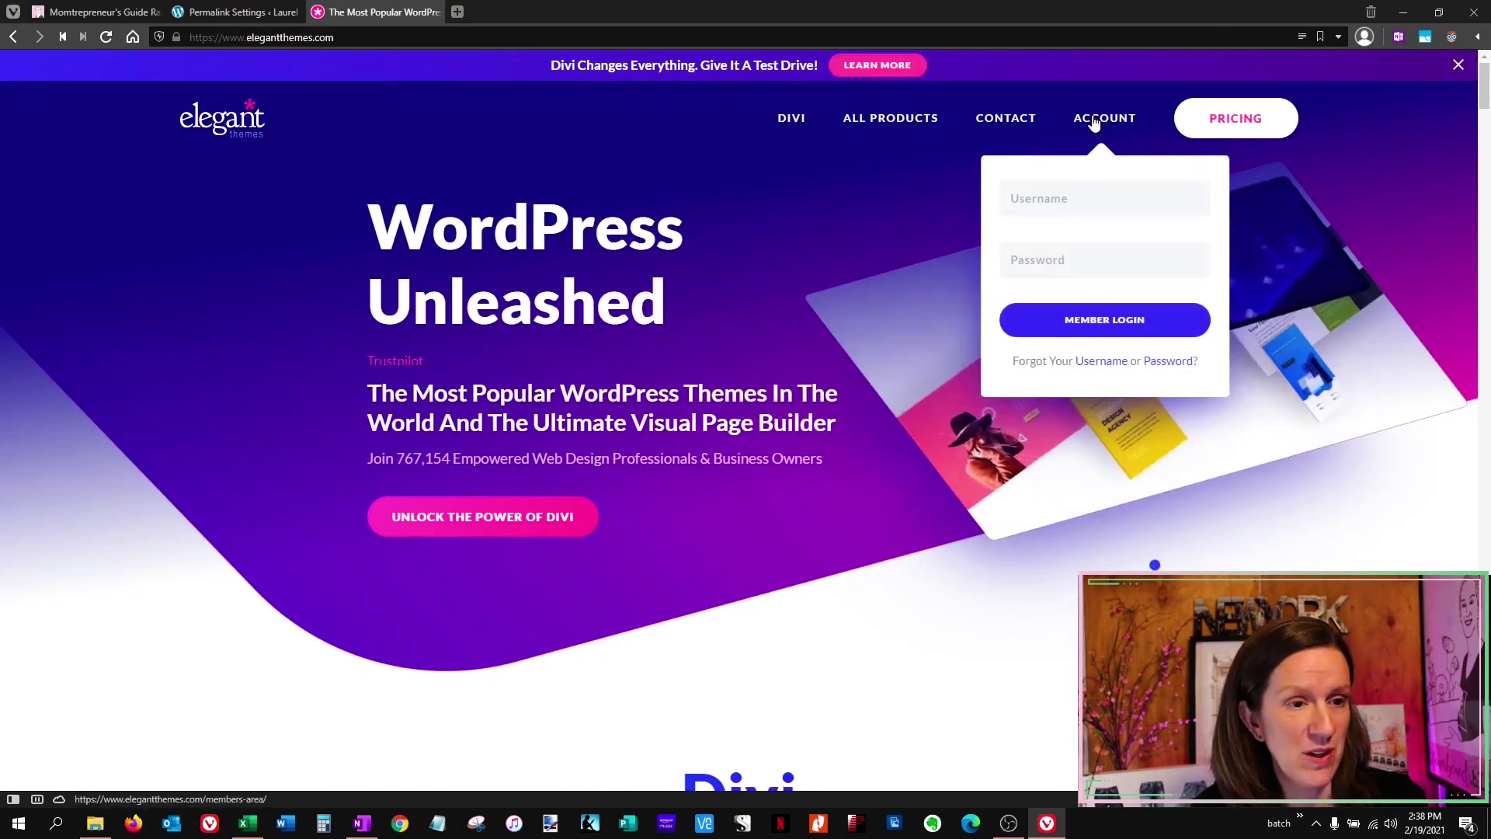
{"action": "left_click", "coordinate": [1081, 117]}
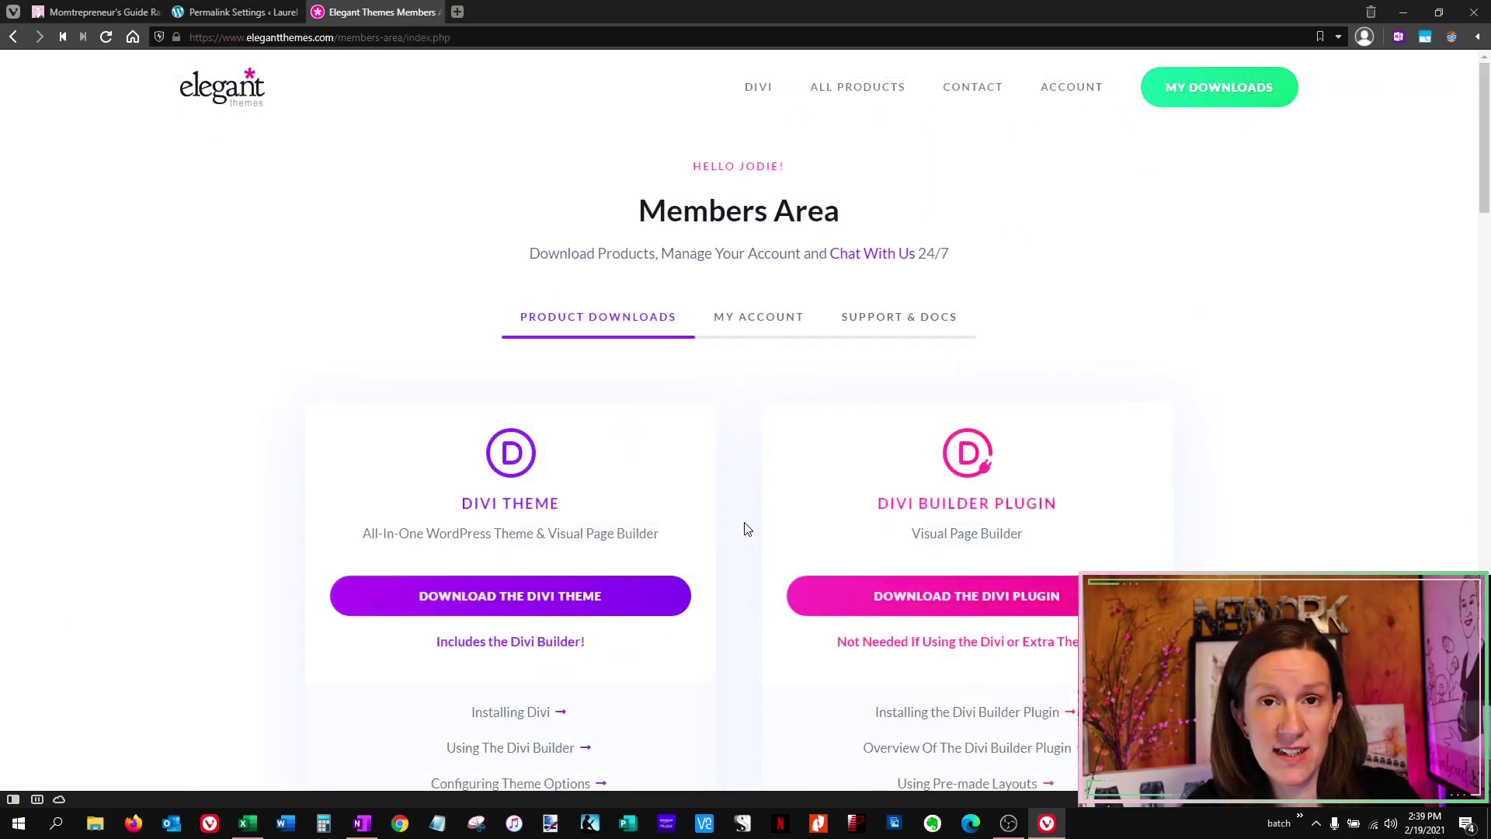
{"action": "left_click", "coordinate": [487, 595]}
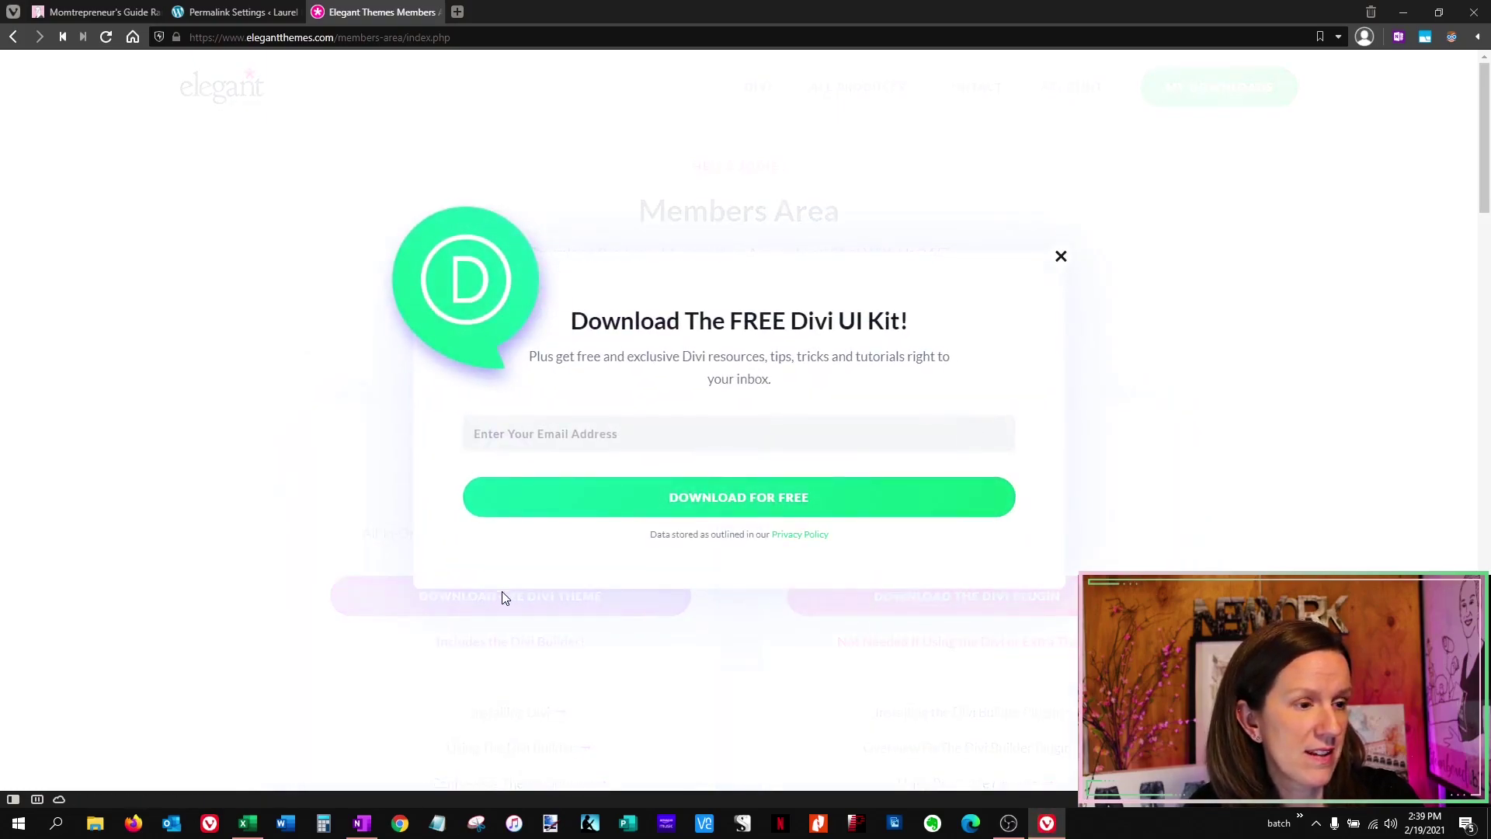
{"action": "left_click", "coordinate": [1061, 256]}
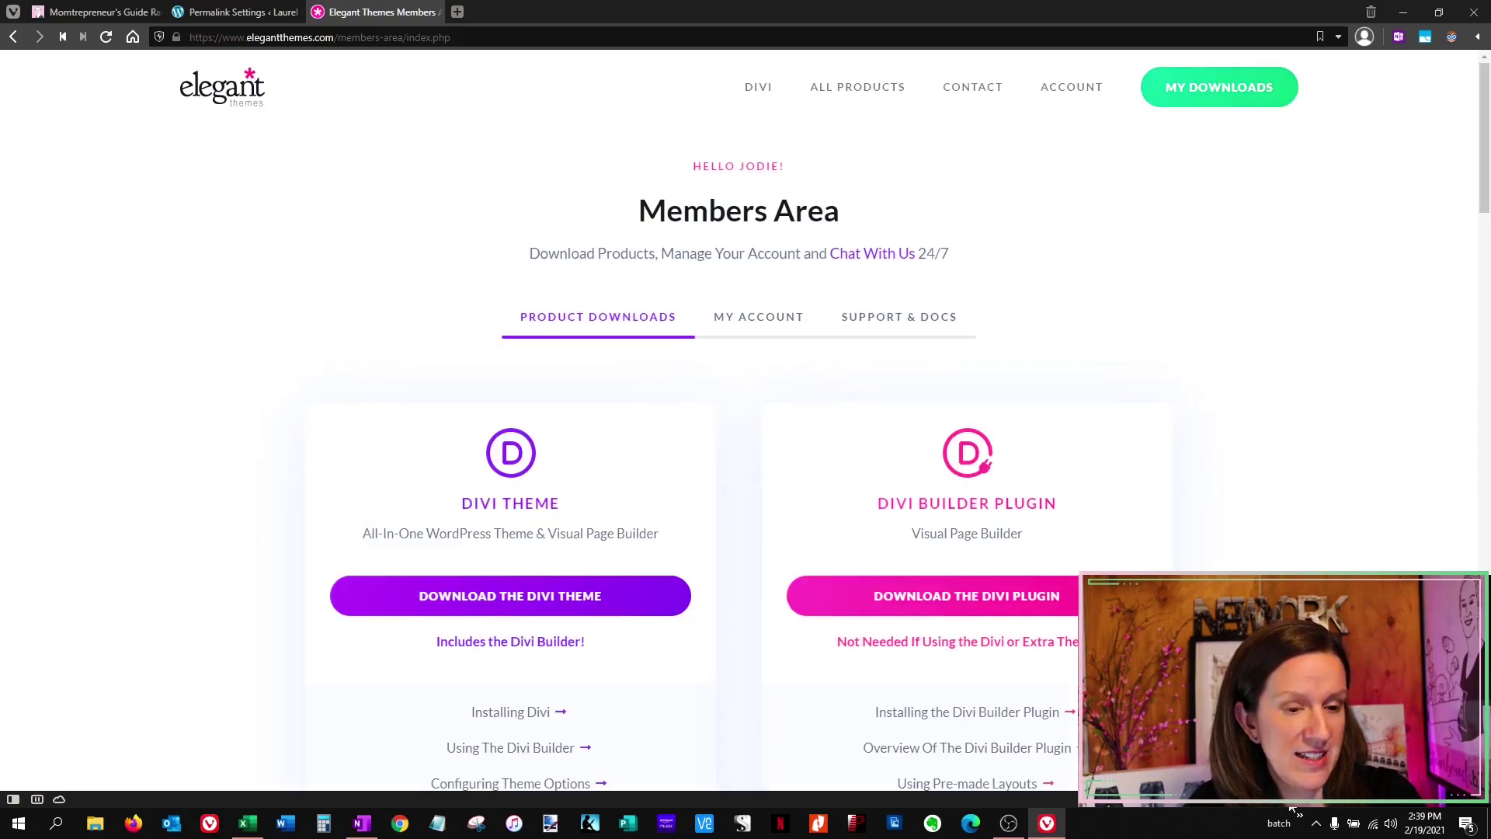
Return to the WordPress dashboard and select Divi (1).zip from Downloads as the theme file to upload.
{"action": "left_click", "coordinate": [197, 14]}
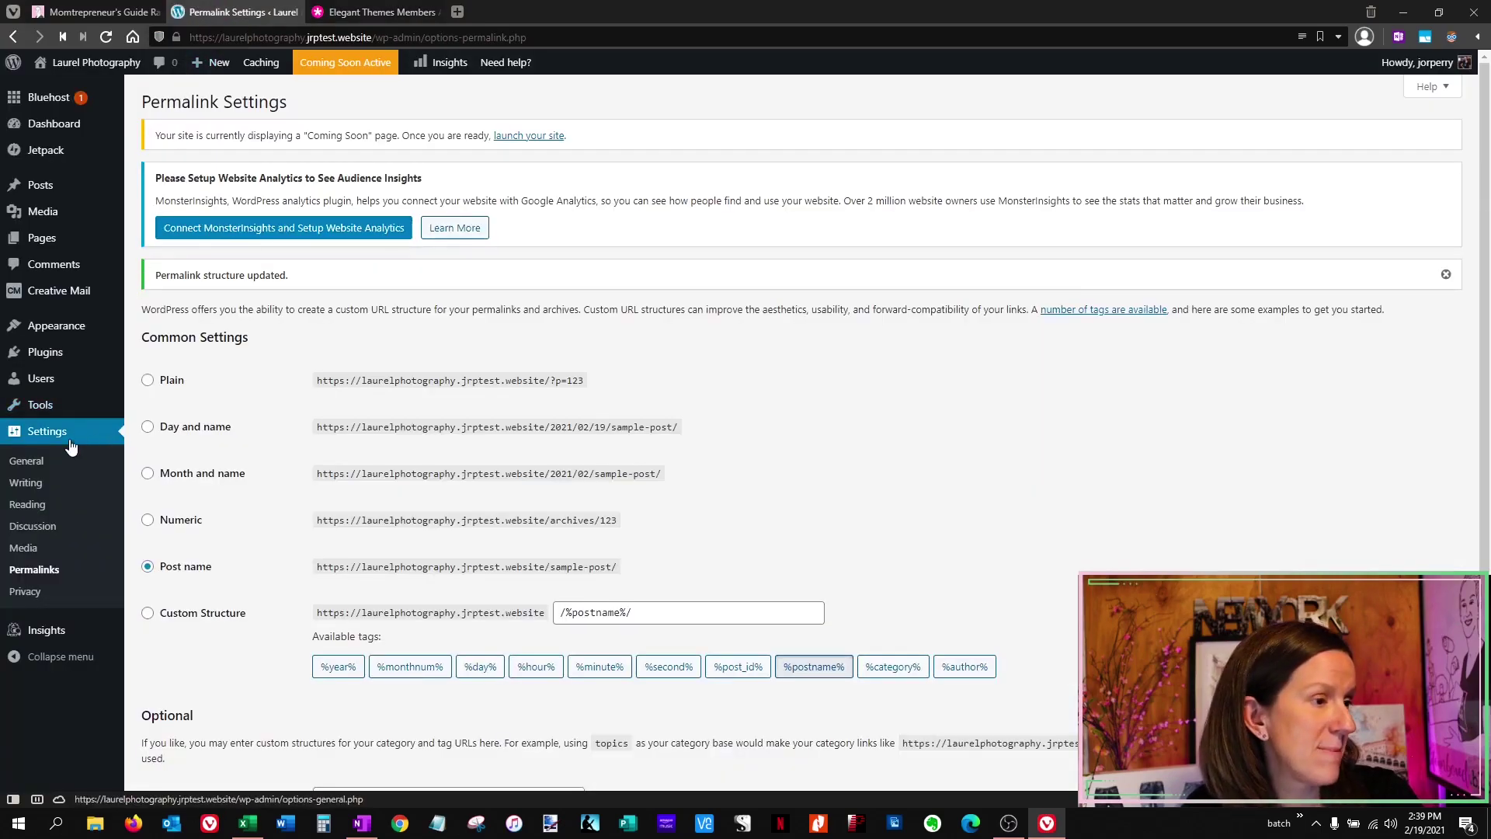
{"action": "left_click", "coordinate": [57, 326]}
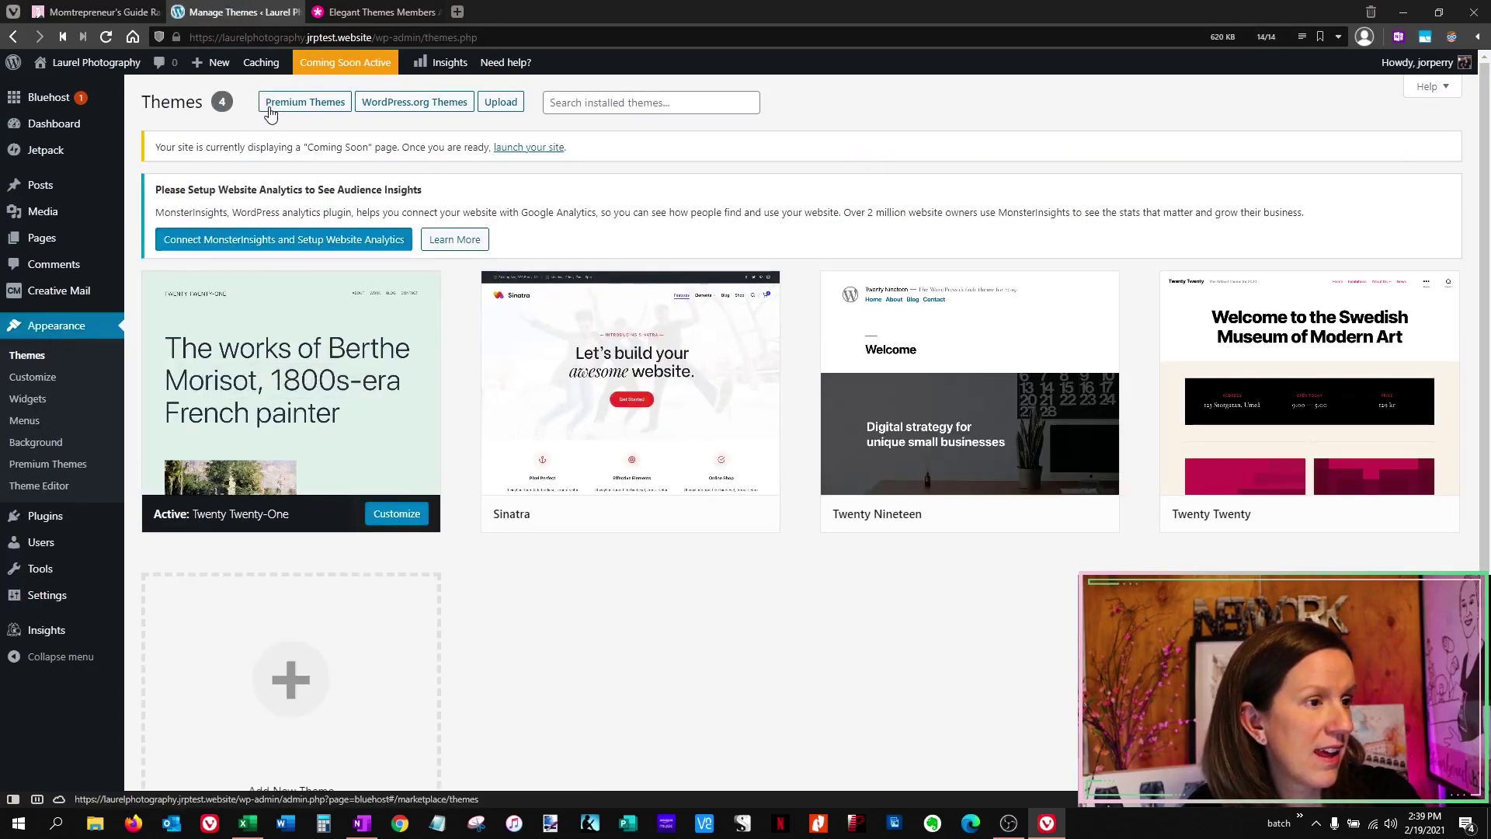
{"action": "left_click", "coordinate": [502, 106]}
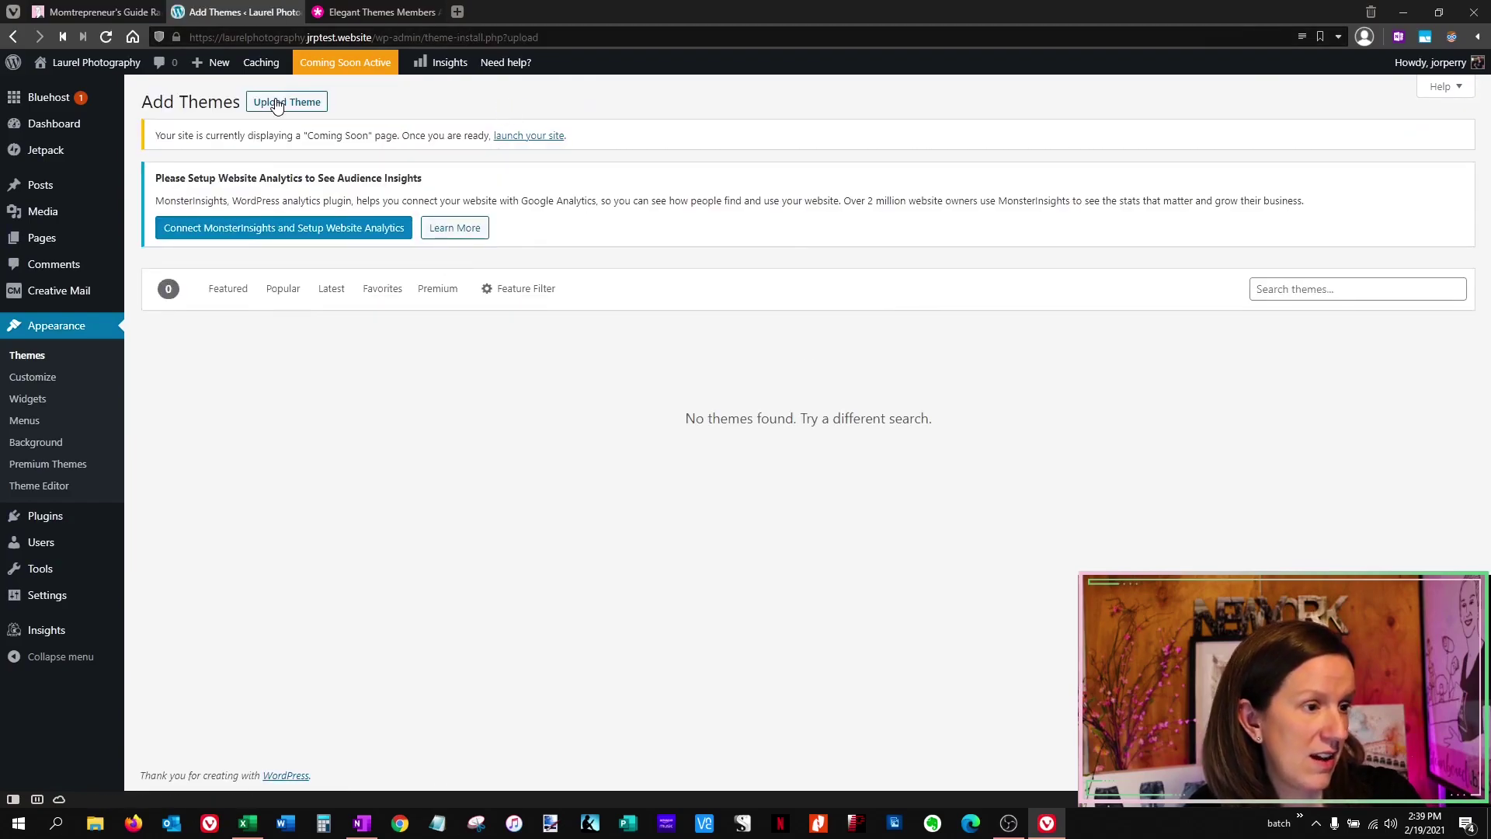
{"action": "left_click", "coordinate": [277, 103]}
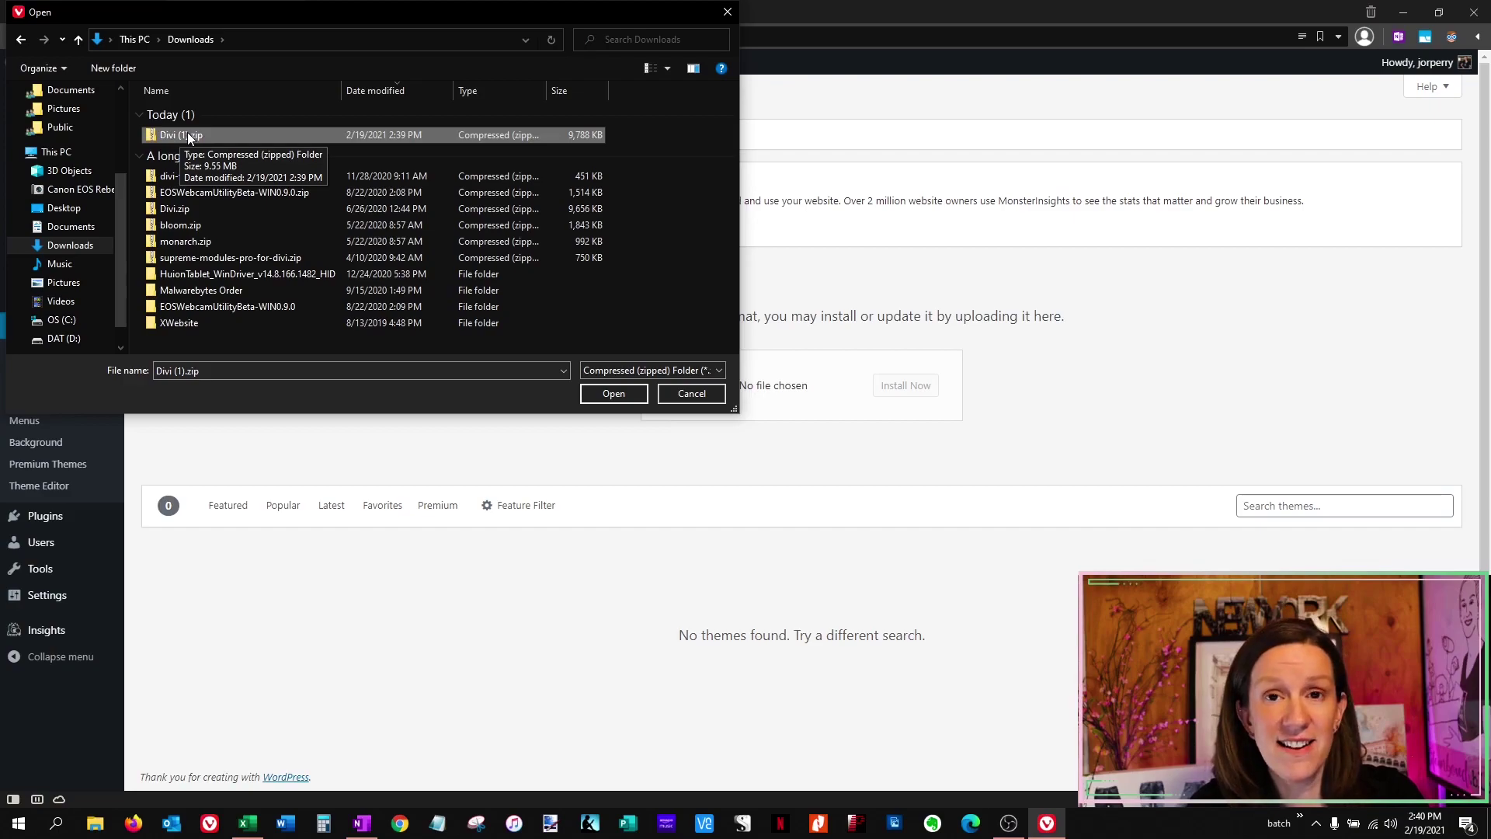
{"action": "left_click", "coordinate": [623, 395]}
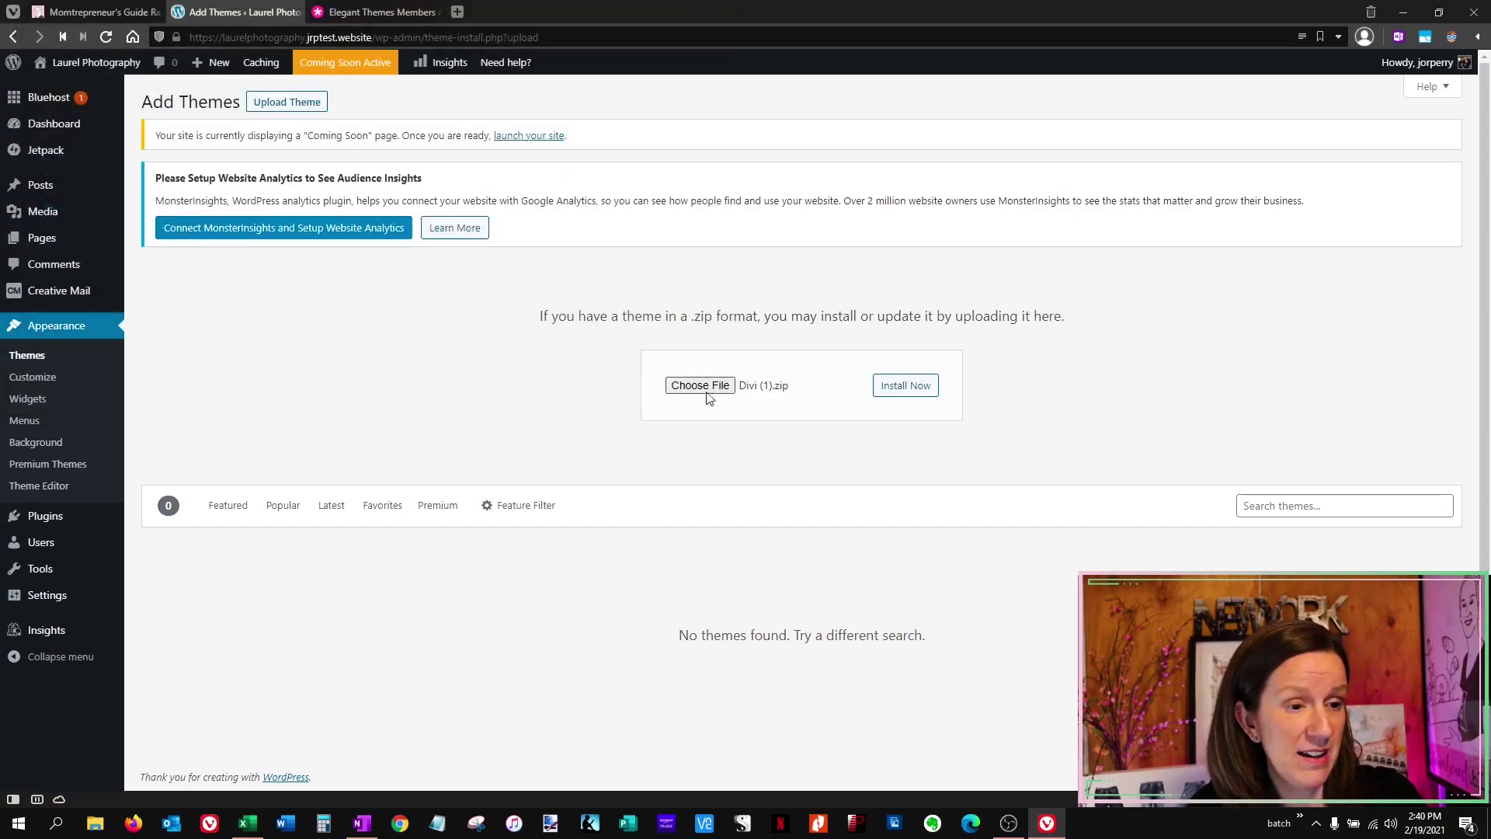
Install the Divi theme from the selected zip file and activate it on the site.
{"action": "left_click", "coordinate": [899, 383]}
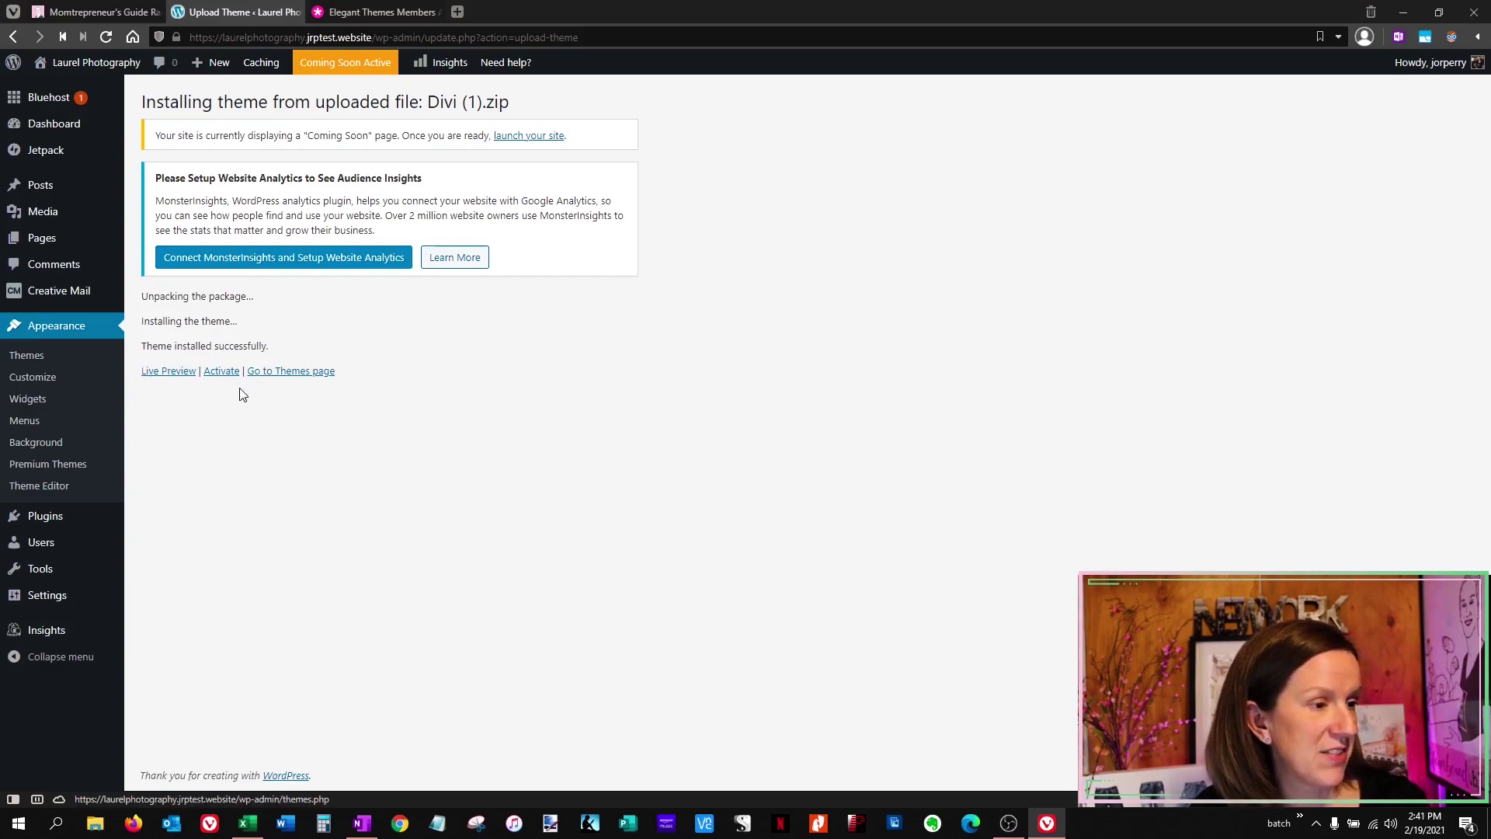
{"action": "left_click", "coordinate": [220, 373]}
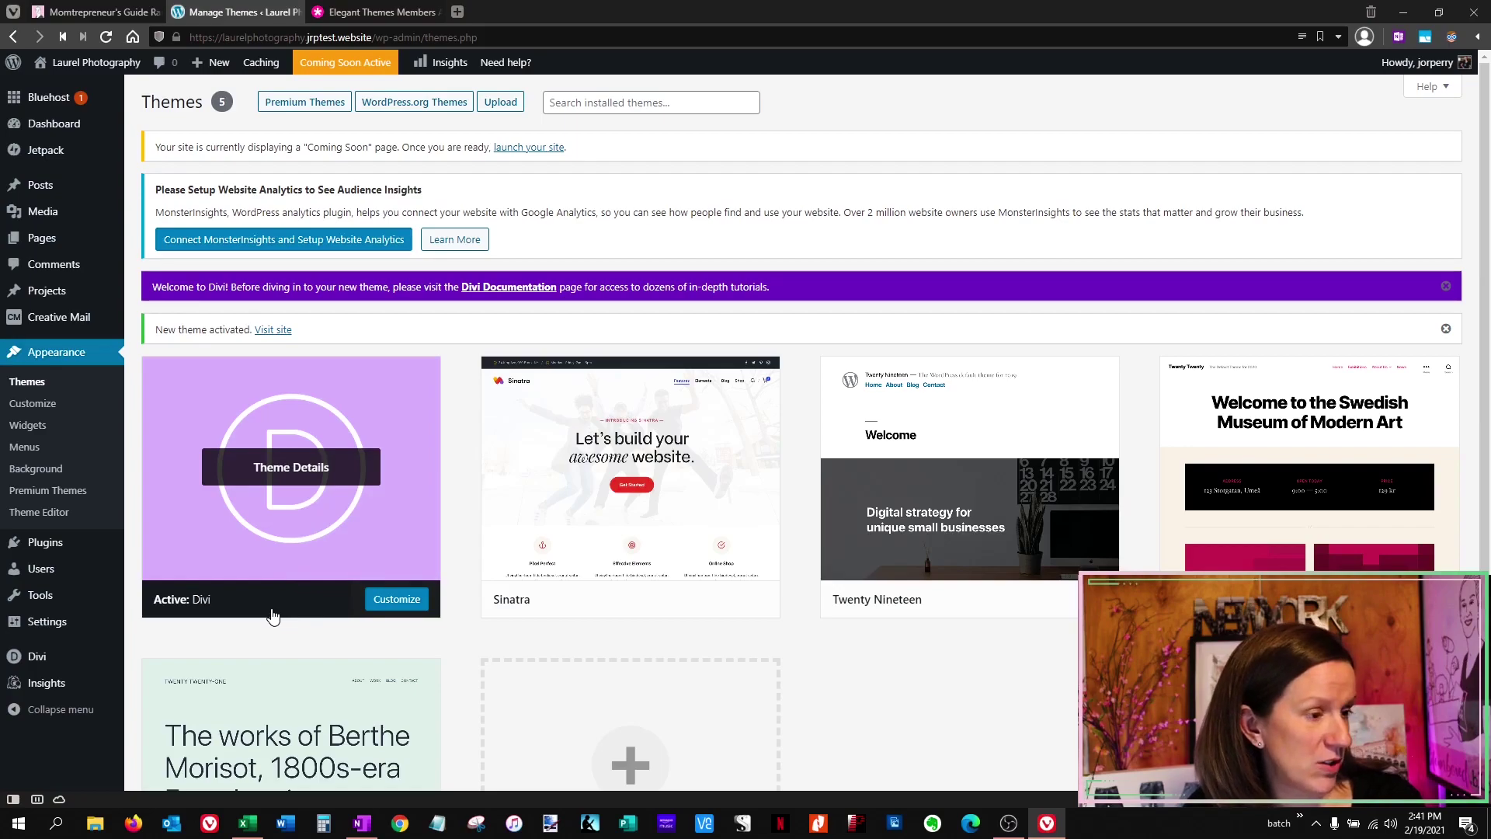
Enter the Elegant Themes username and API key from the members account in Divi's update options, and save the changes.
{"action": "mouse_move", "coordinate": [36, 660]}
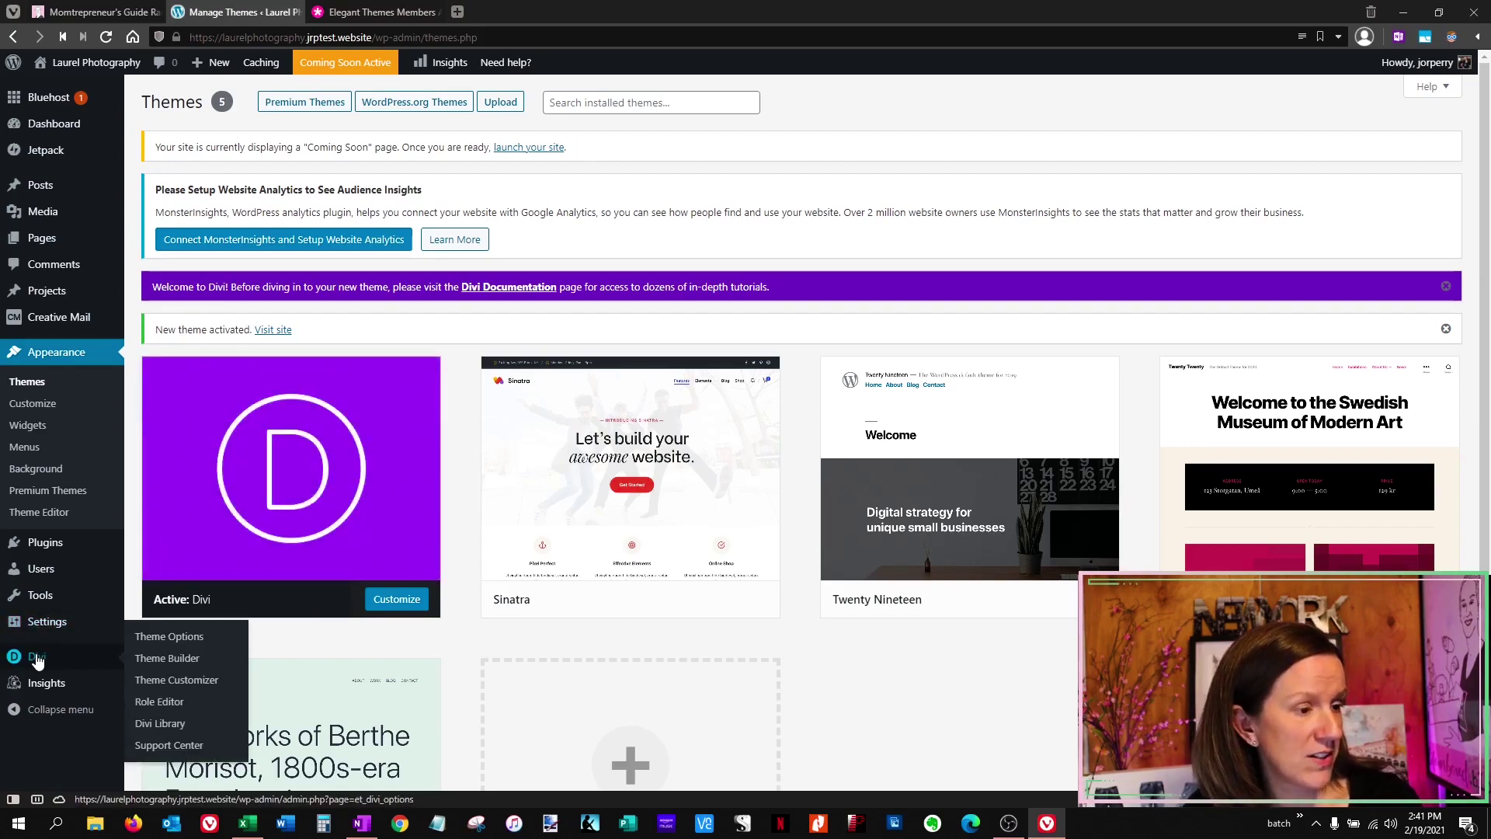
{"action": "left_click", "coordinate": [192, 637]}
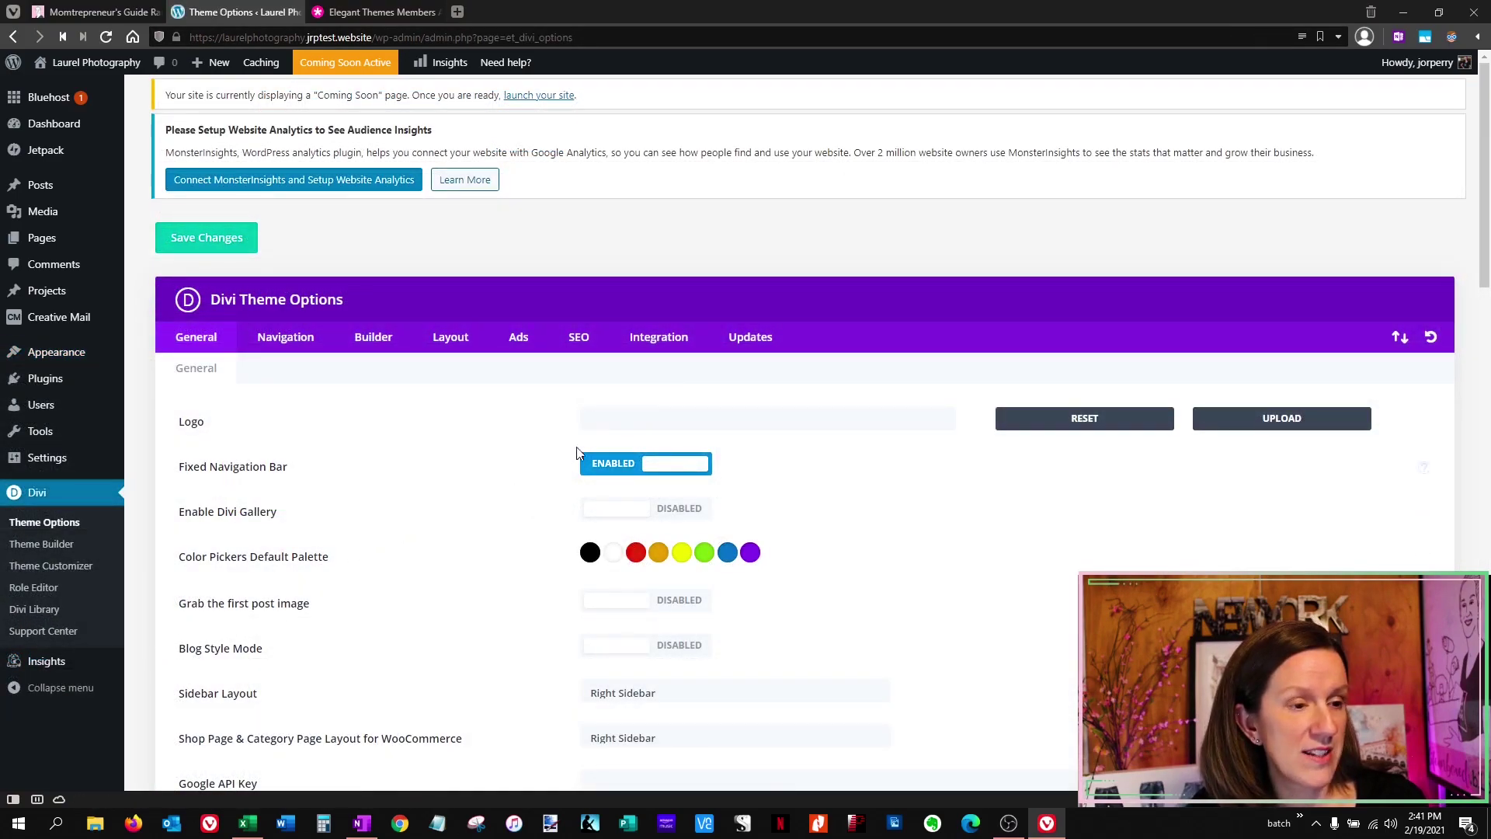
{"action": "left_click", "coordinate": [738, 342]}
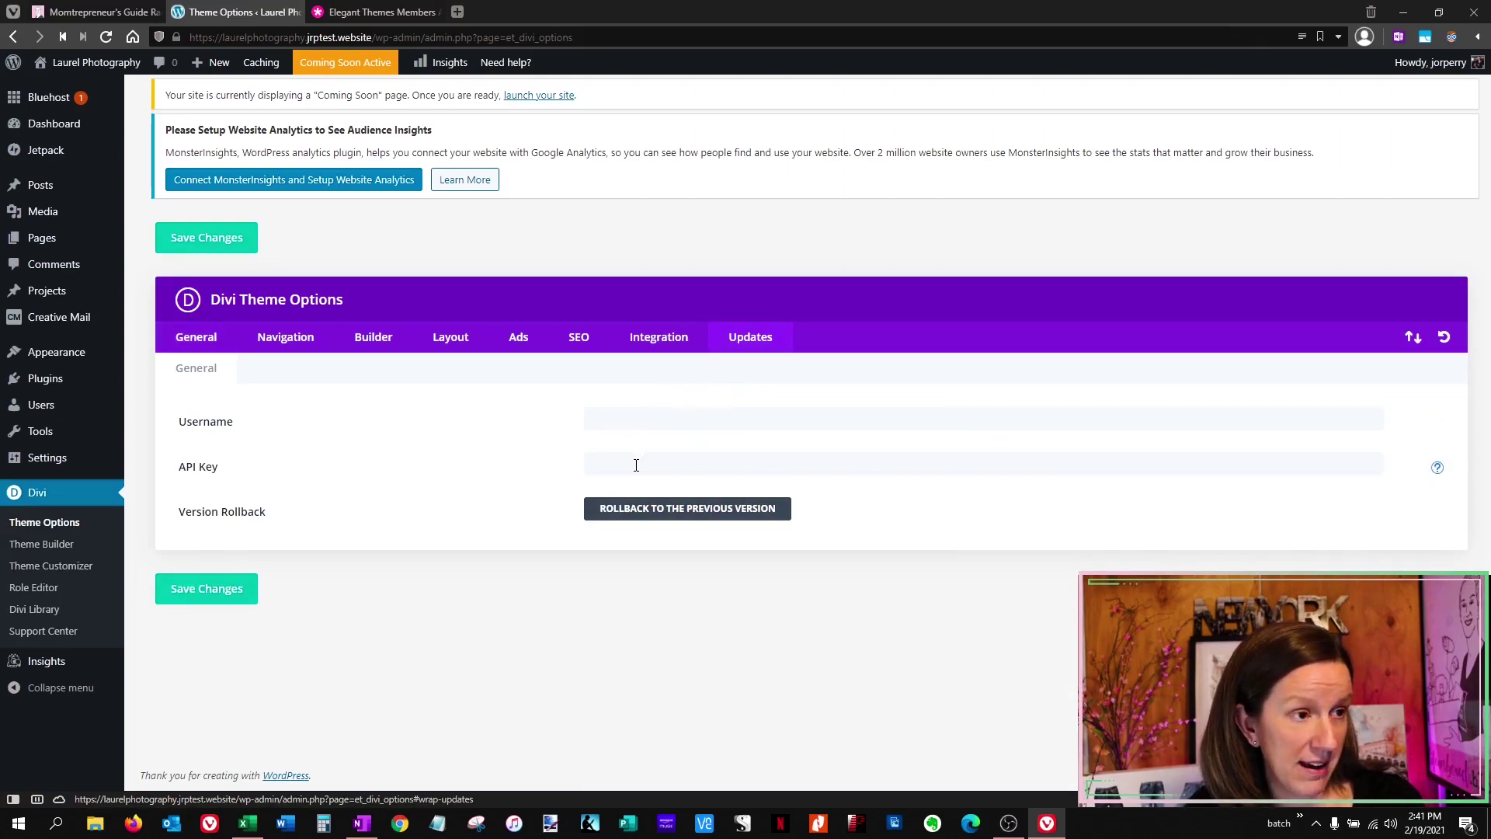
{"action": "left_click", "coordinate": [380, 16]}
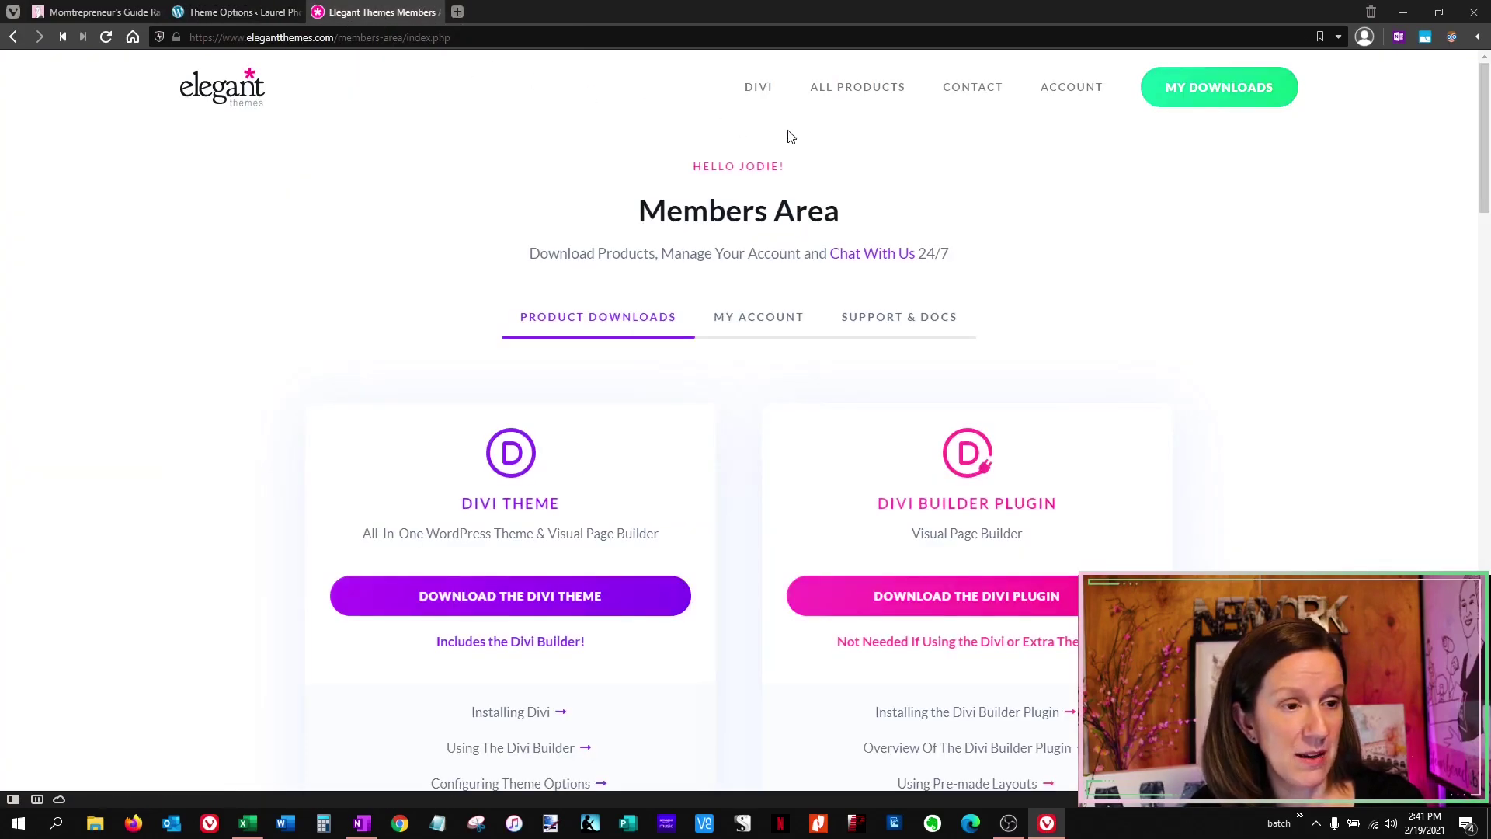
{"action": "left_click", "coordinate": [1070, 89]}
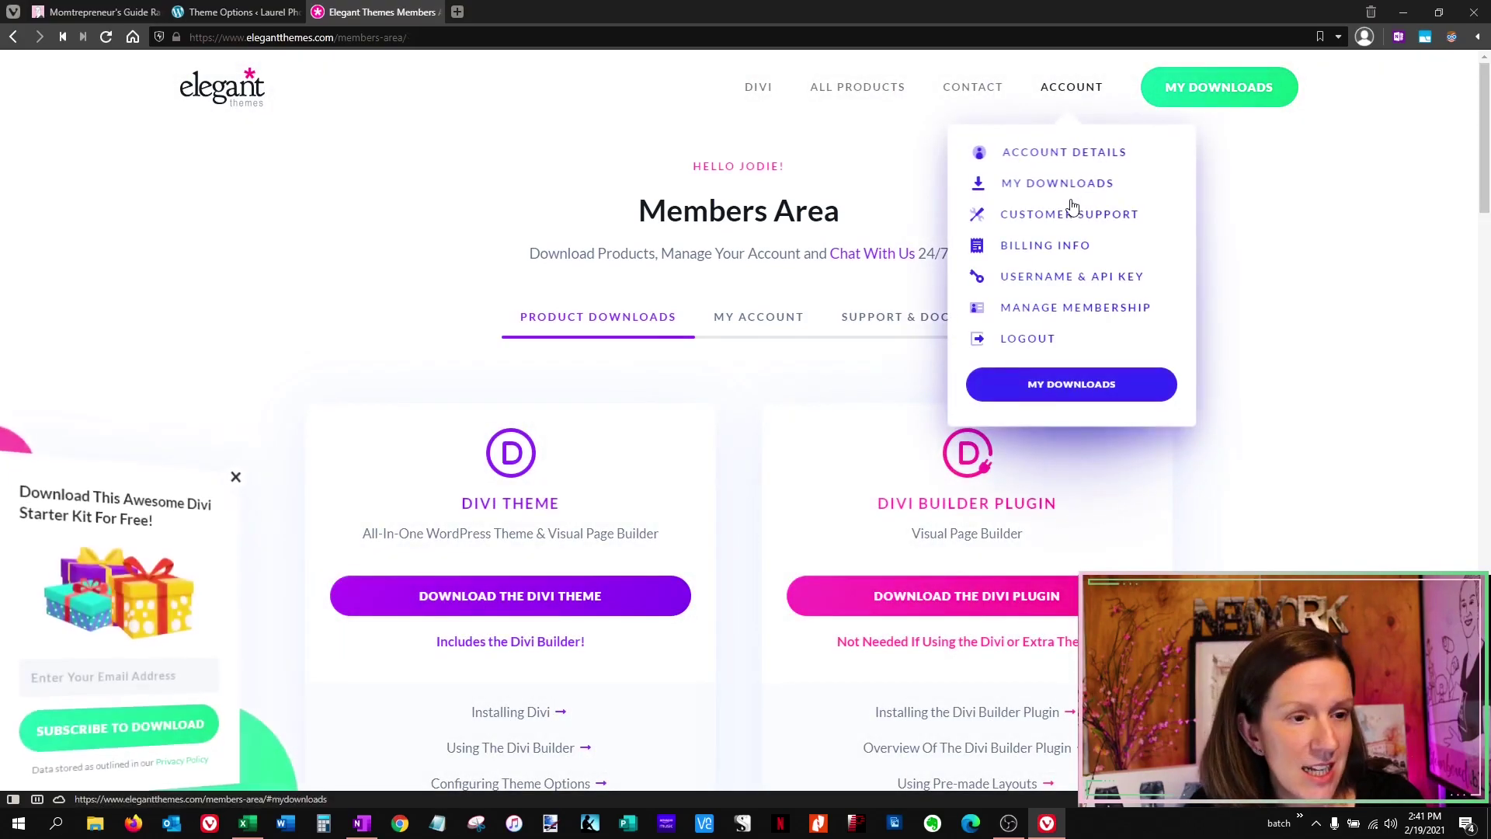
{"action": "left_click", "coordinate": [1072, 279]}
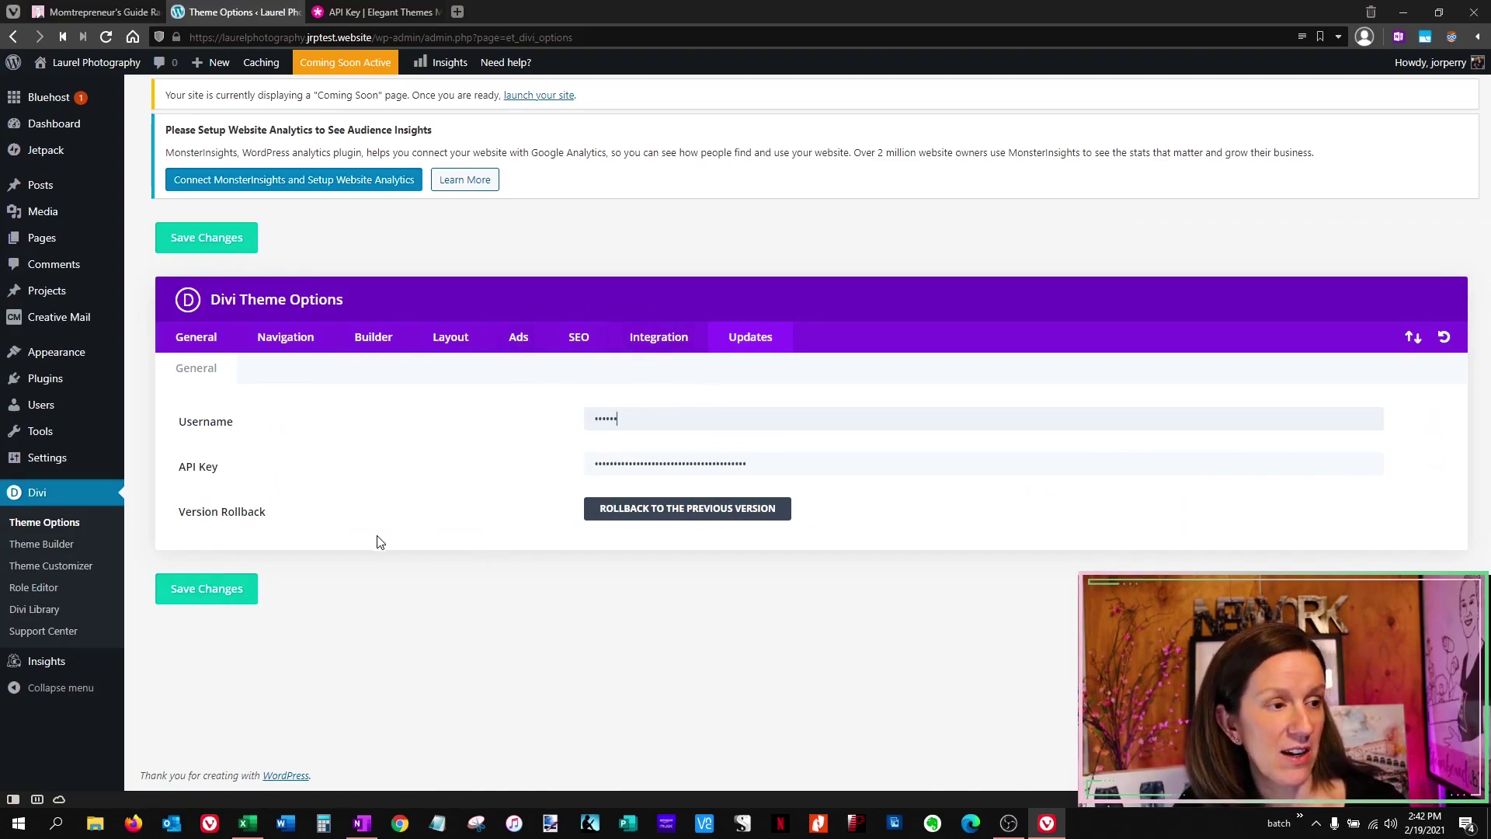
{"action": "left_click", "coordinate": [234, 592]}
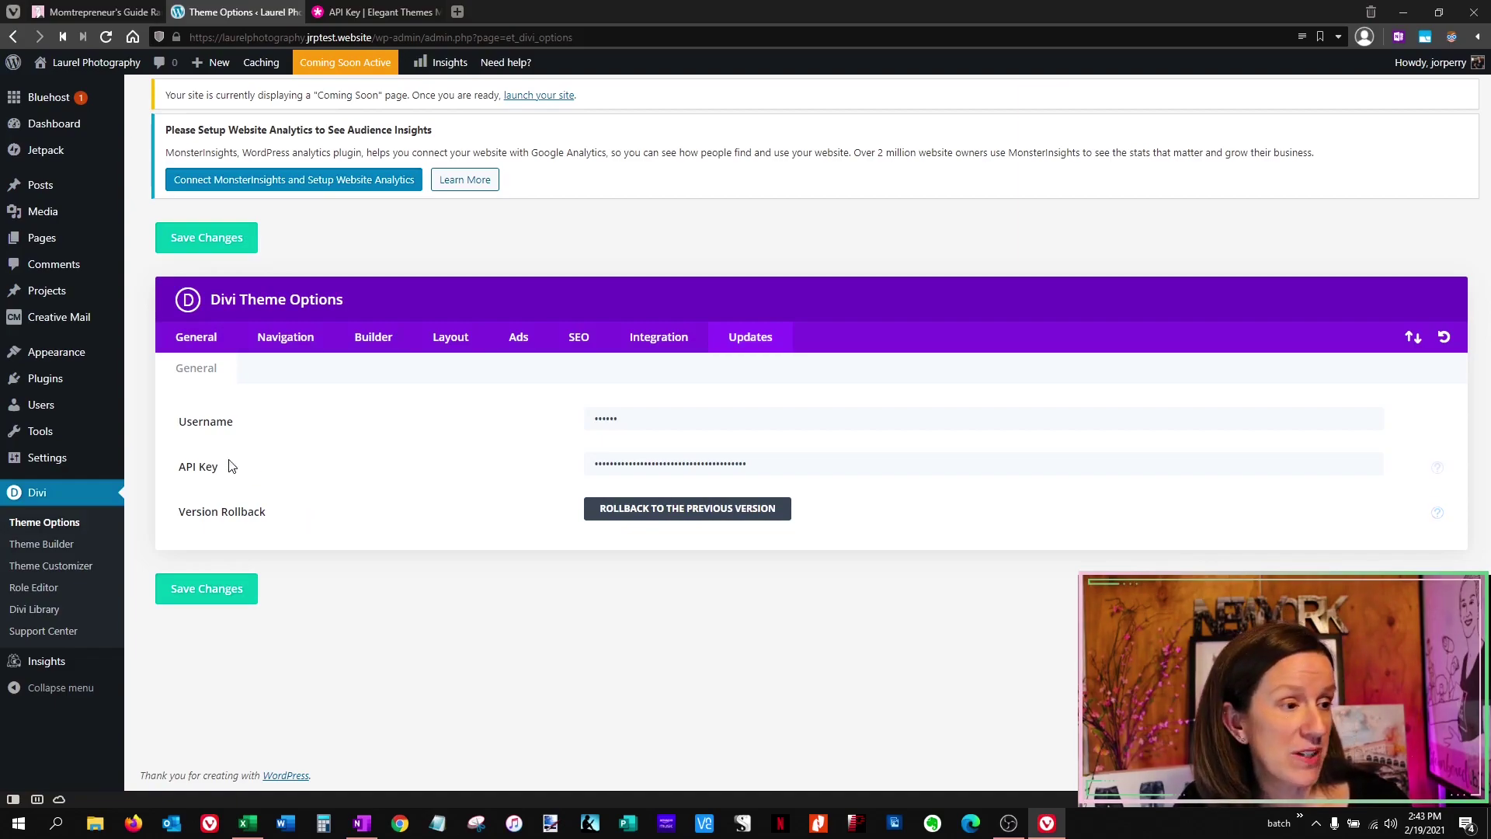
Find the Really Simple SSL plugin by searching for "really simple ssl", install and activate it, and activate SSL for the site.
{"action": "left_click", "coordinate": [60, 382]}
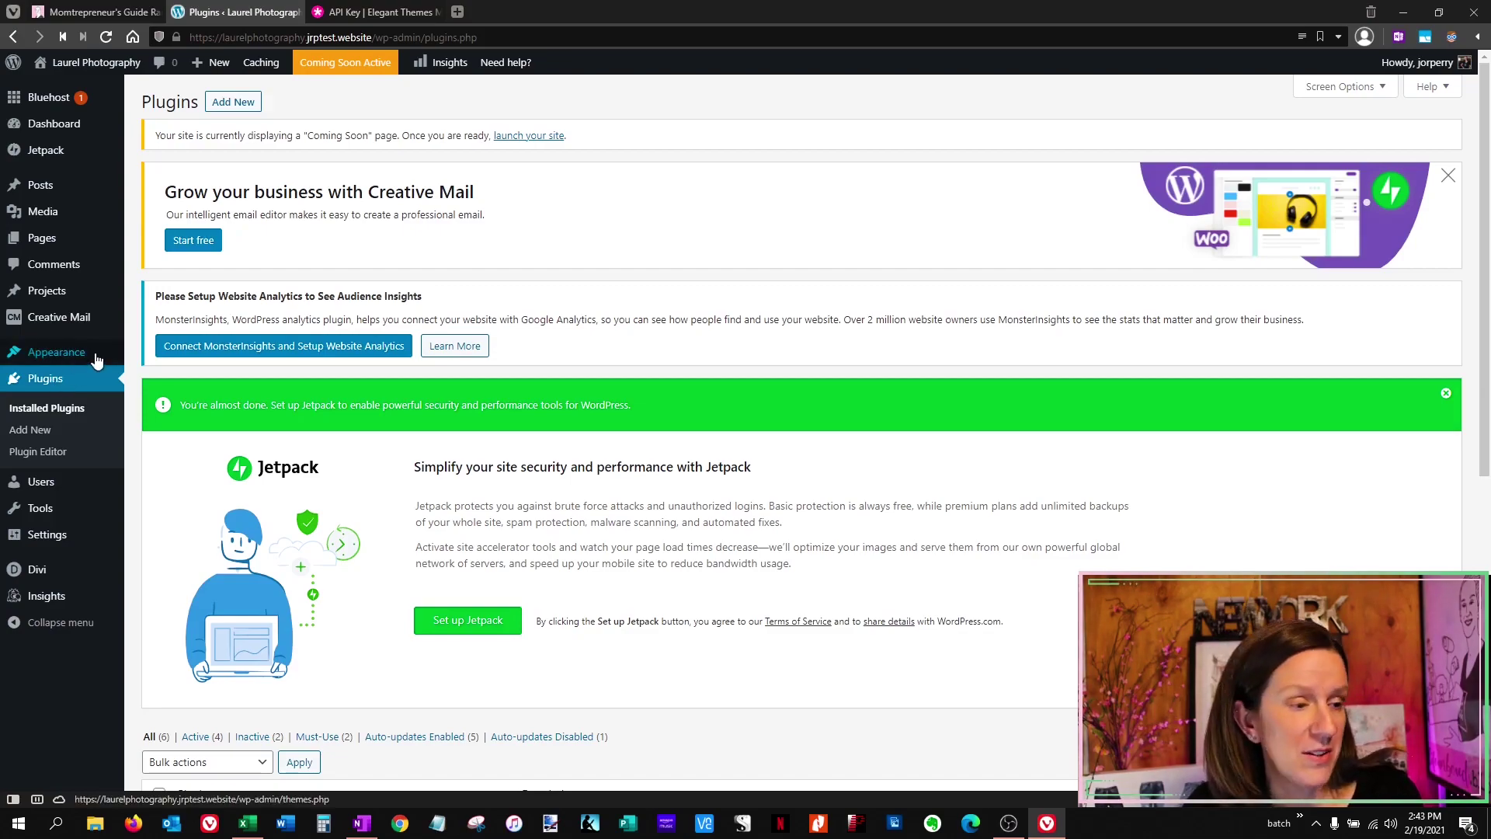
{"action": "mouse_move", "coordinate": [92, 357]}
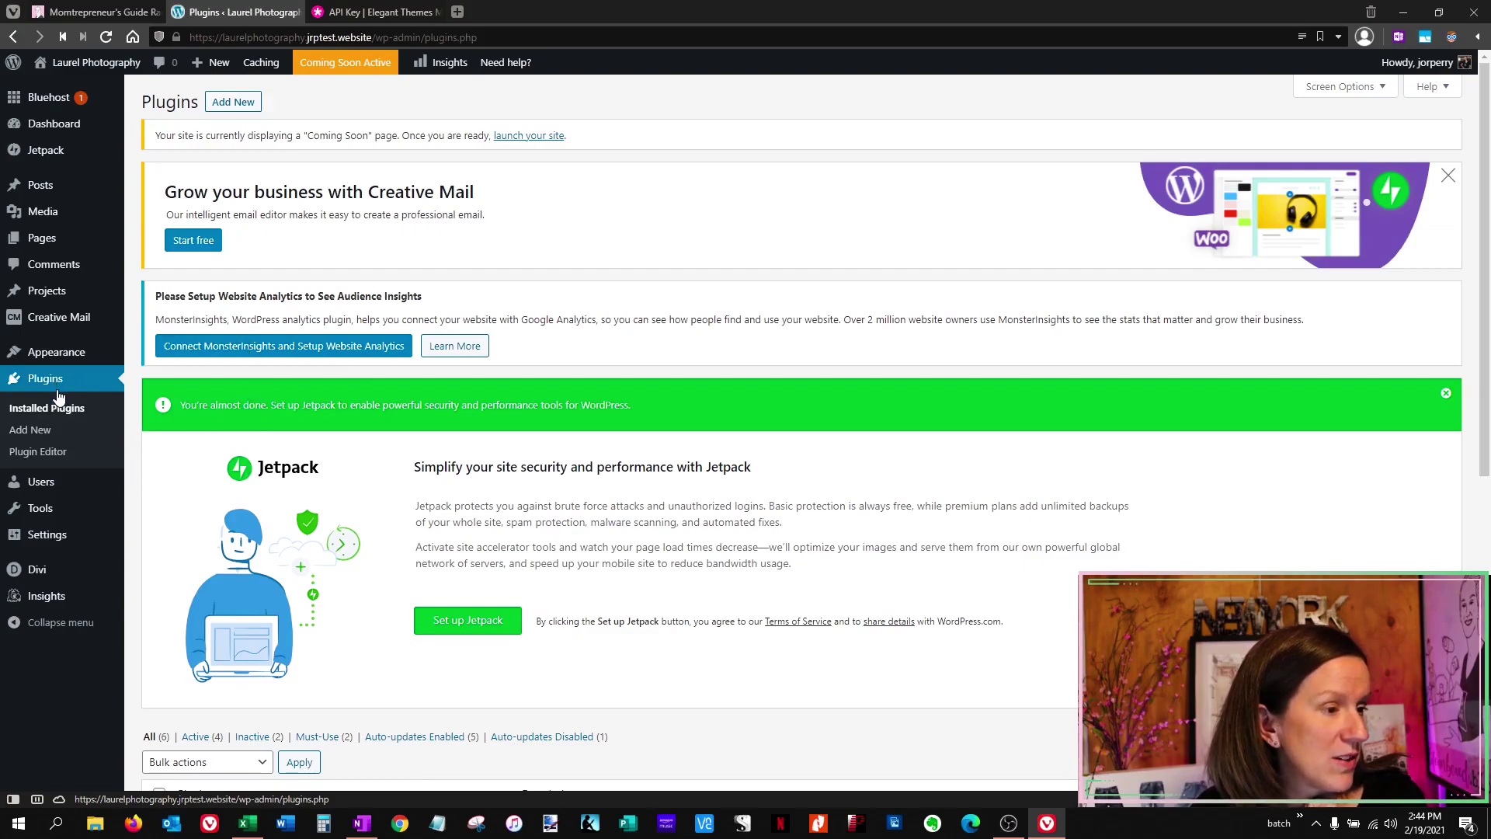
{"action": "left_click", "coordinate": [45, 432]}
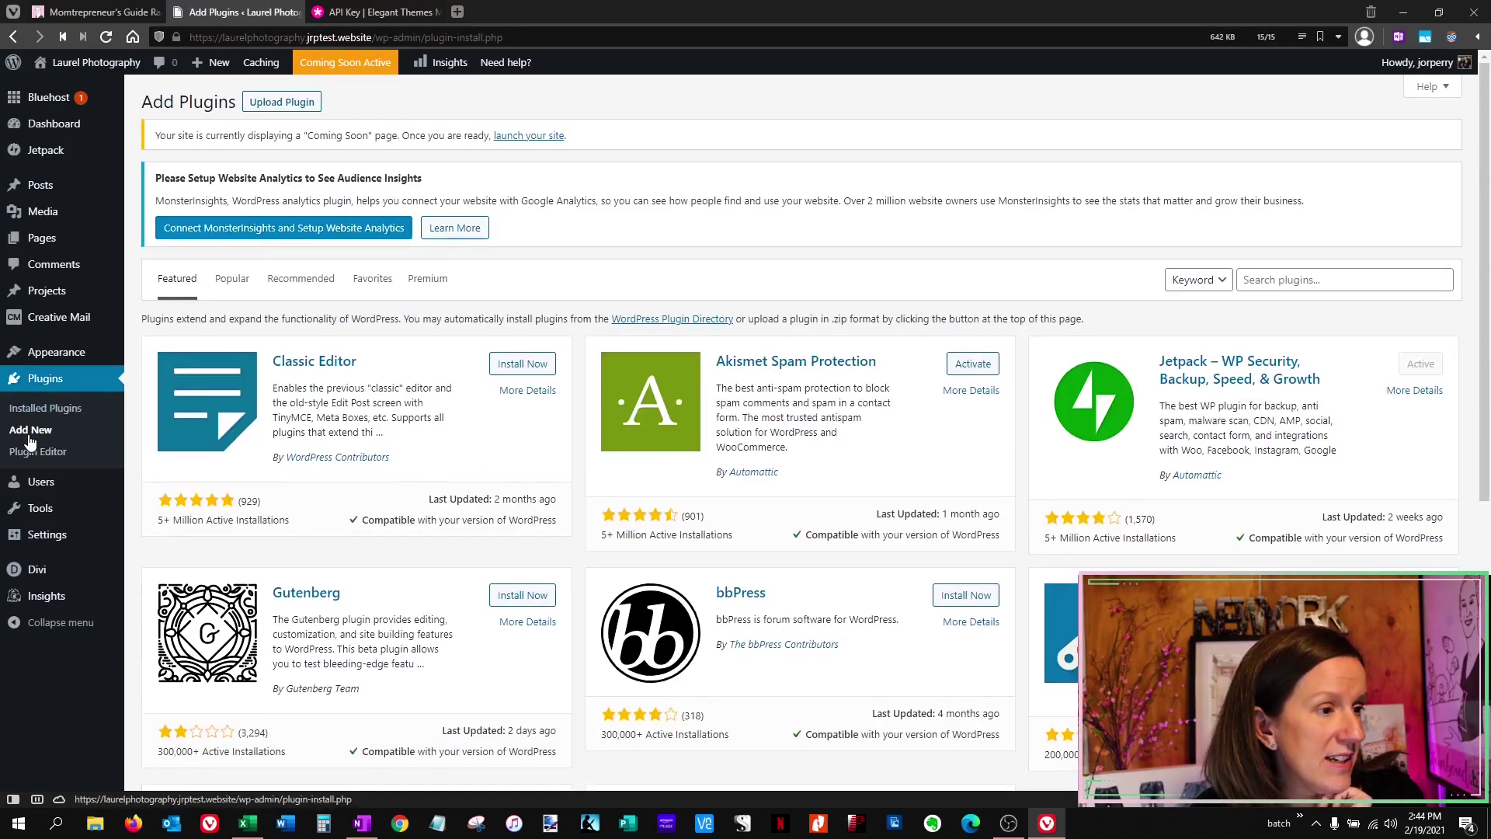
{"action": "left_click", "coordinate": [1270, 282]}
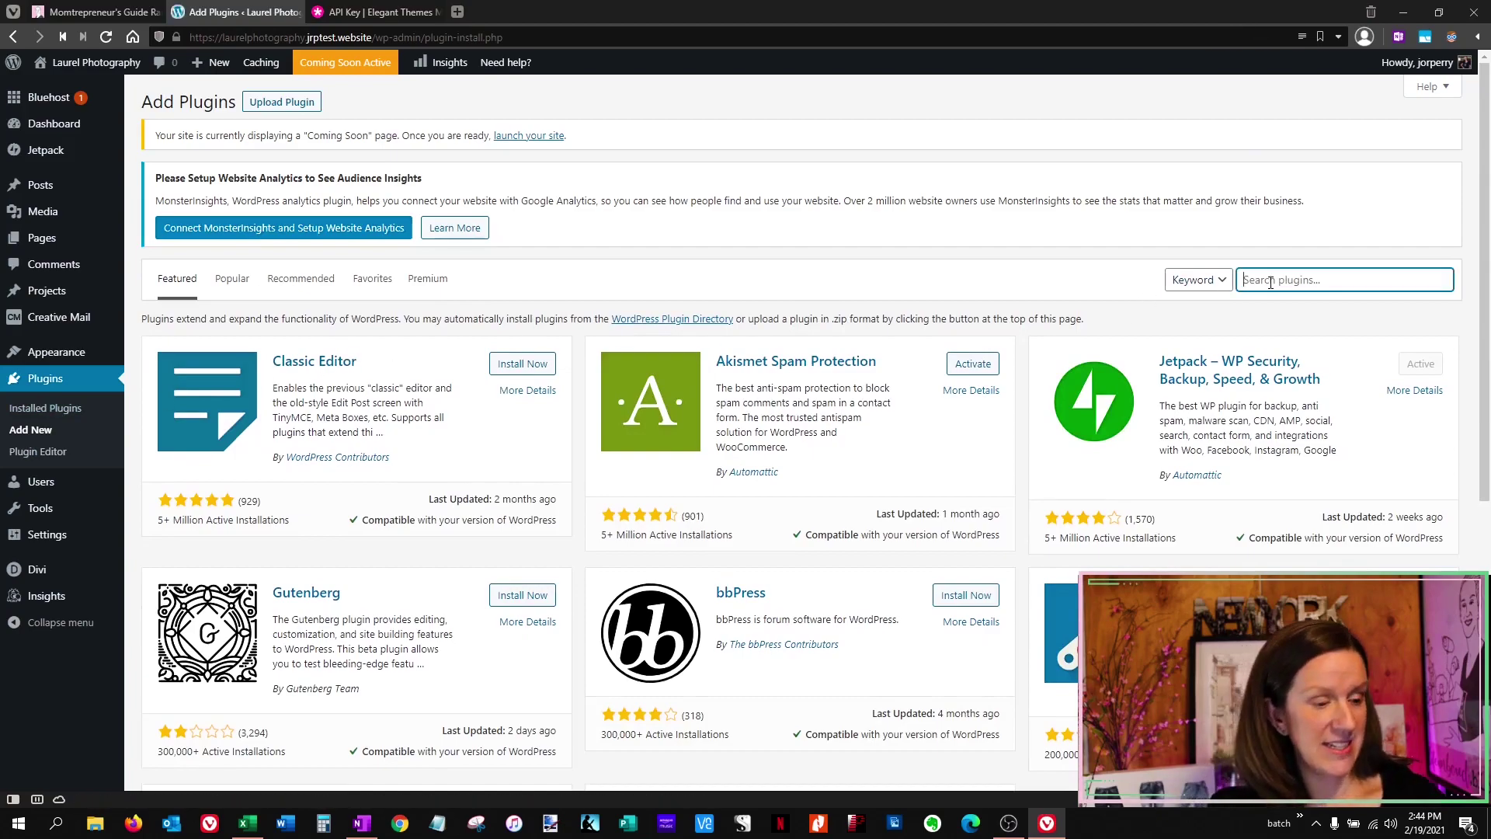
{"action": "type", "text": "really simple ssl"}
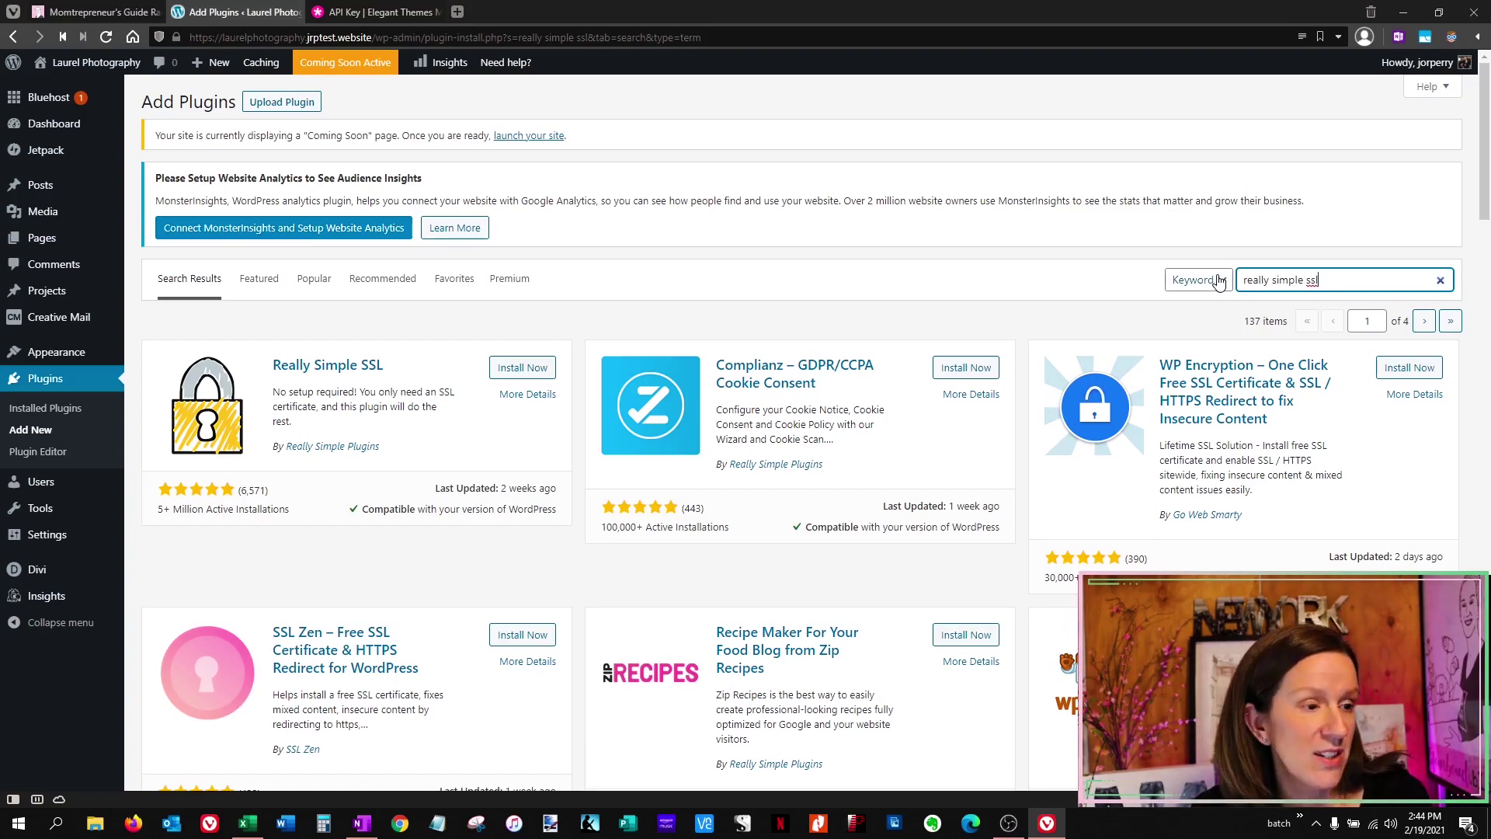
{"action": "left_click", "coordinate": [536, 373]}
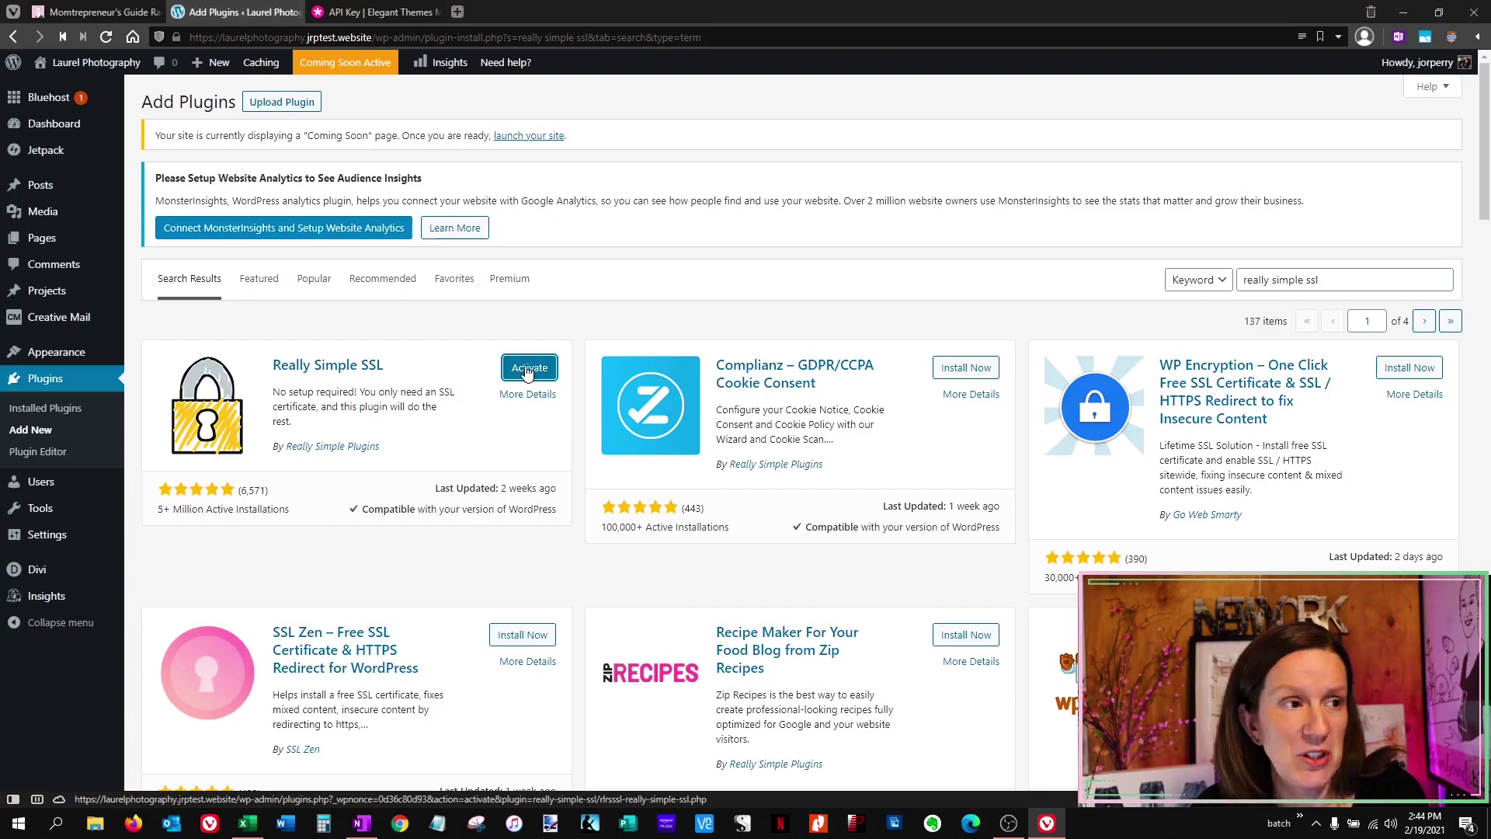
{"action": "left_click", "coordinate": [527, 370]}
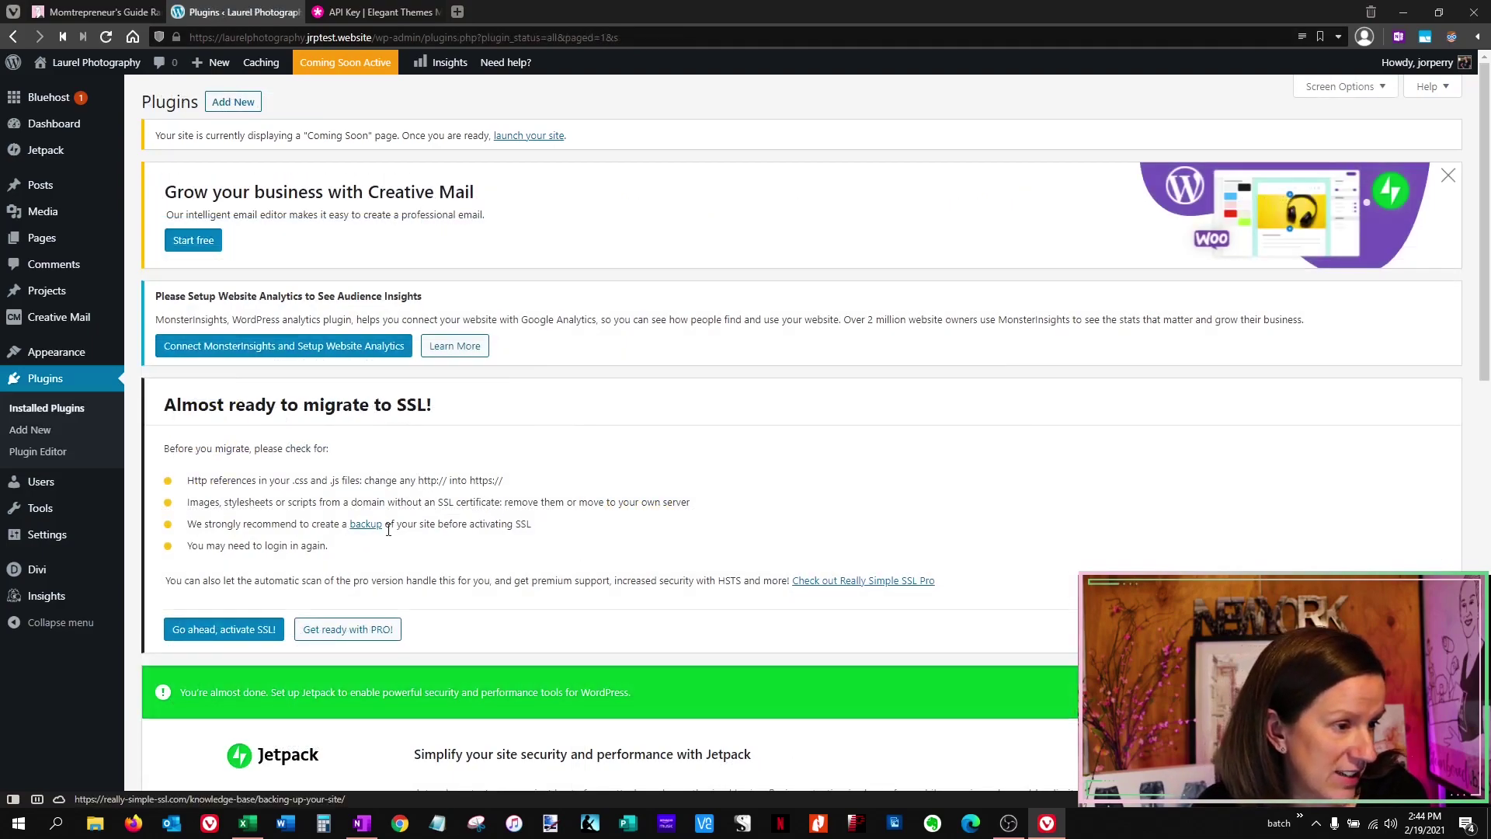
{"action": "scroll", "coordinate": [388, 527], "scroll_direction": "down", "scroll_amount": 2}
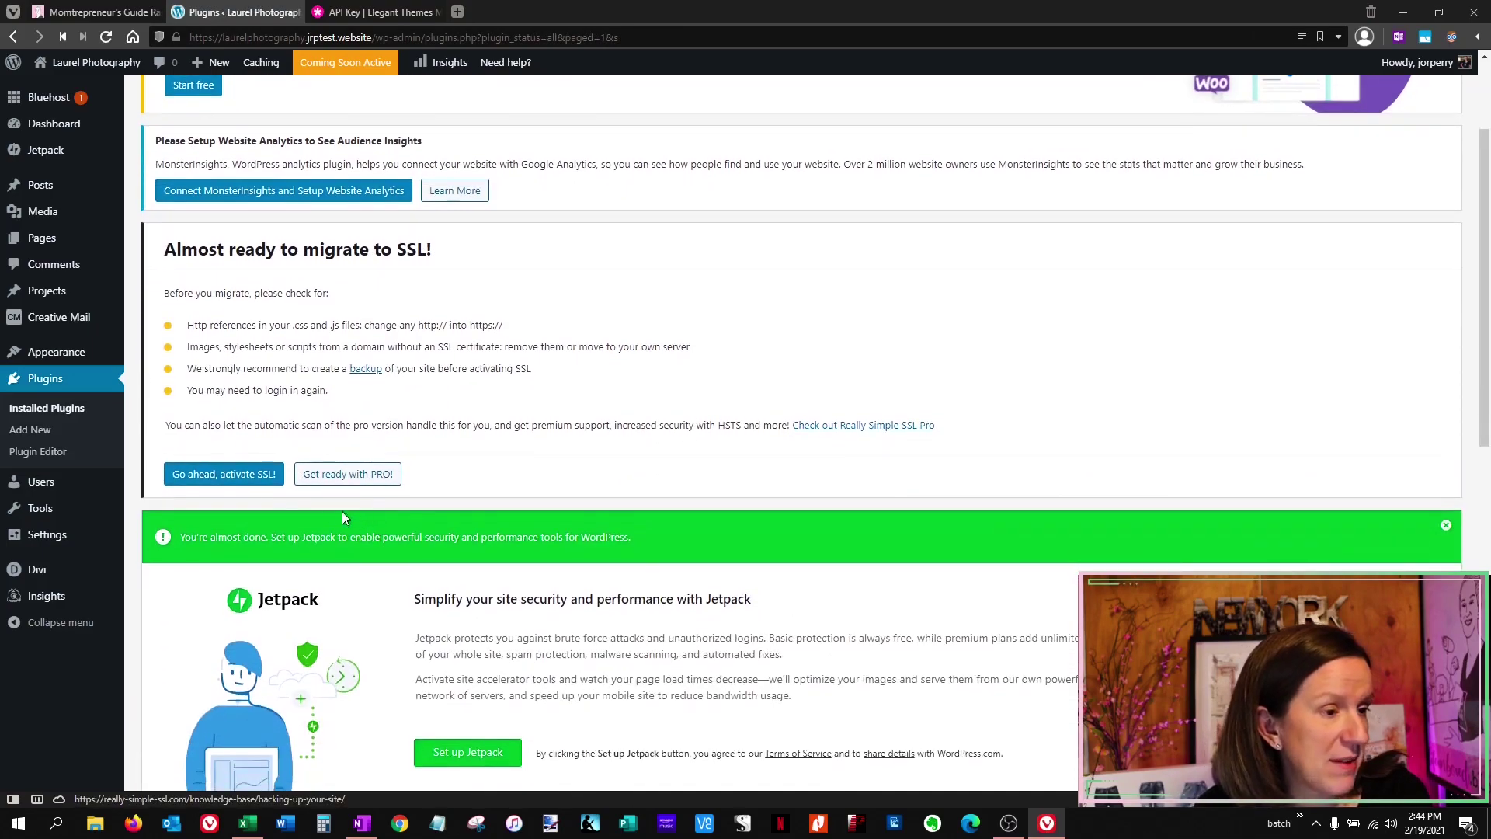
{"action": "left_click", "coordinate": [240, 478]}
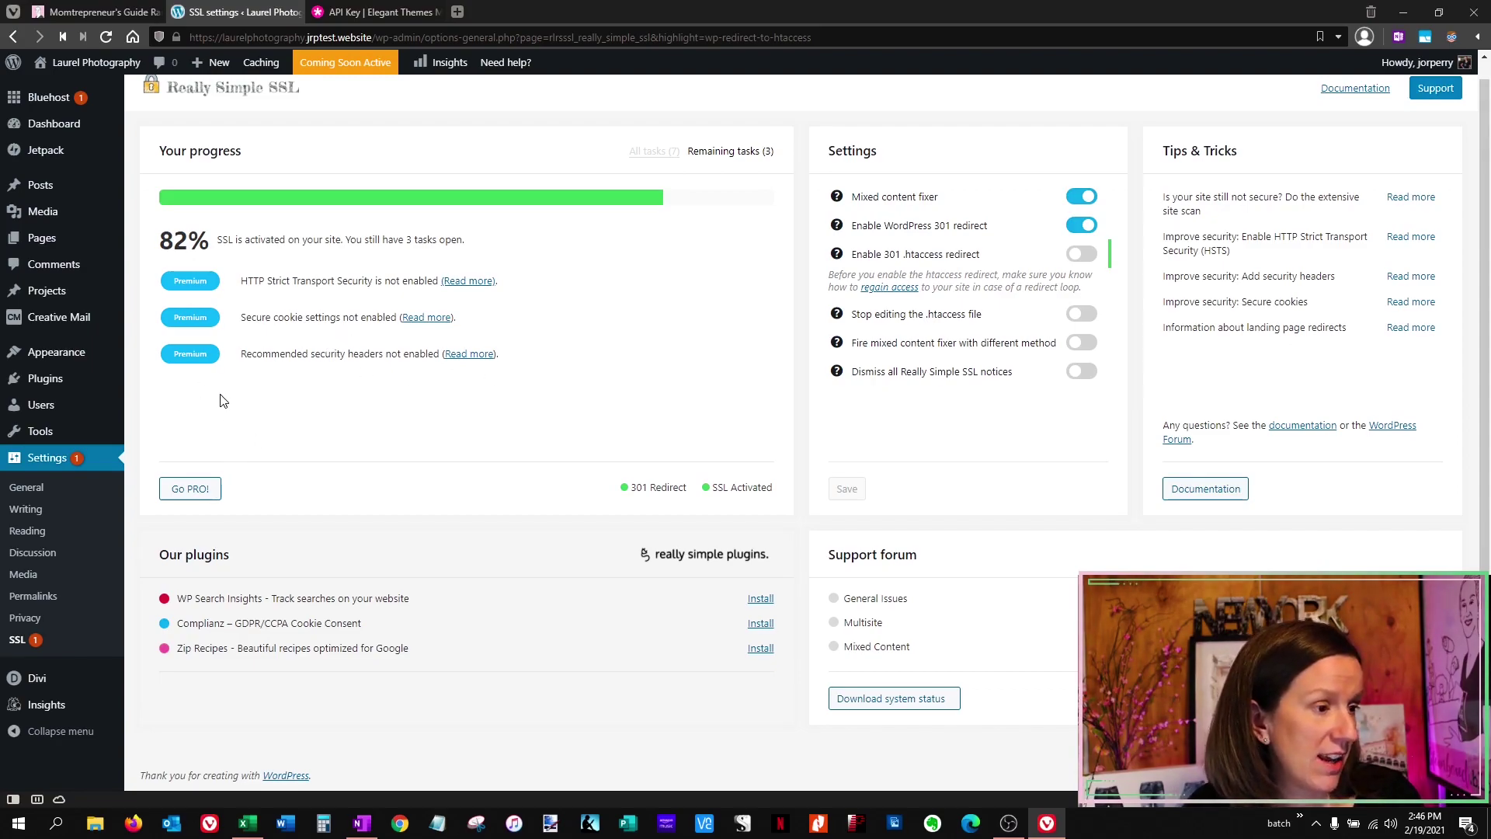
Find the WP Super Cache plugin by searching for "wp super cache", install and activate it, and dismiss its warning notice.
{"action": "mouse_move", "coordinate": [53, 386]}
{"action": "left_click", "coordinate": [145, 385]}
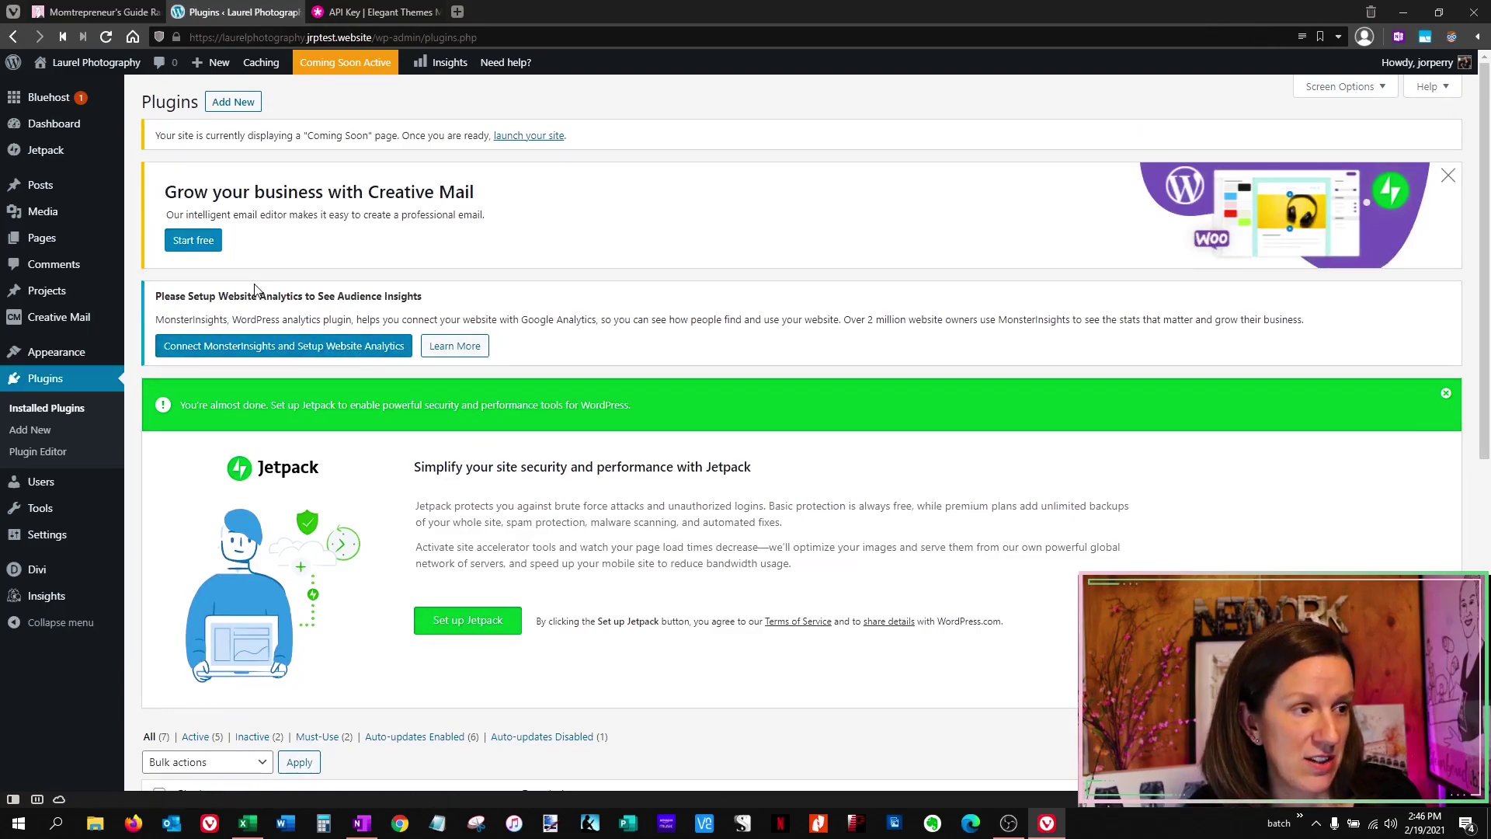
{"action": "left_click", "coordinate": [223, 107]}
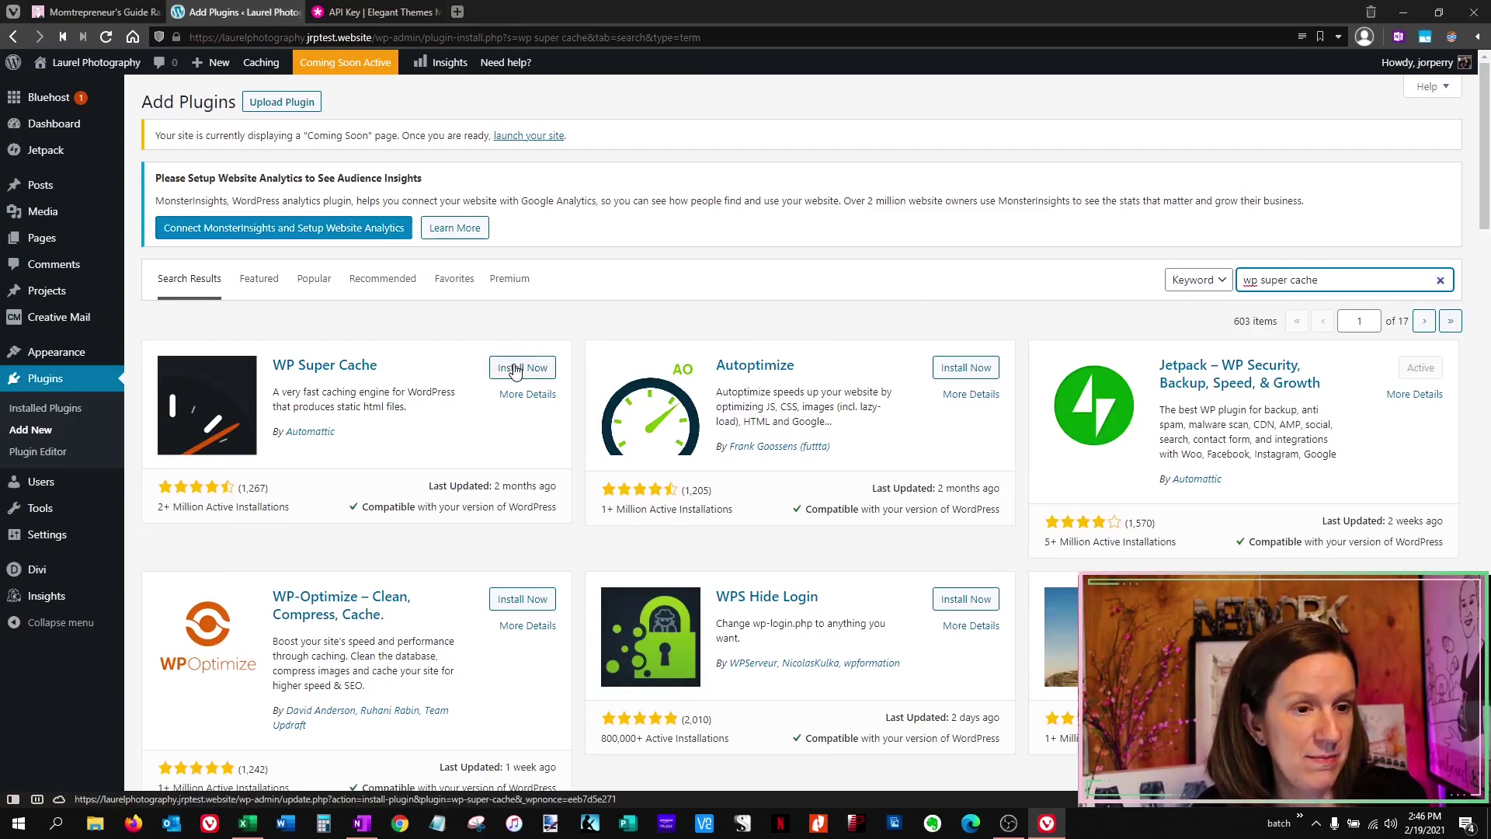
{"action": "left_click", "coordinate": [515, 370]}
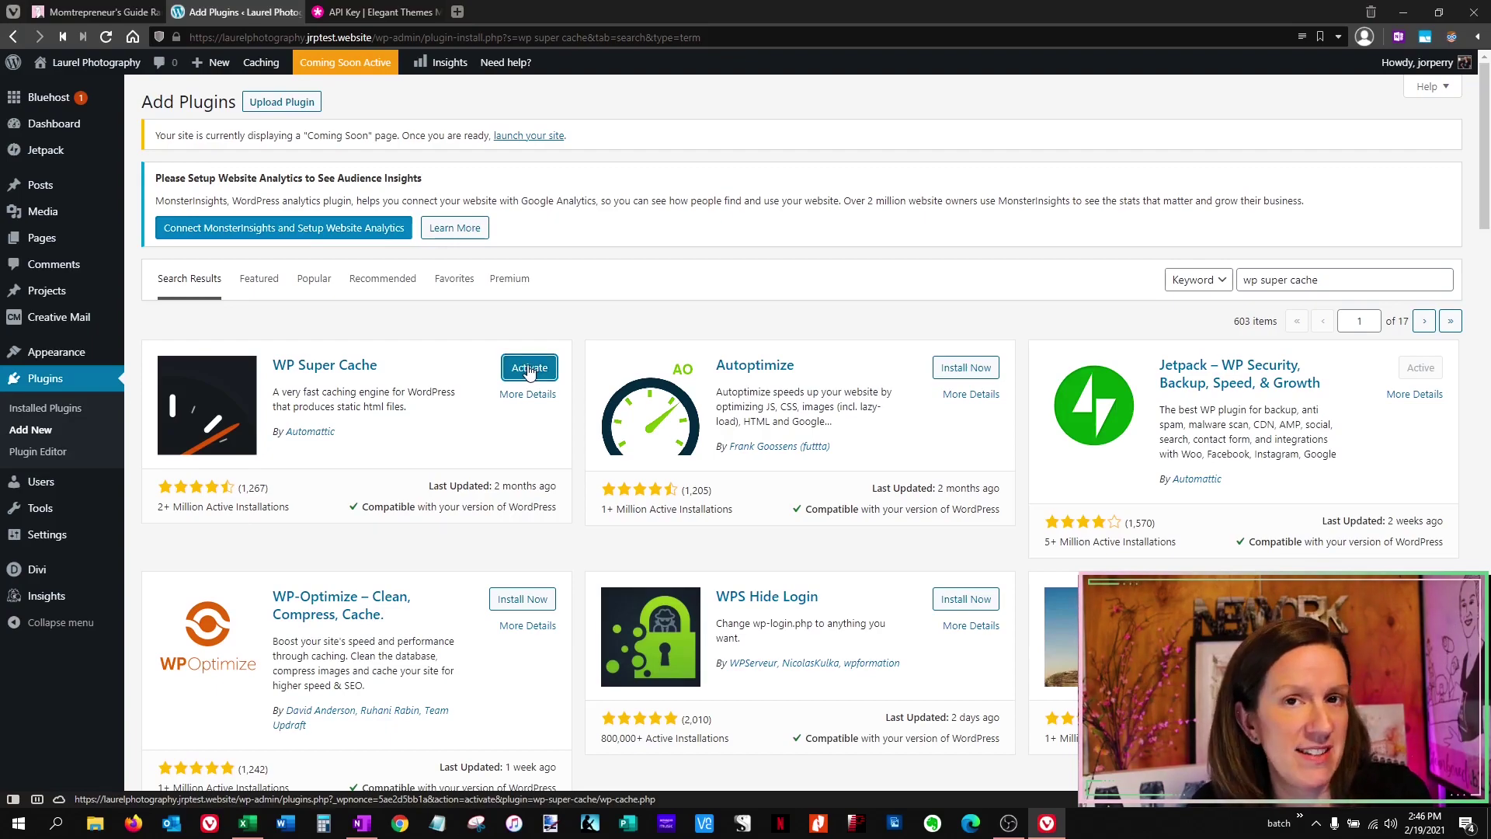
{"action": "left_click", "coordinate": [529, 370]}
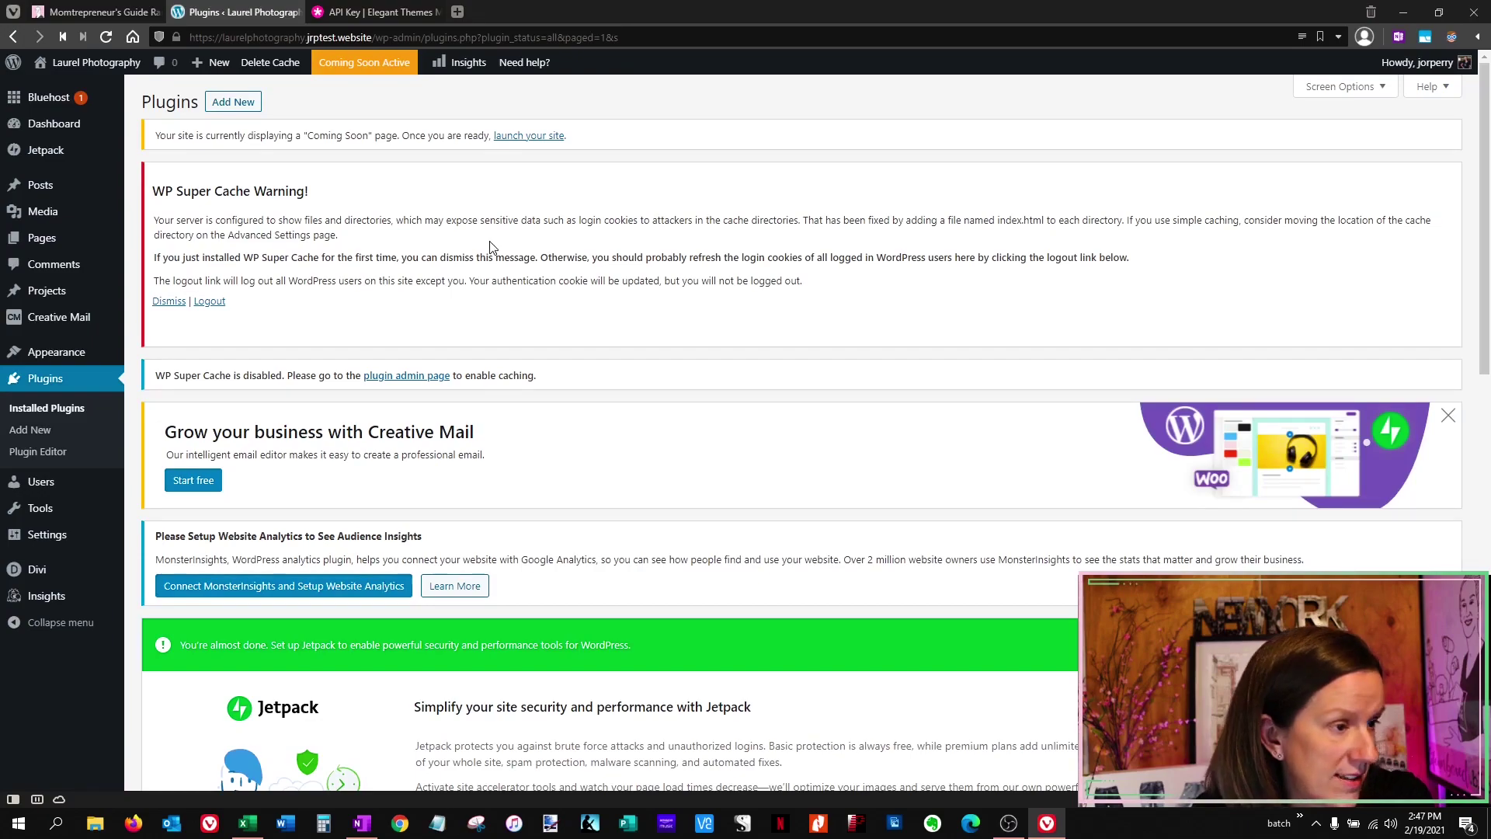
{"action": "left_click", "coordinate": [172, 302]}
Set WP Super Cache to Caching On (Recommended), update the status, and view its Advanced settings.
{"action": "scroll", "coordinate": [343, 287], "scroll_direction": "down", "scroll_amount": 5}
{"action": "scroll", "coordinate": [347, 293], "scroll_direction": "down", "scroll_amount": 5}
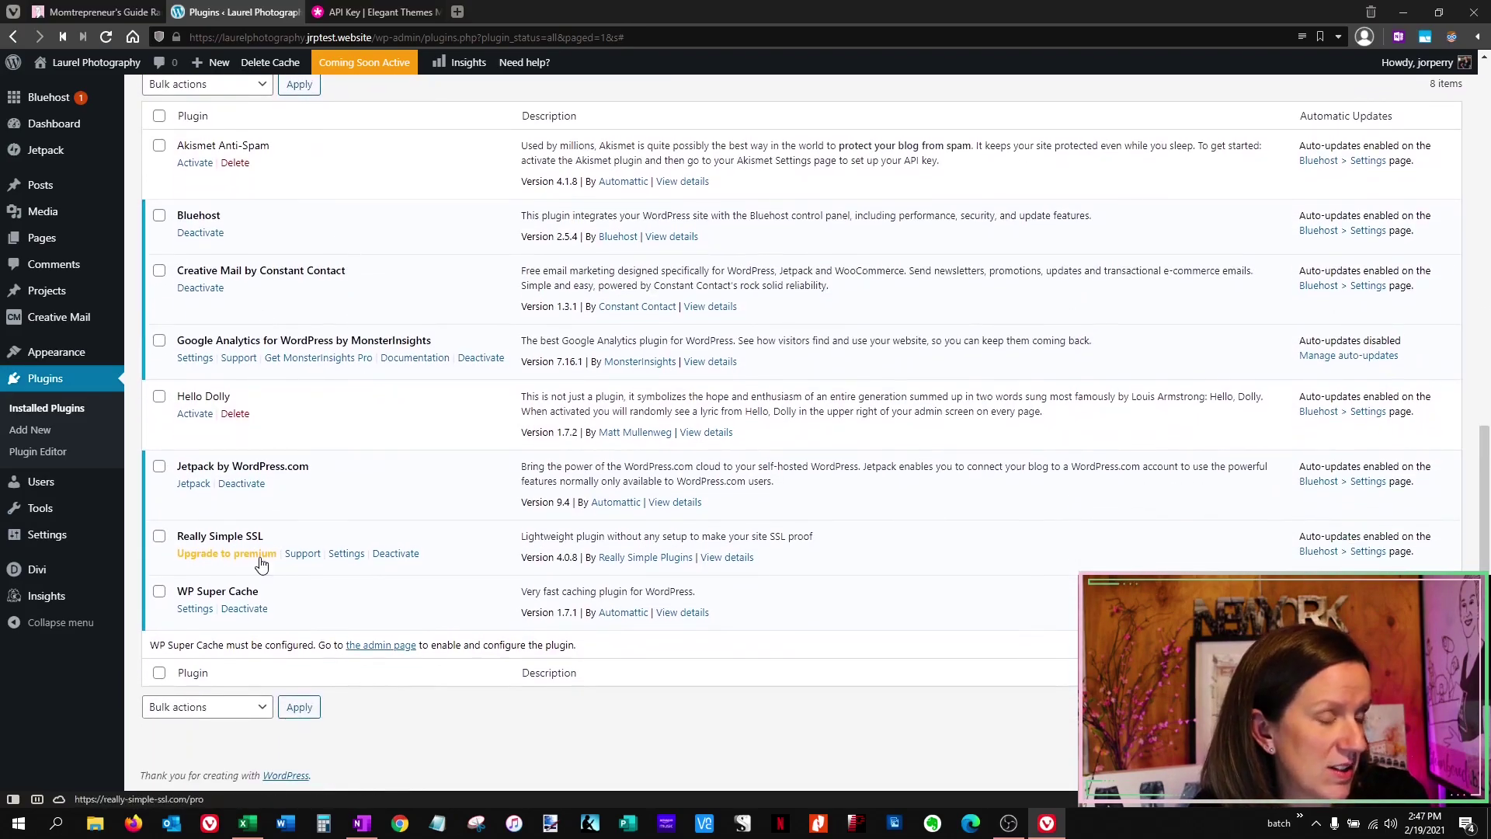
{"action": "left_click", "coordinate": [195, 610]}
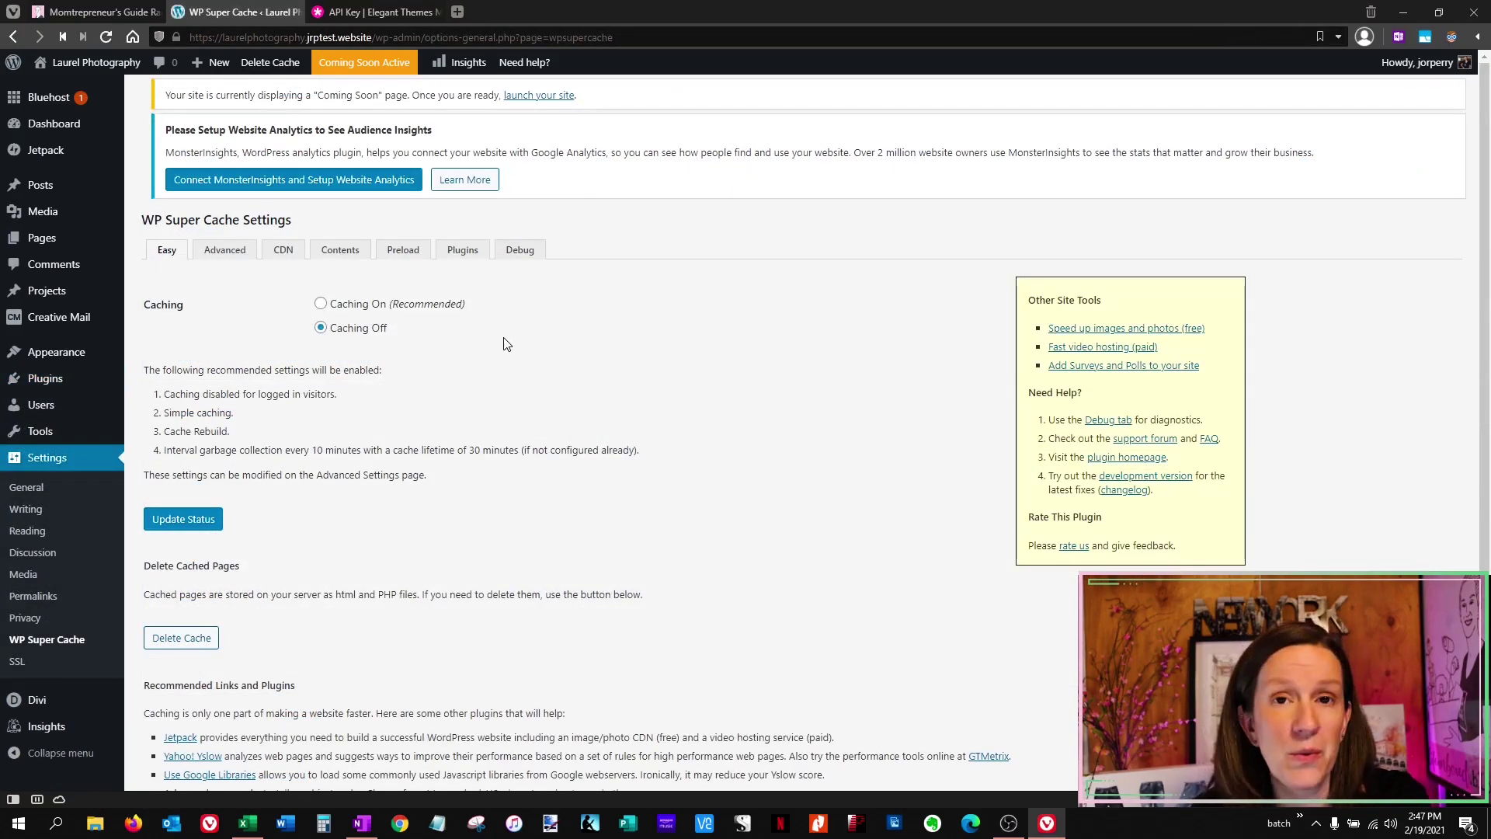
{"action": "left_click", "coordinate": [321, 306]}
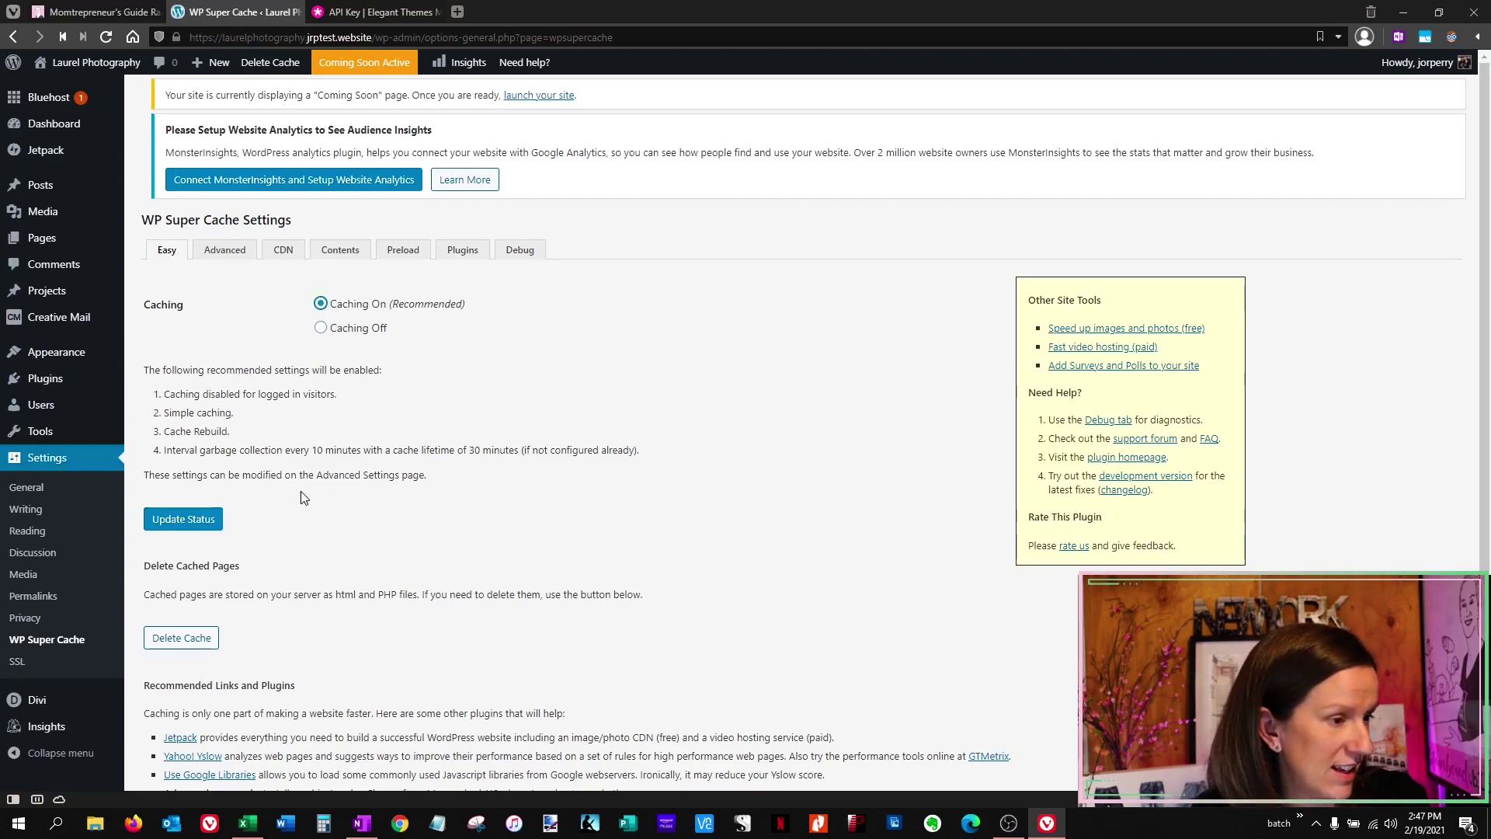
{"action": "scroll", "coordinate": [296, 498], "scroll_direction": "down", "scroll_amount": 1}
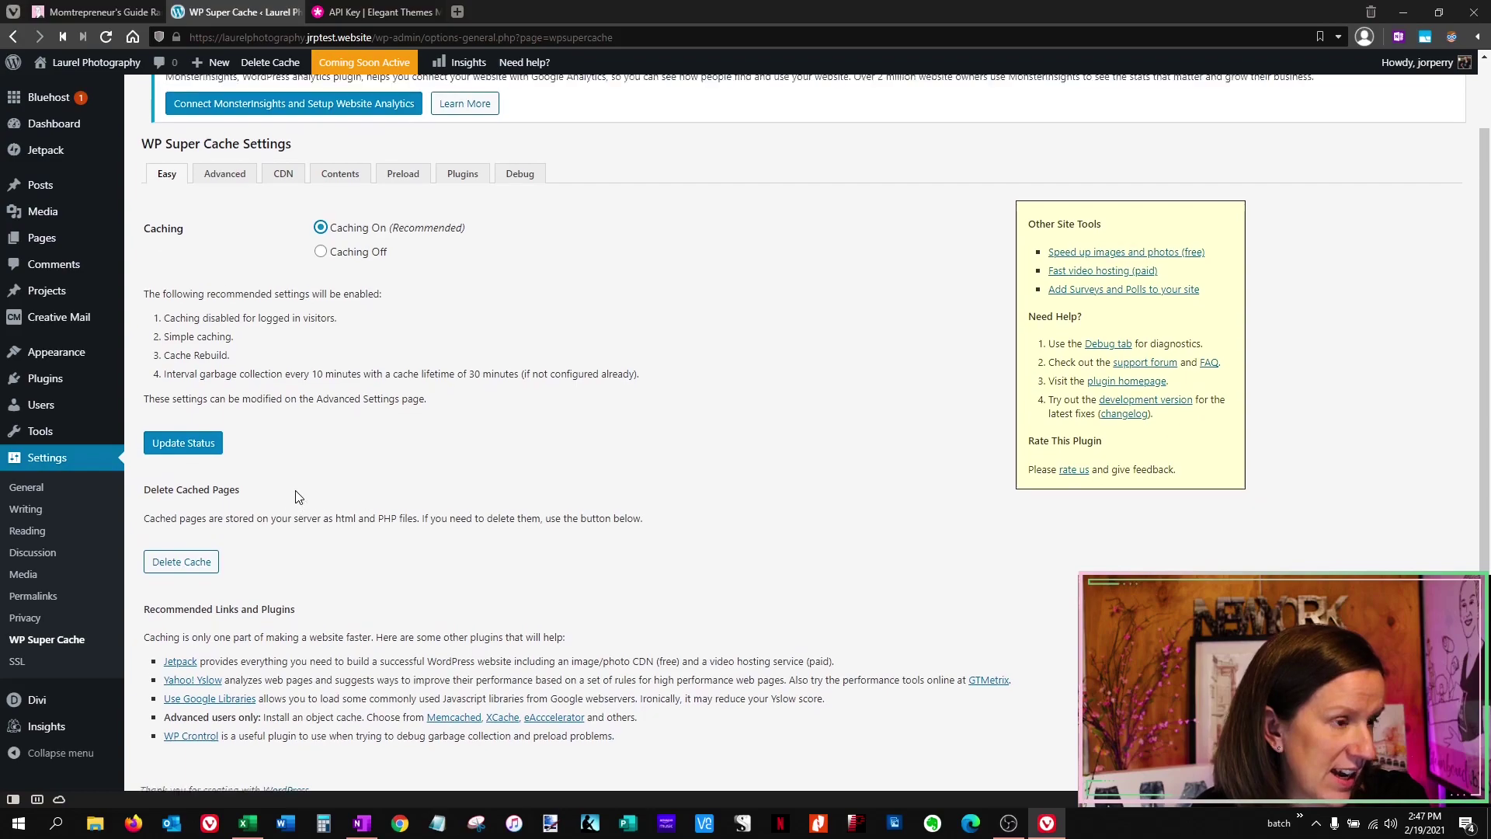
{"action": "scroll", "coordinate": [295, 497], "scroll_direction": "up", "scroll_amount": 1}
{"action": "left_click", "coordinate": [203, 519]}
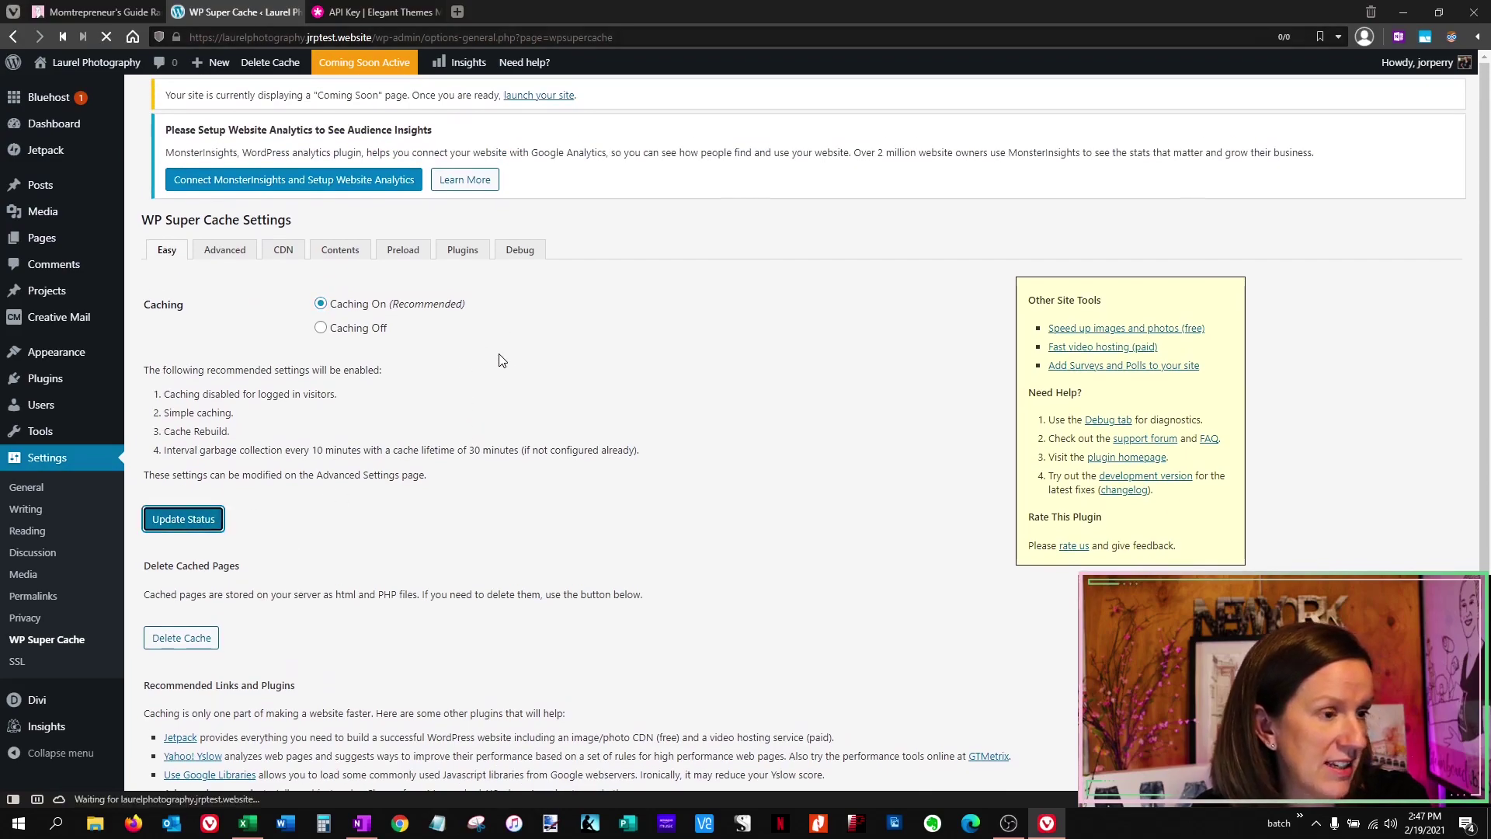
{"action": "scroll", "coordinate": [380, 409], "scroll_direction": "down", "scroll_amount": 4}
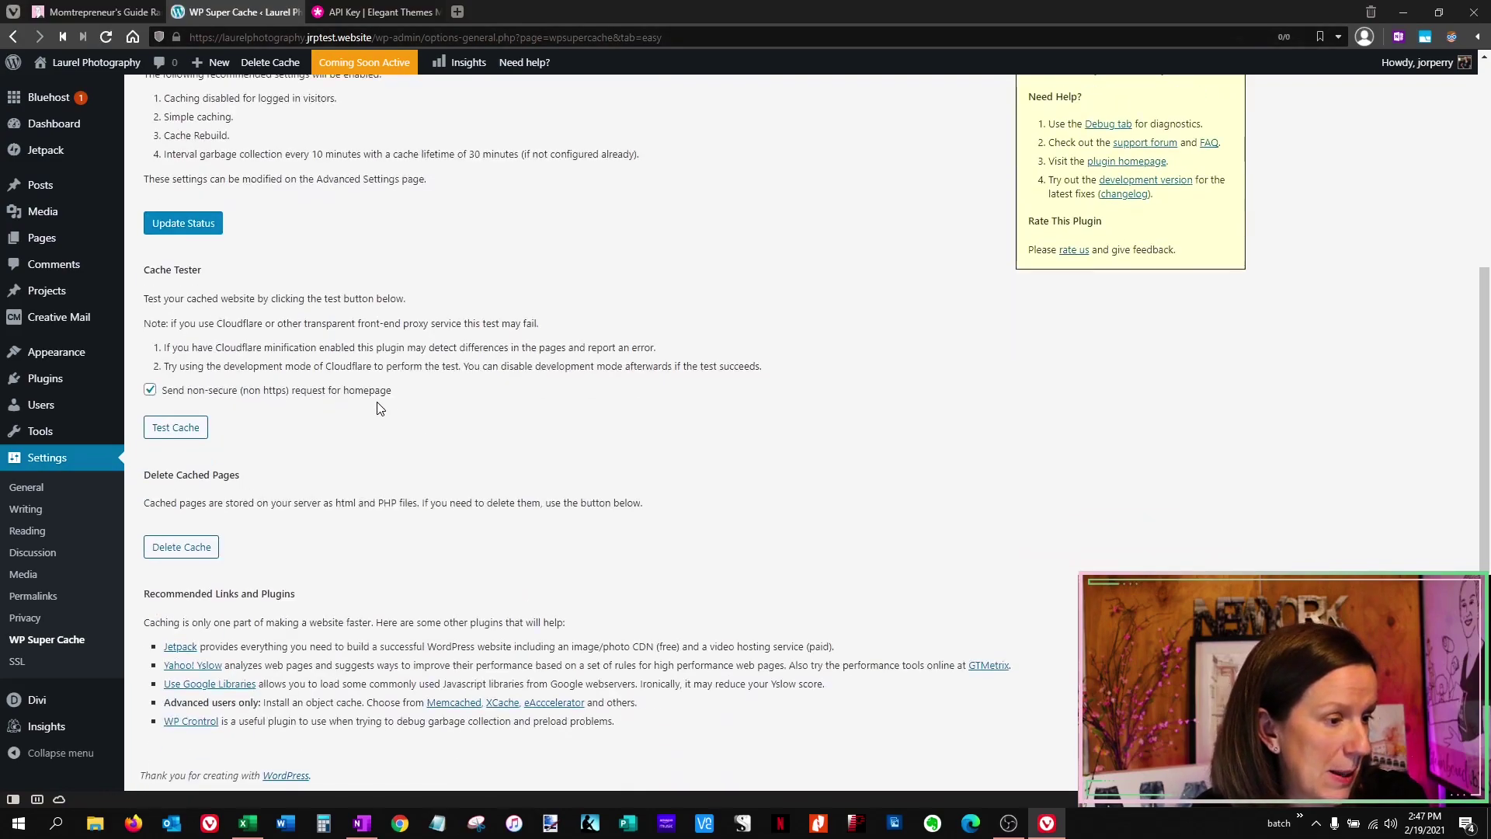
{"action": "scroll", "coordinate": [381, 404], "scroll_direction": "up", "scroll_amount": 4}
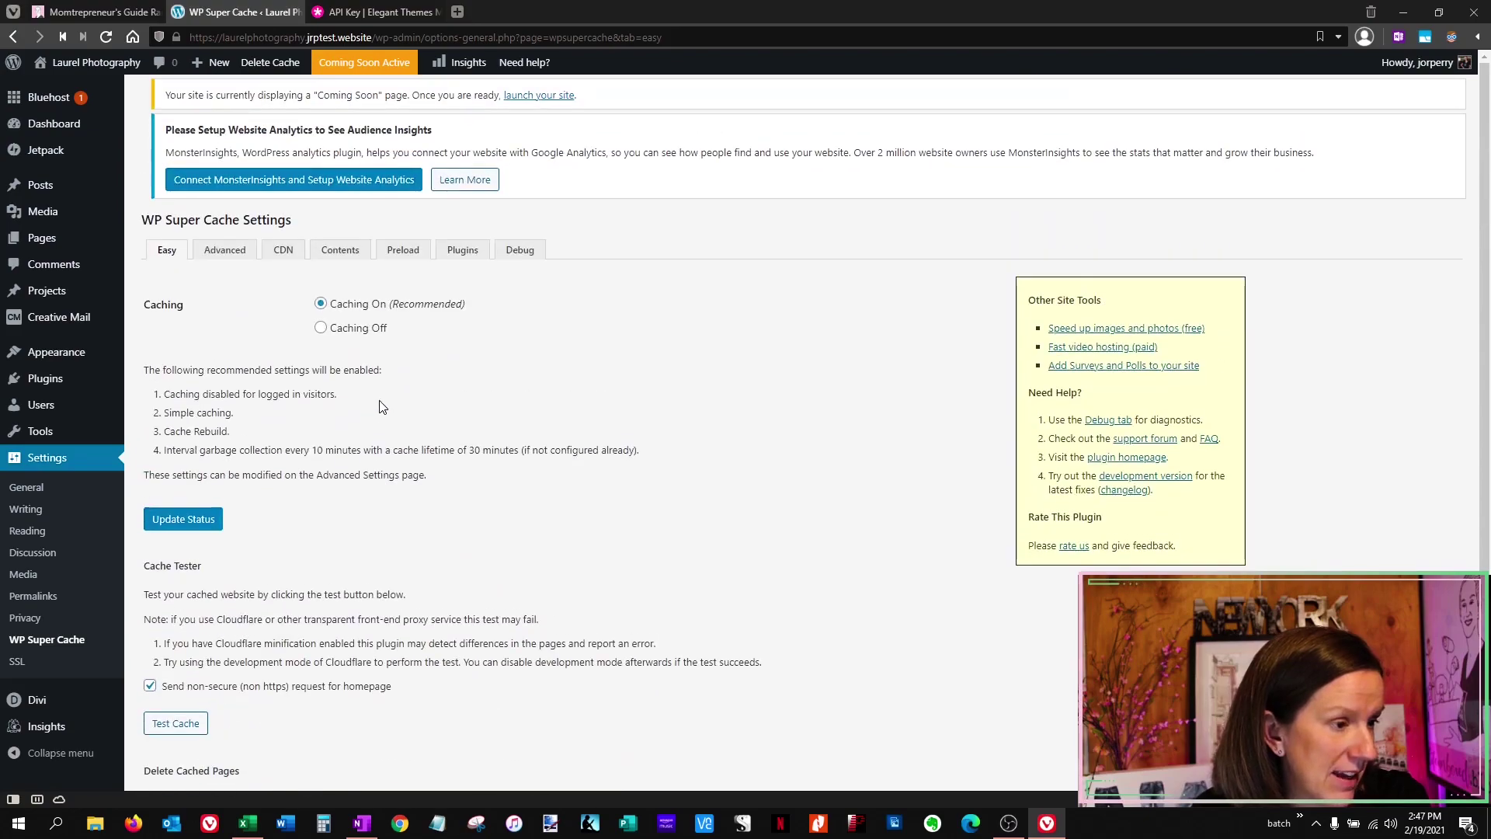
{"action": "left_click", "coordinate": [228, 253]}
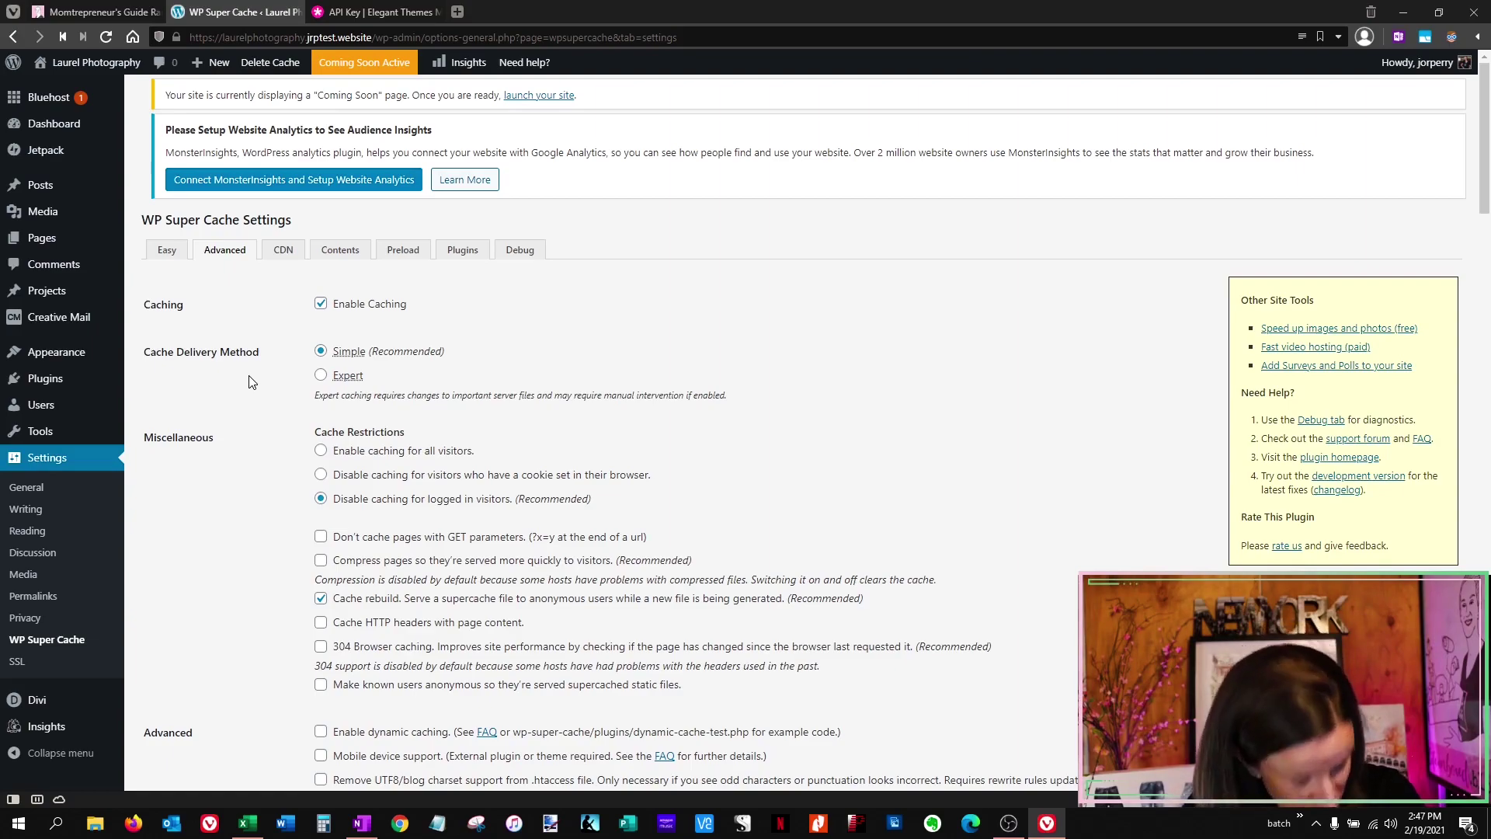
Search the available plugins for "wps hide login" and install WPS Hide Login.
{"action": "left_click", "coordinate": [63, 386]}
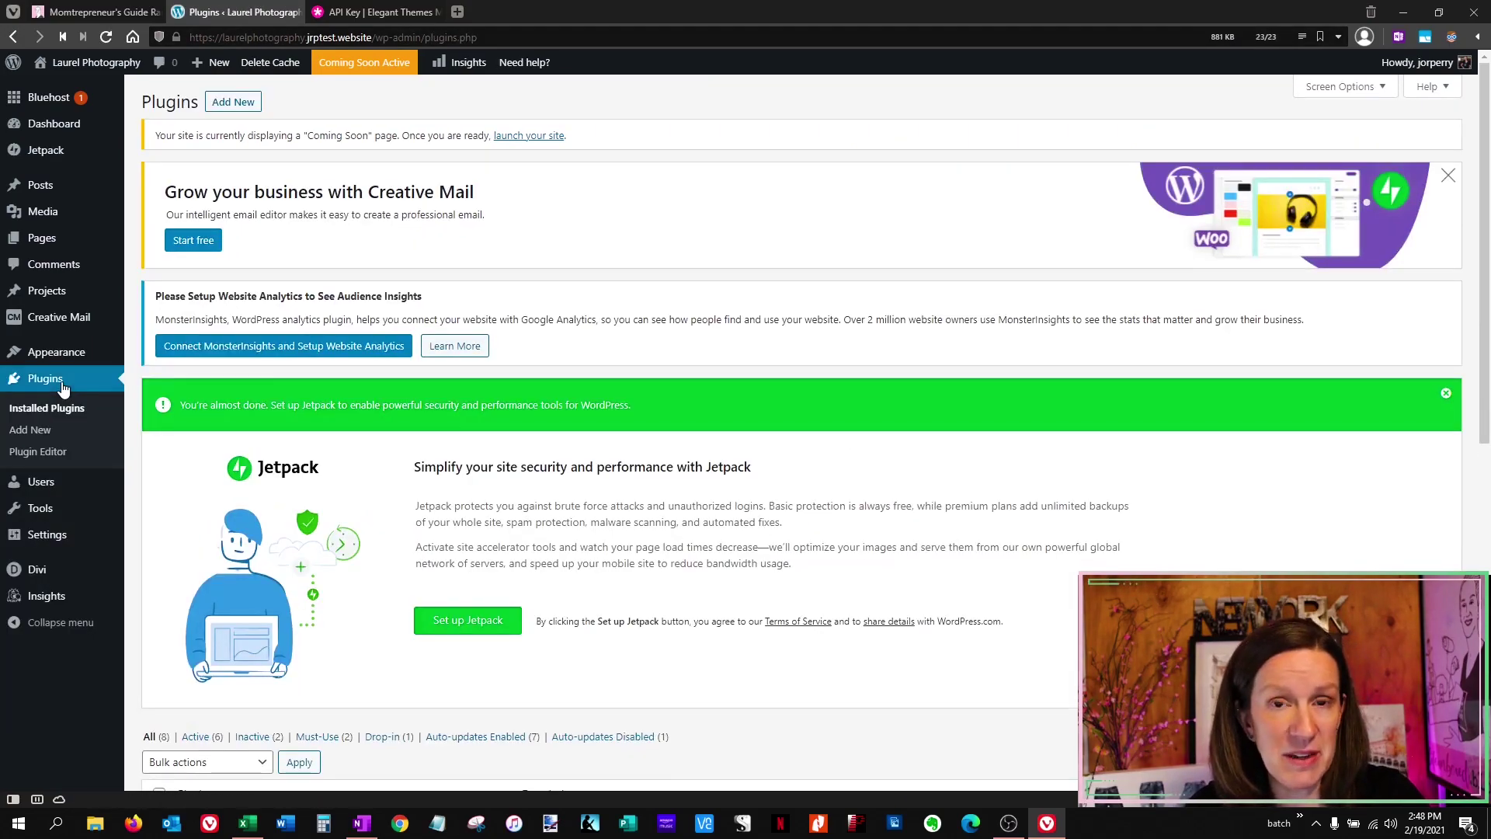
{"action": "left_click", "coordinate": [232, 103]}
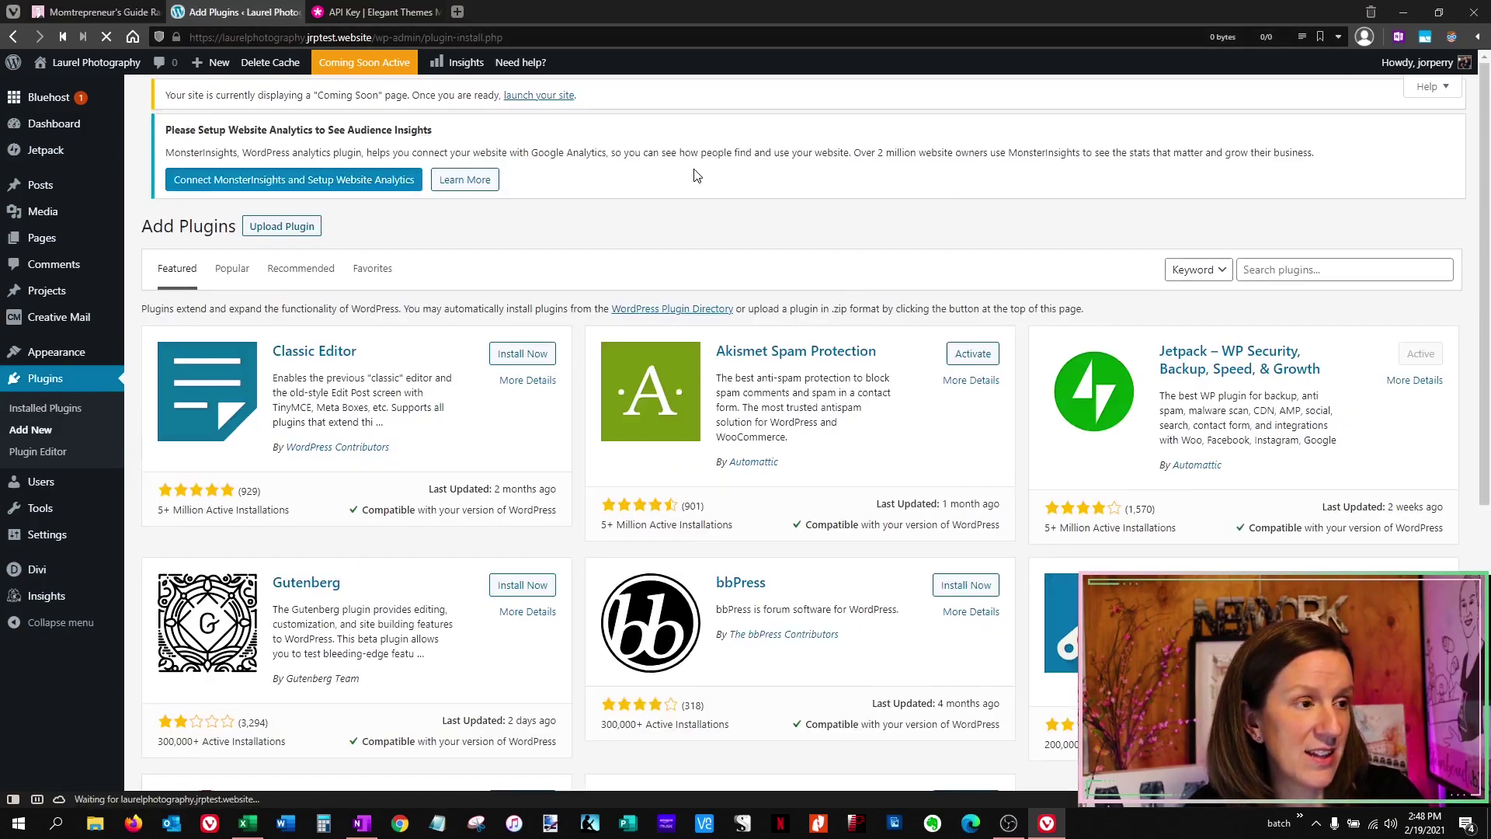
{"action": "left_click", "coordinate": [1294, 281]}
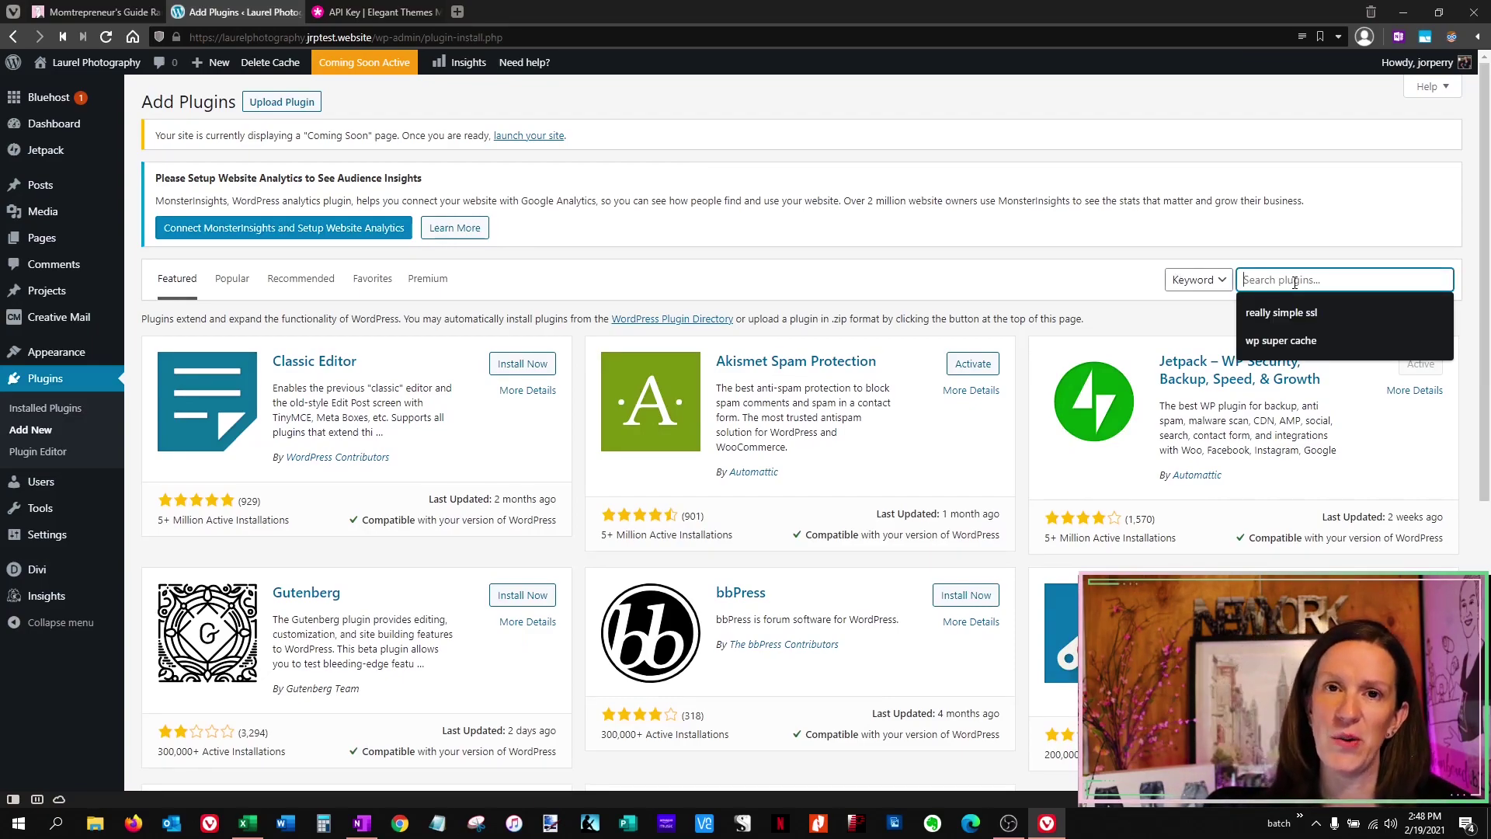
{"action": "type", "text": "wps hide login"}
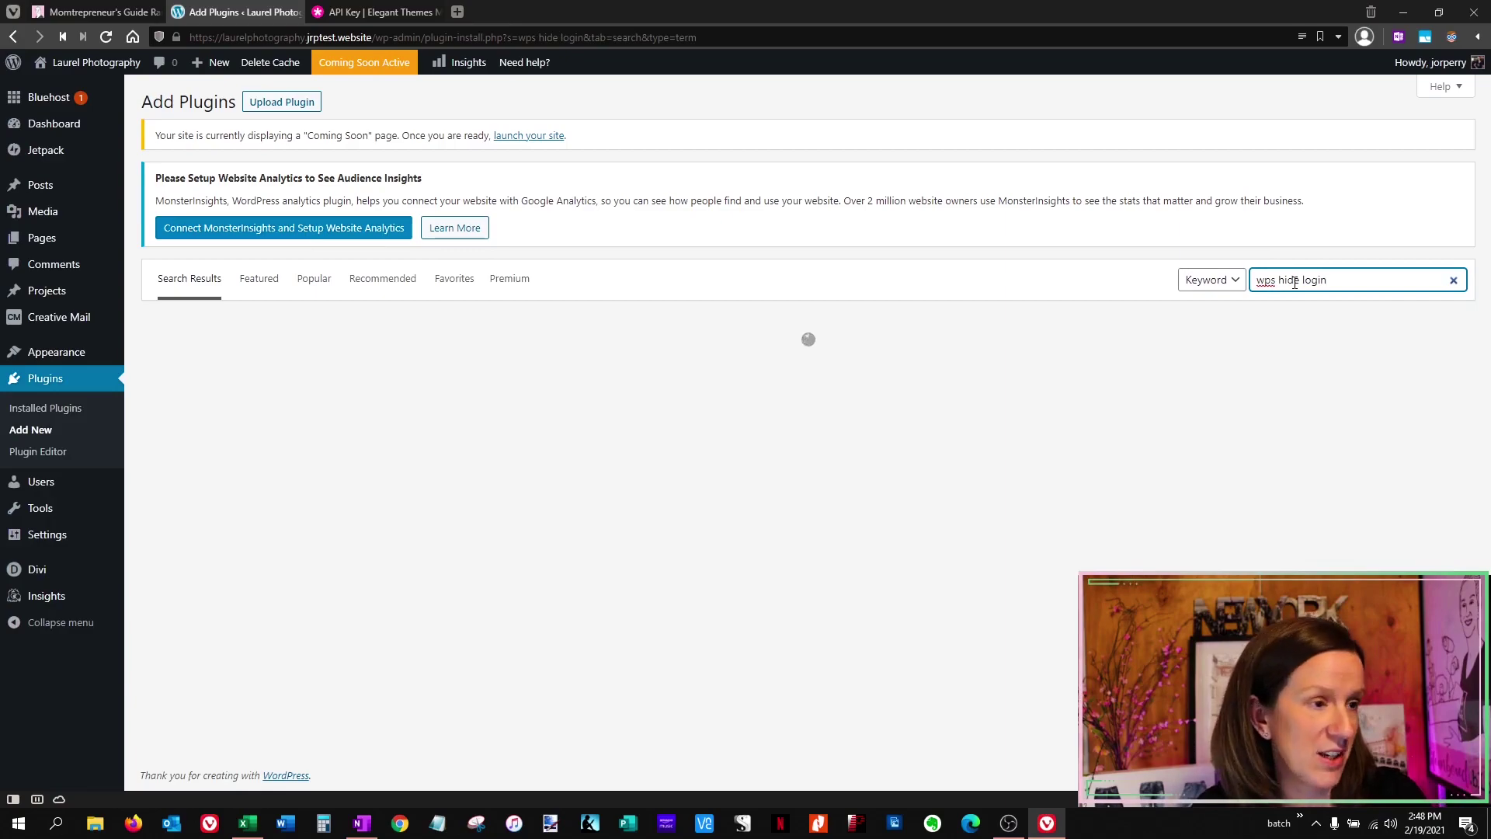
{"action": "left_click", "coordinate": [528, 368]}
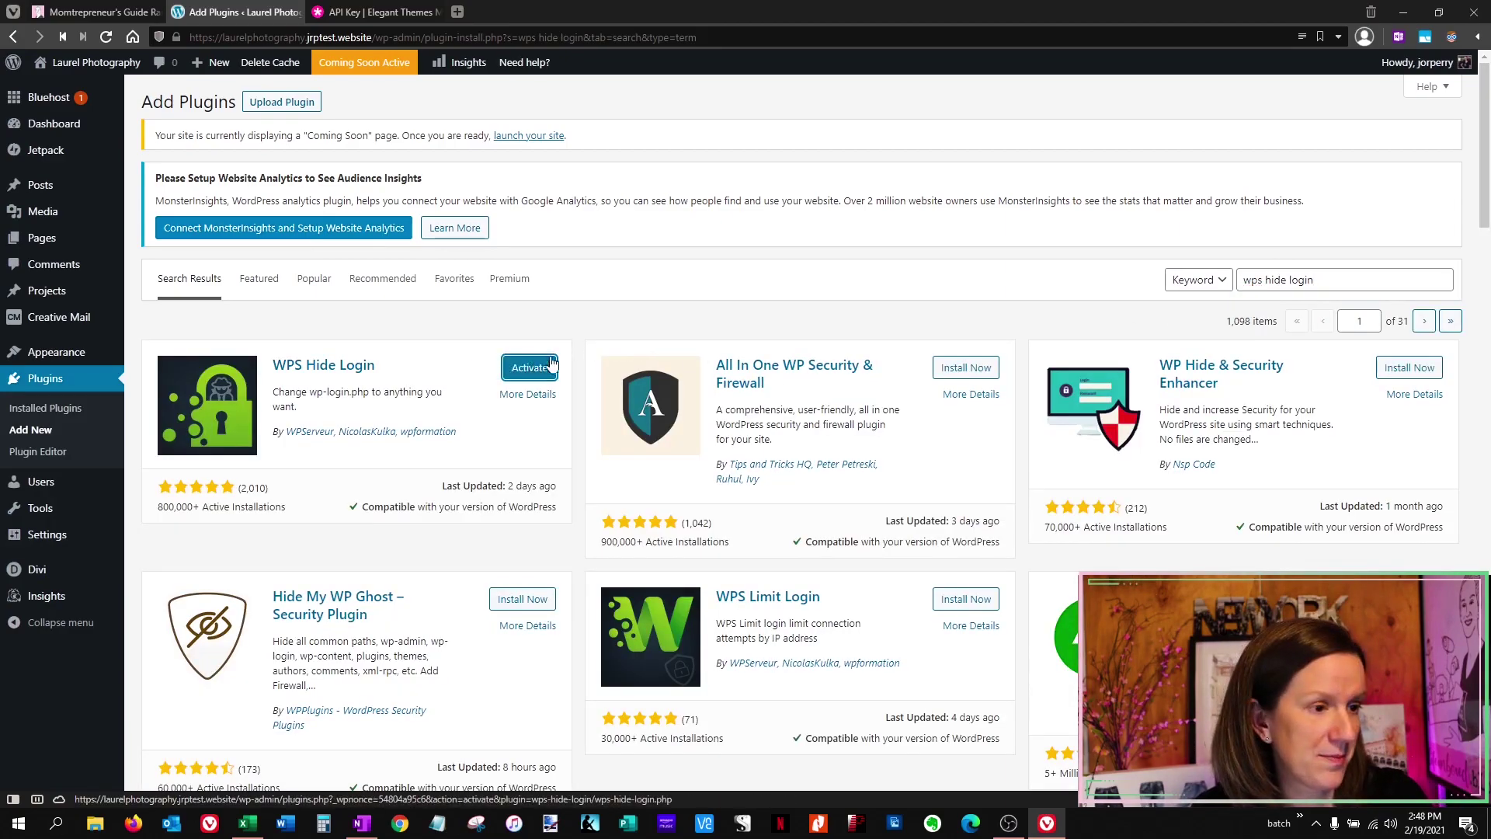
Activate WPS Hide Login, open its settings, and select the current login URL slug without changing it.
{"action": "left_click", "coordinate": [539, 372]}
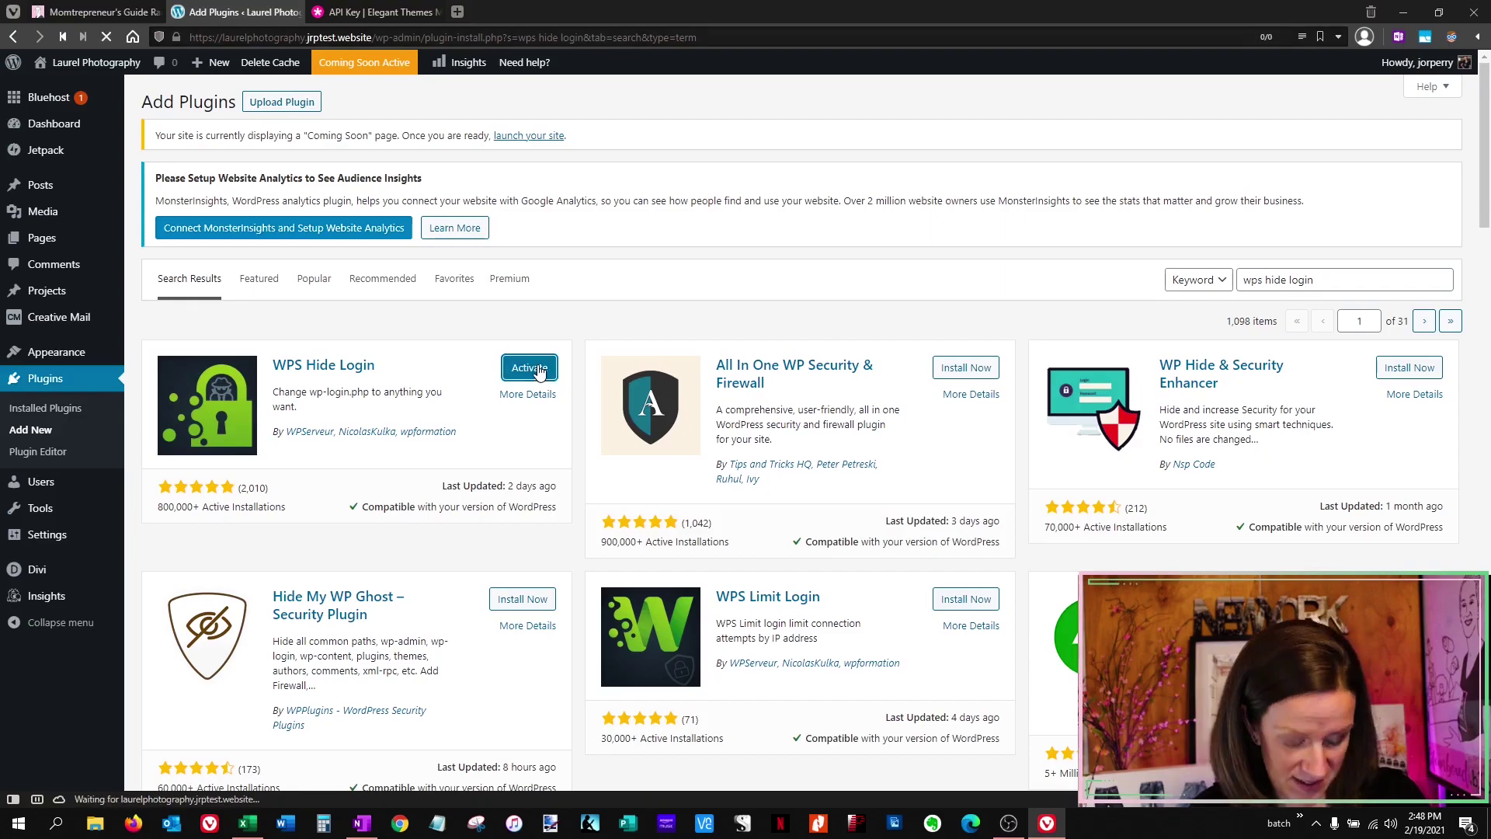
{"action": "scroll", "coordinate": [547, 401], "scroll_direction": "down", "scroll_amount": 10}
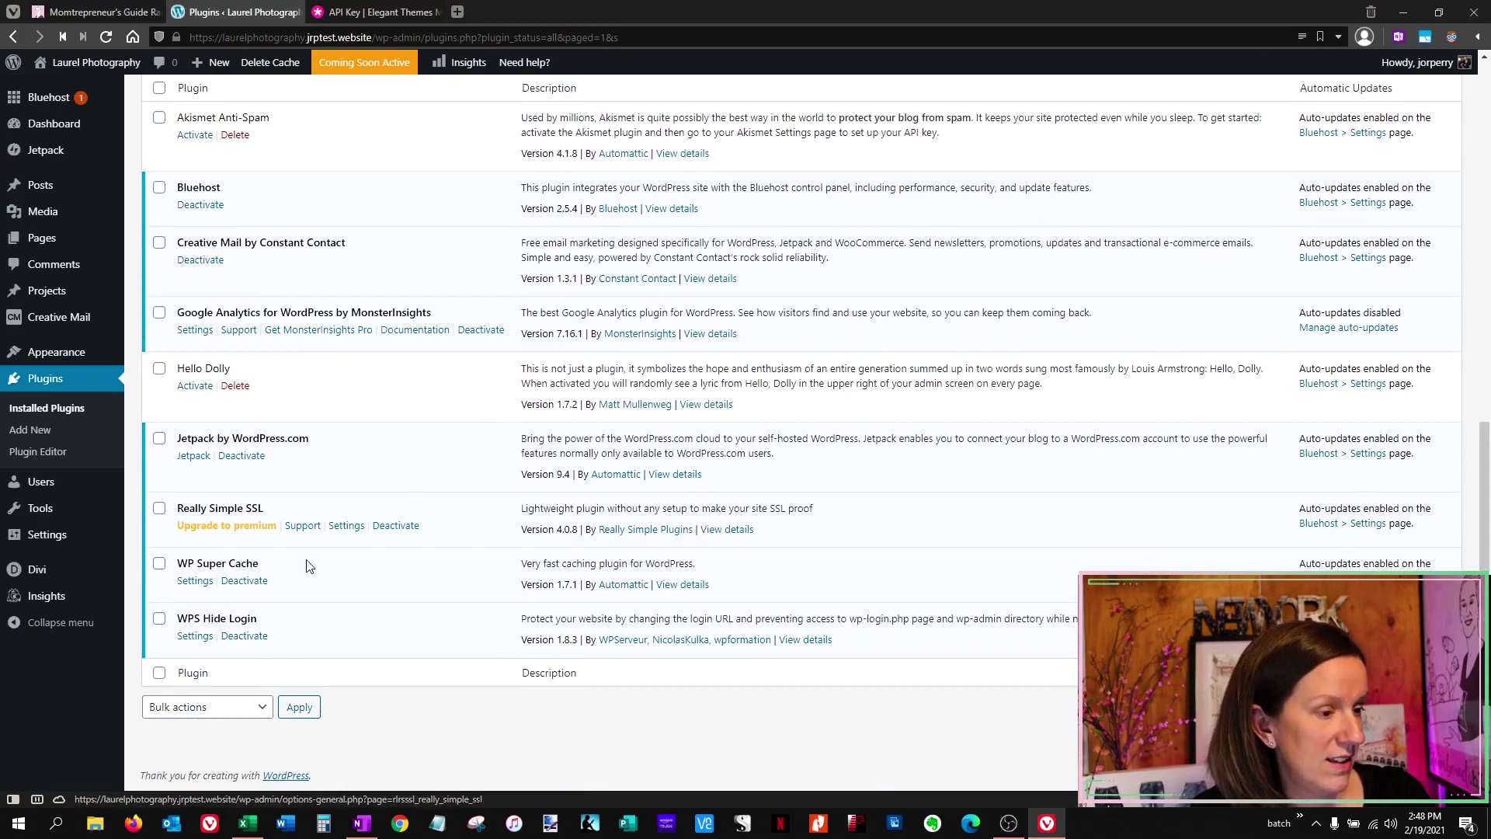
{"action": "left_click", "coordinate": [194, 637]}
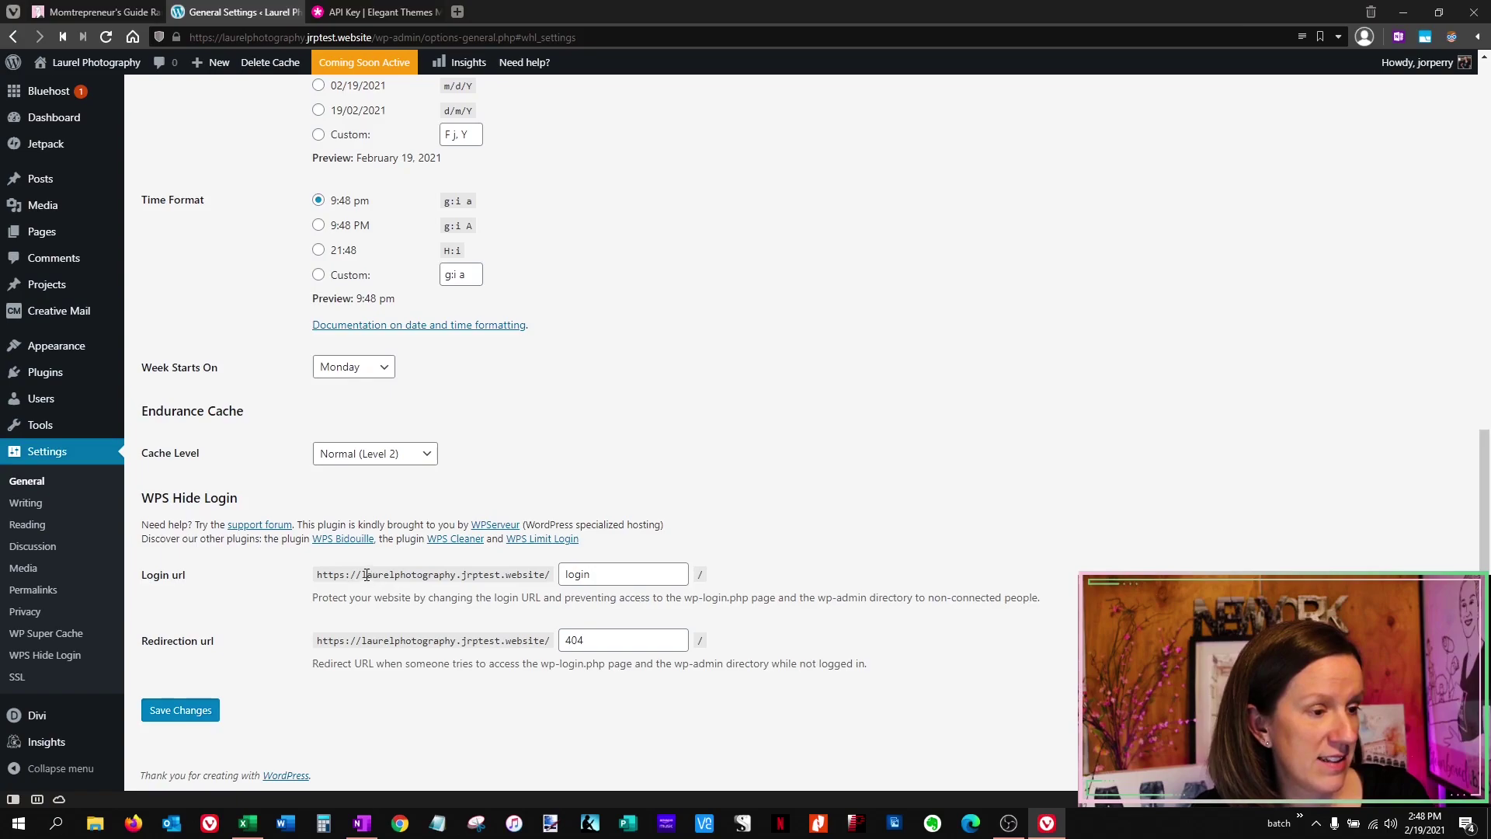
{"action": "left_click_drag", "start_coordinate": [366, 575], "coordinate": [564, 574]}
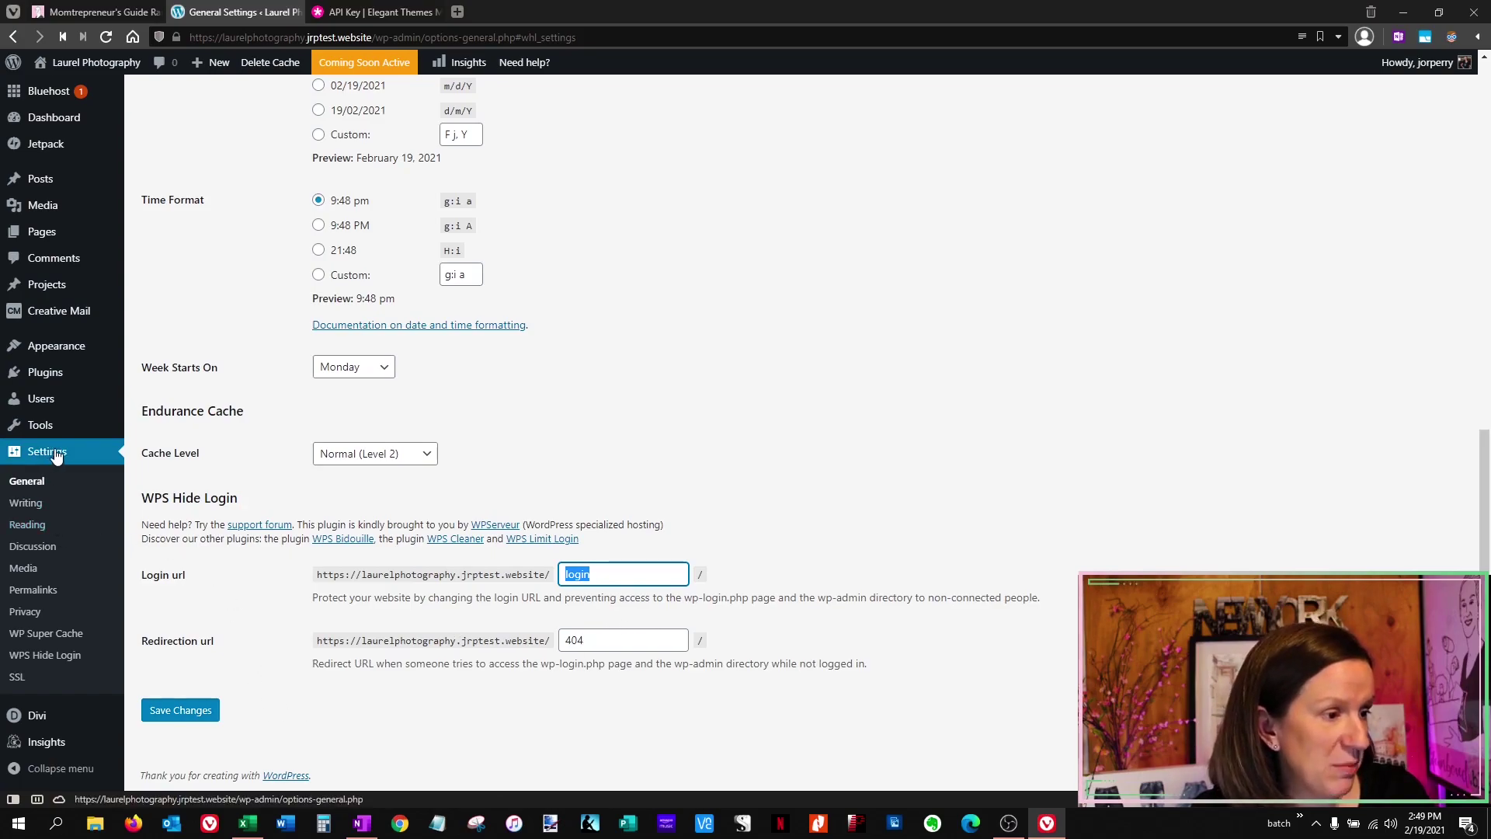
Find the Smush image optimization plugin by searching the available plugins for "wp smush", then install and activate it.
{"action": "left_click", "coordinate": [48, 377]}
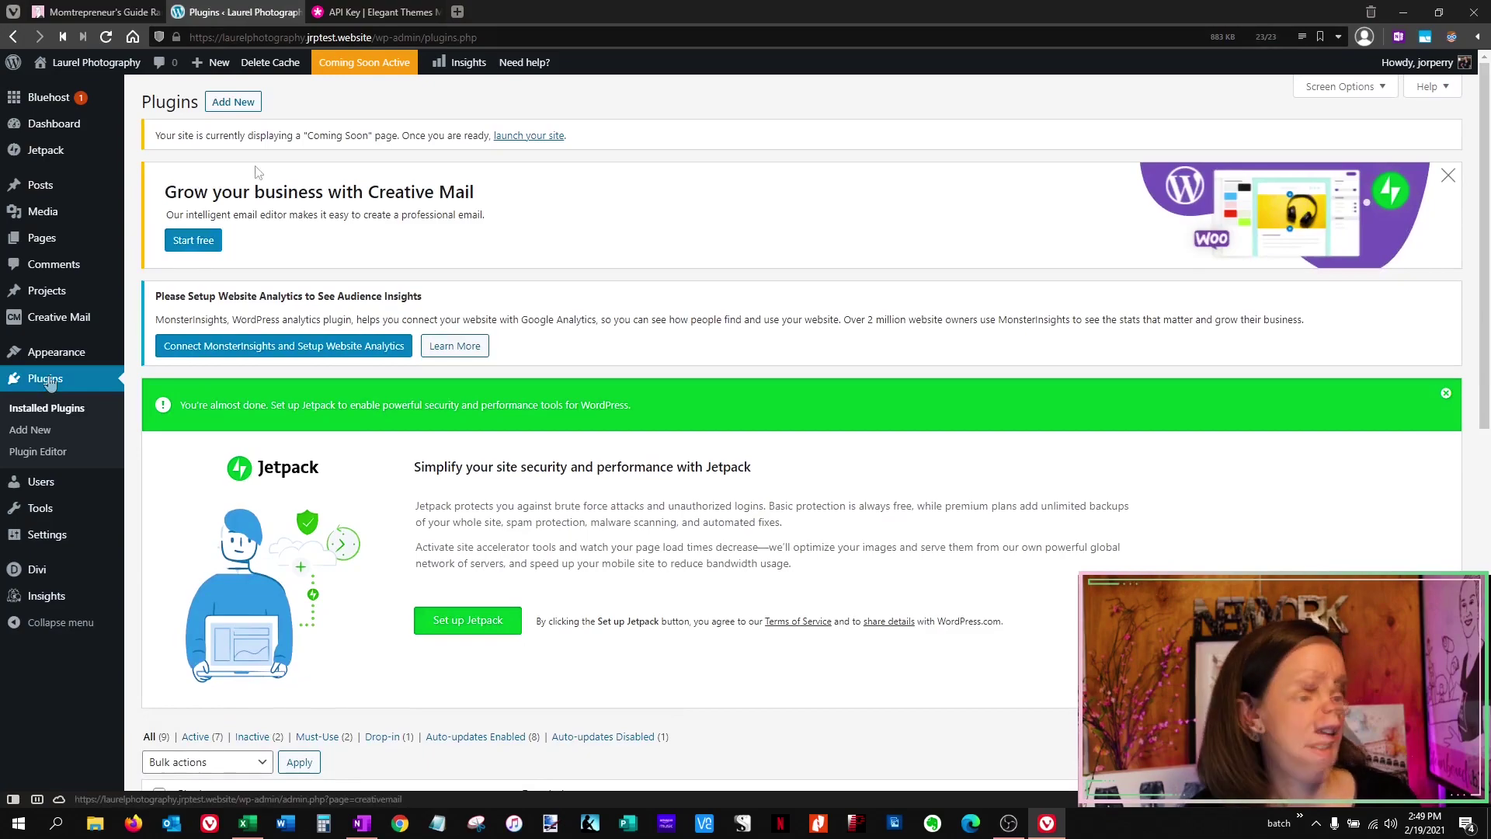
{"action": "left_click", "coordinate": [241, 103]}
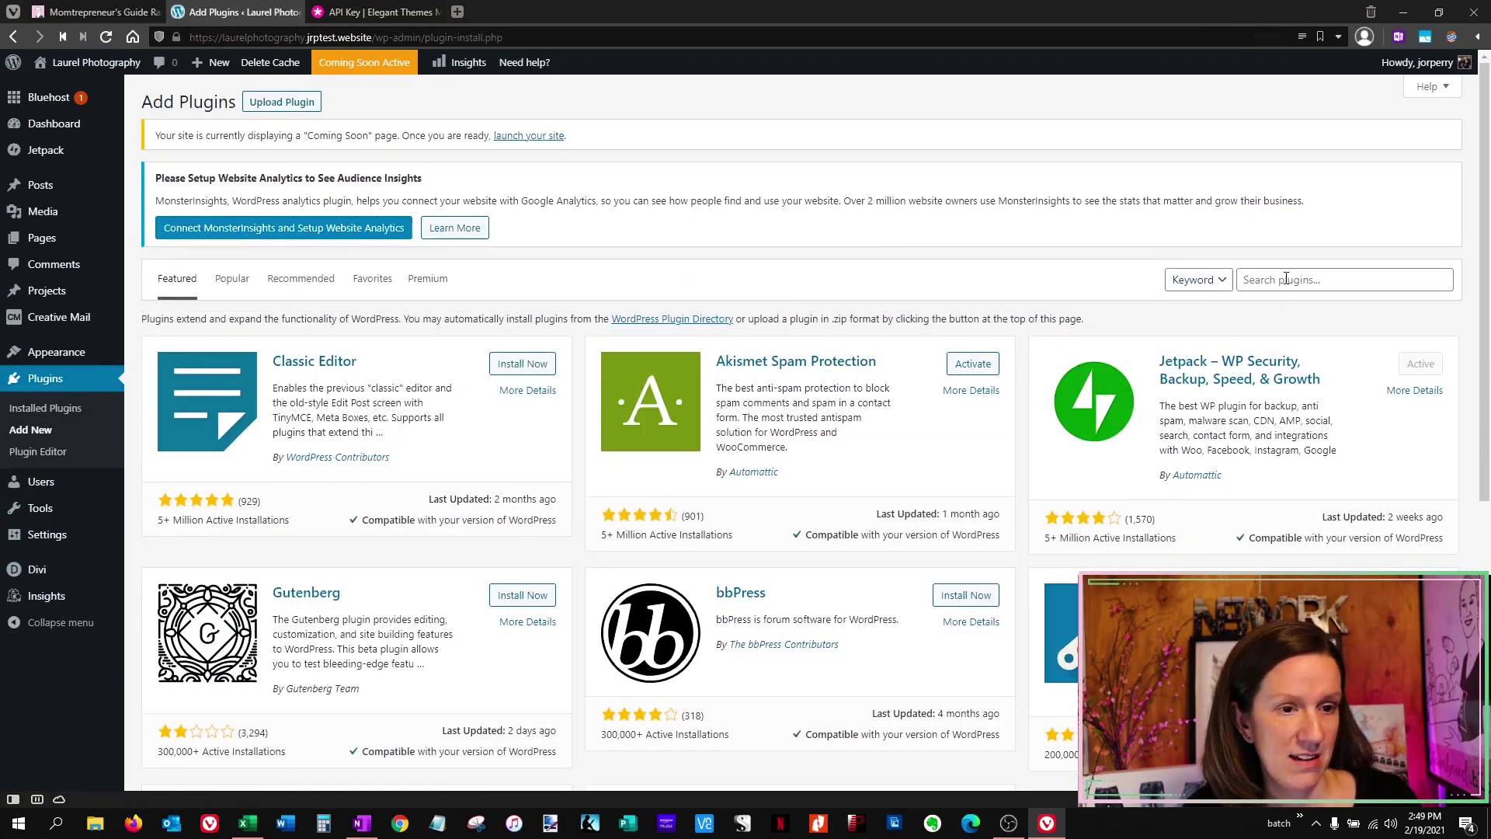
{"action": "left_click", "coordinate": [1287, 279]}
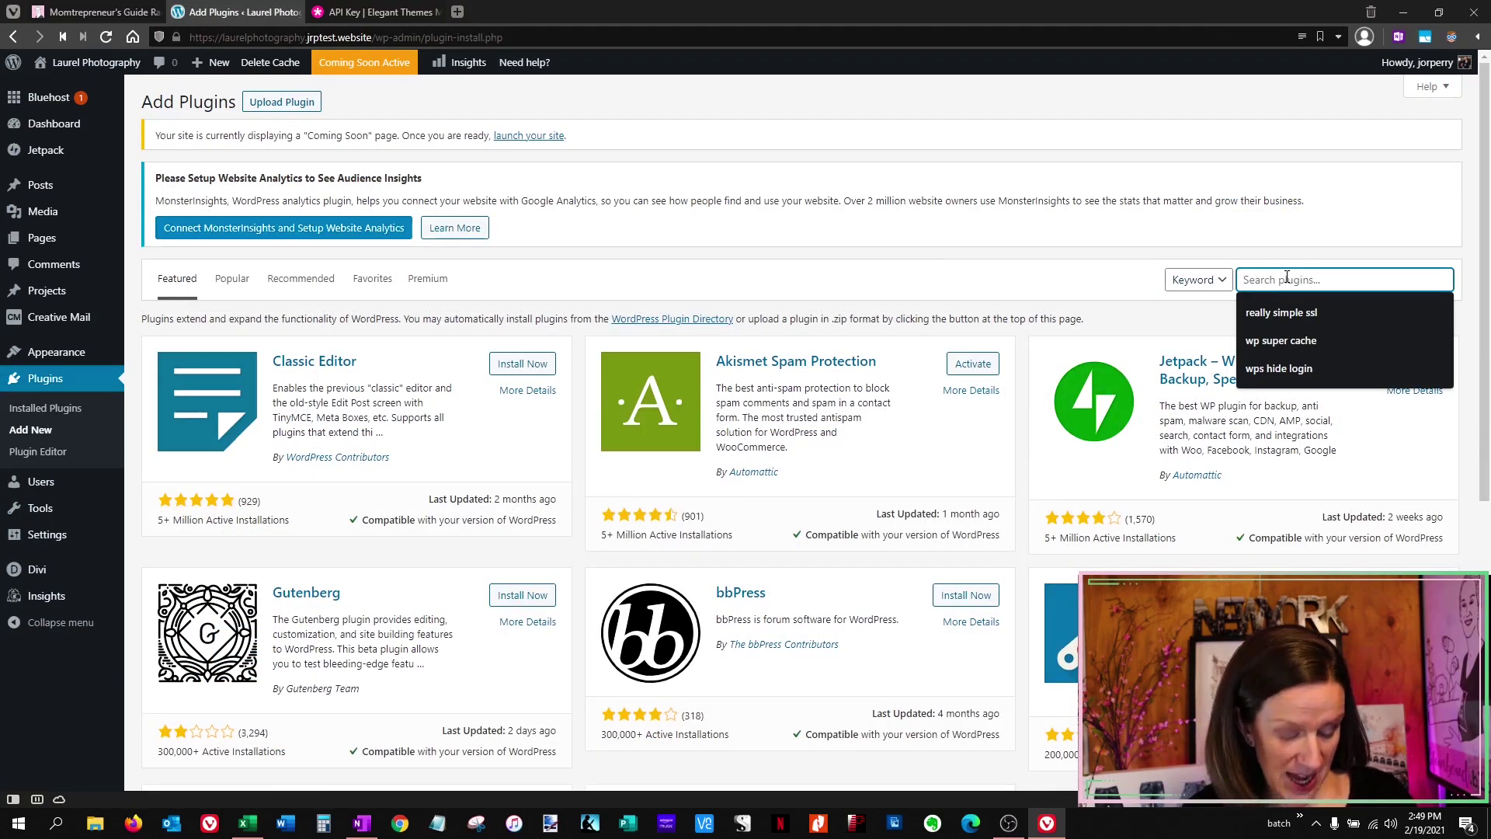
{"action": "type", "text": "wp s"}
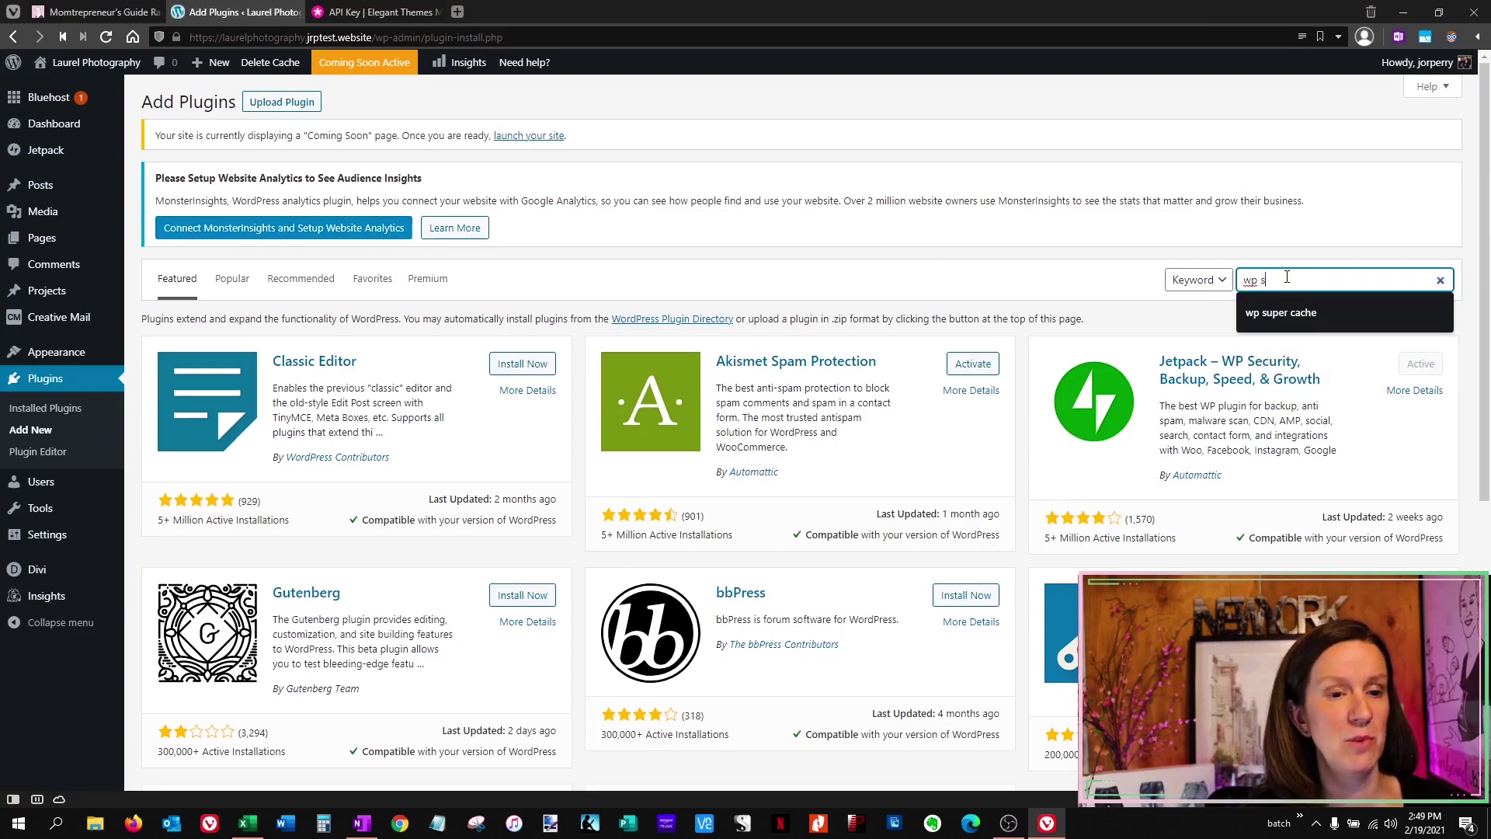
{"action": "type", "text": "mush"}
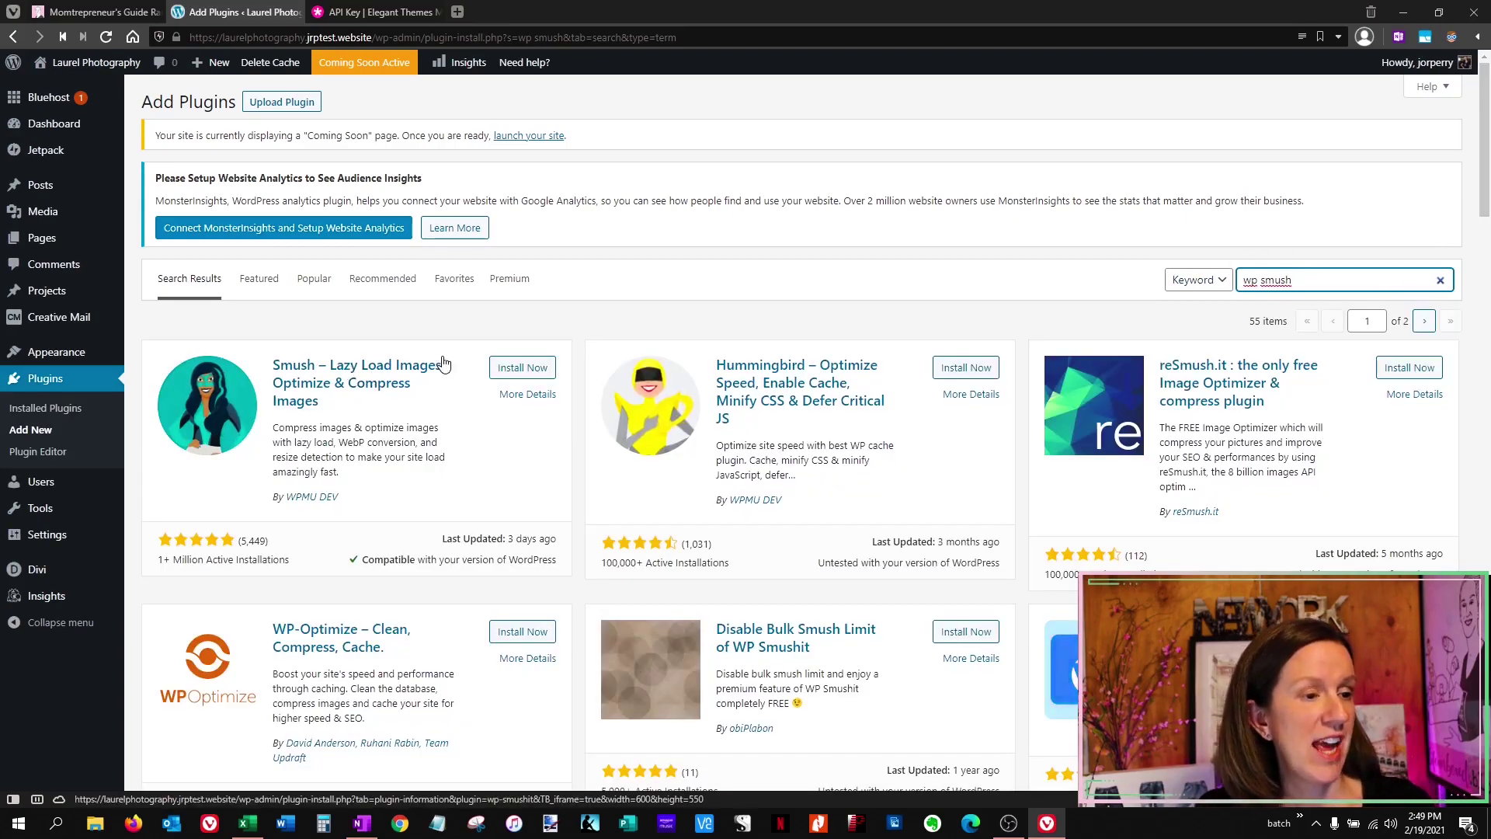
{"action": "left_click", "coordinate": [513, 371]}
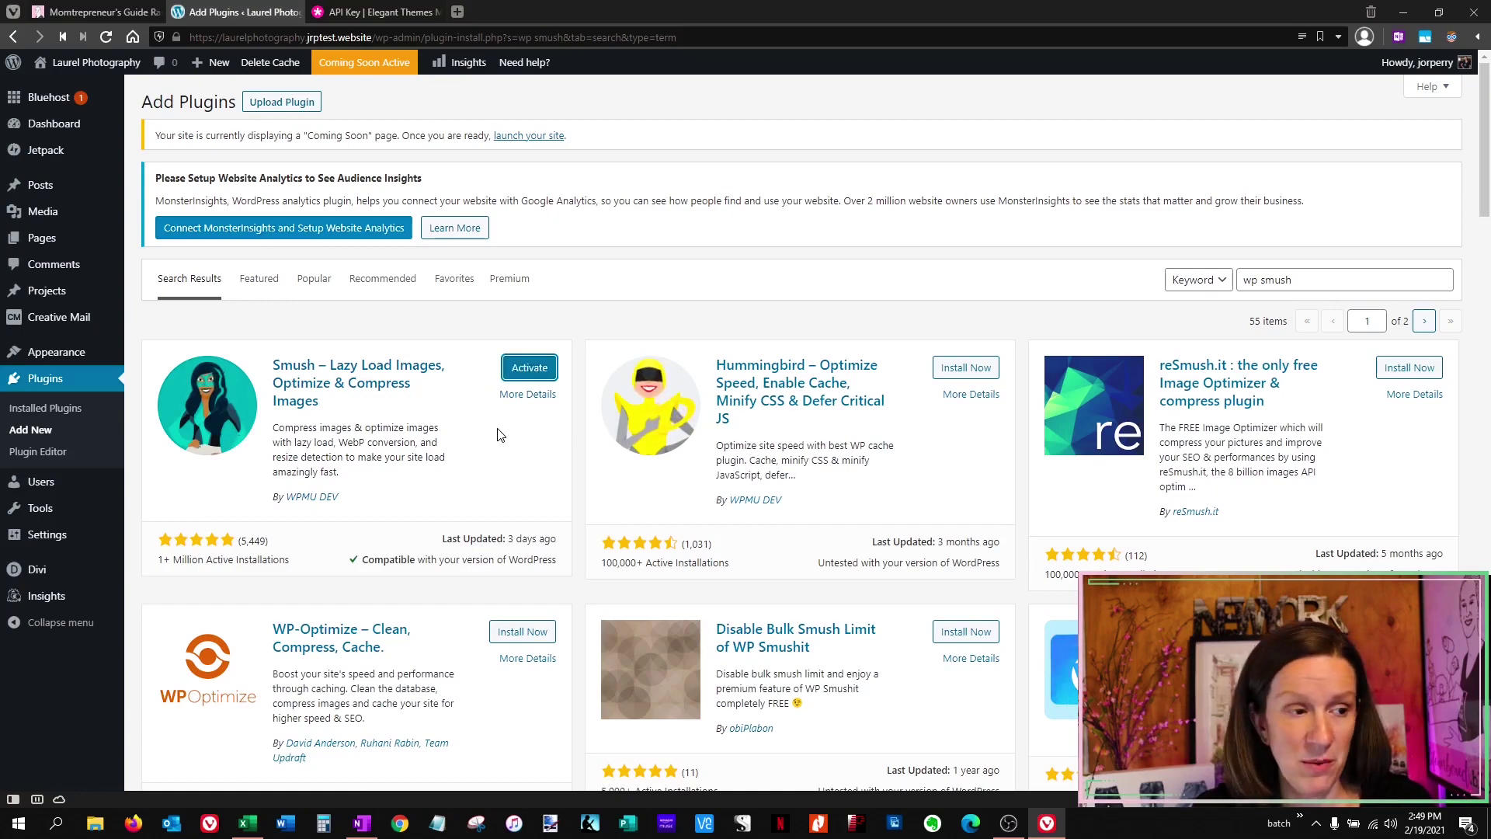
{"action": "left_click", "coordinate": [516, 373]}
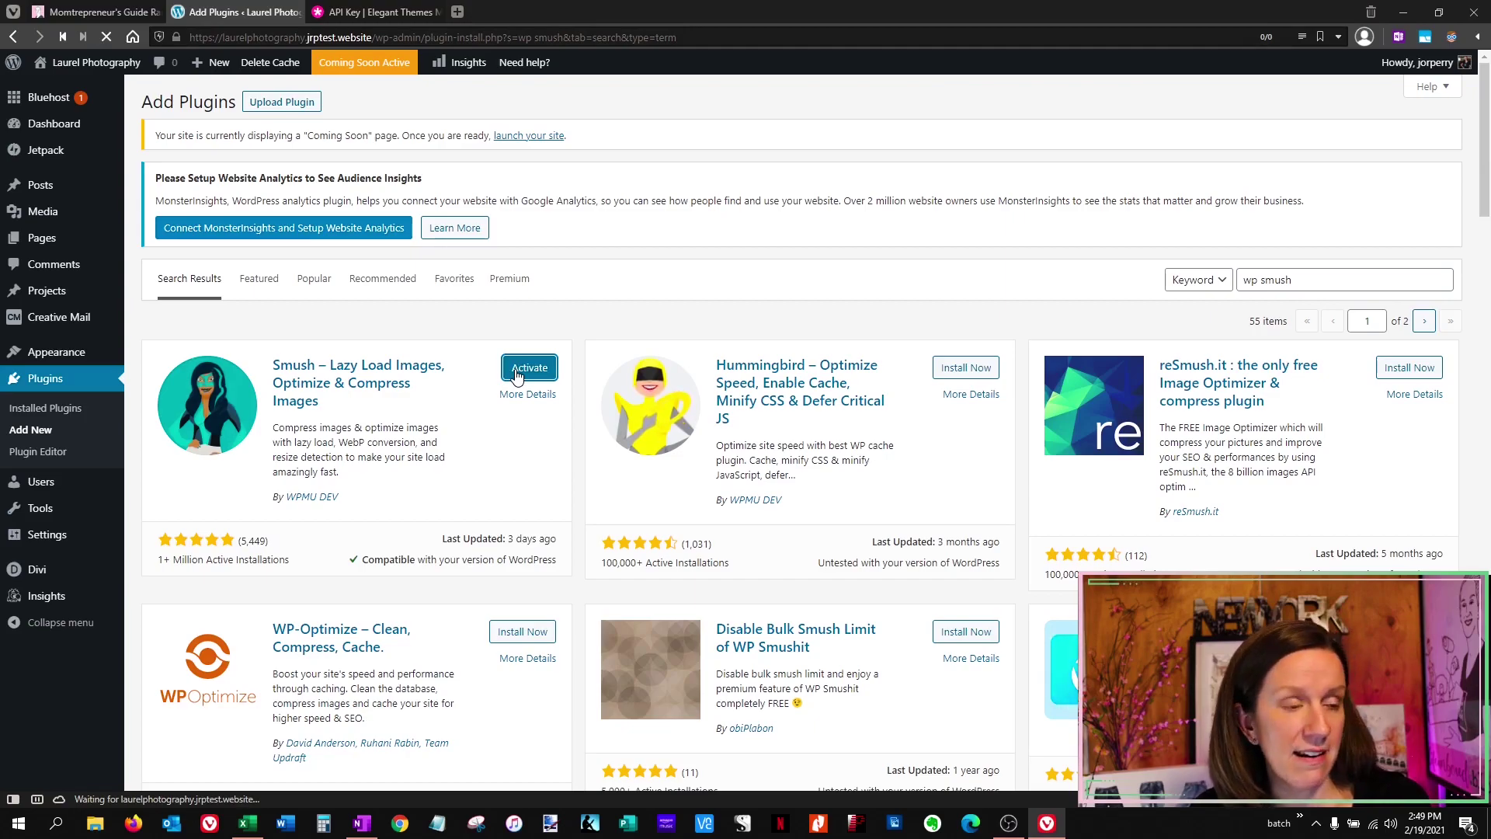
Open the settings of the Smush plugin from the list of installed plugins.
{"action": "scroll", "coordinate": [415, 434], "scroll_direction": "down", "scroll_amount": 8}
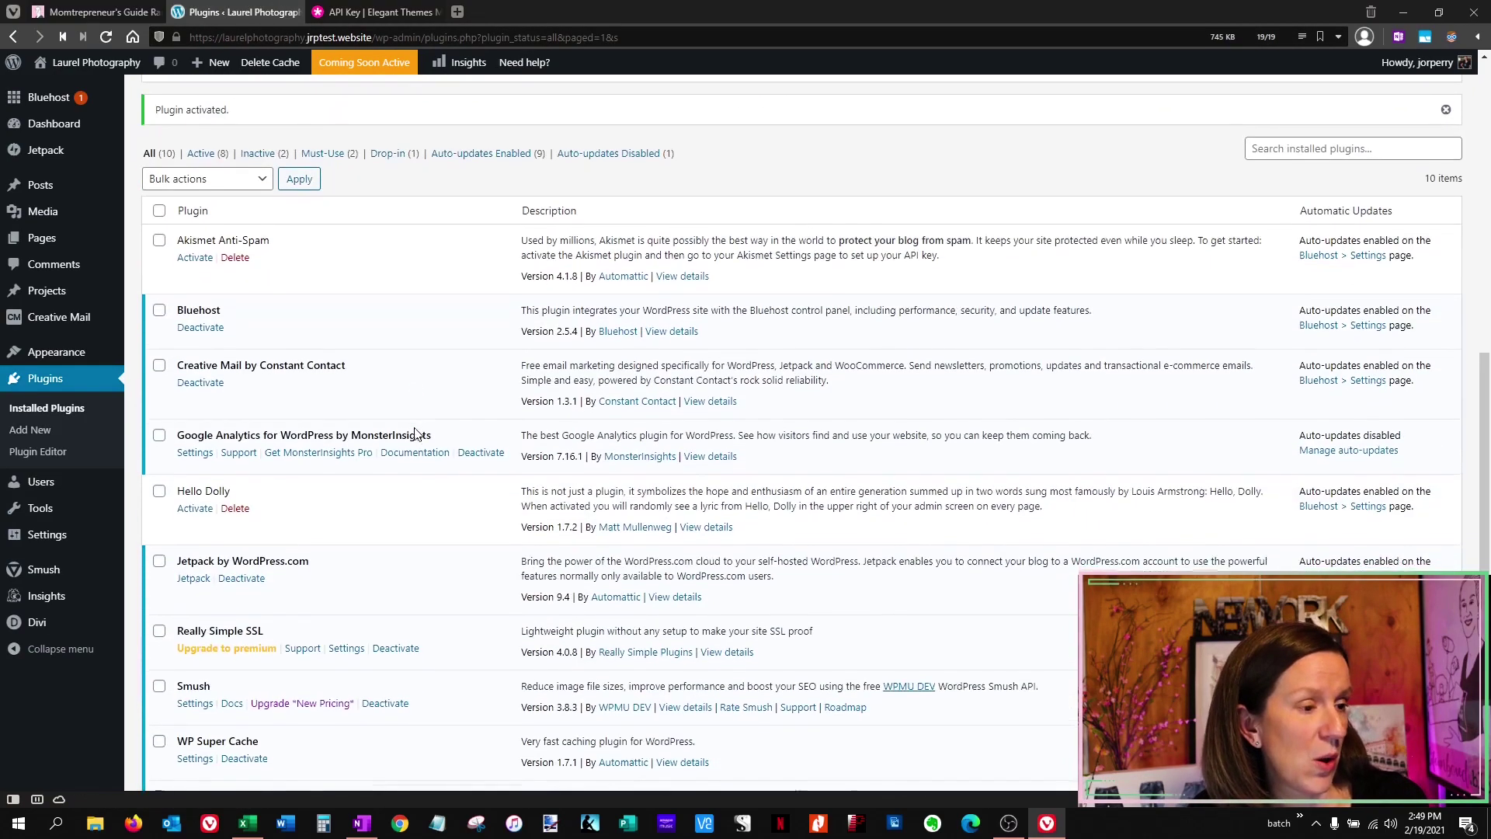
{"action": "scroll", "coordinate": [415, 434], "scroll_direction": "down", "scroll_amount": 3}
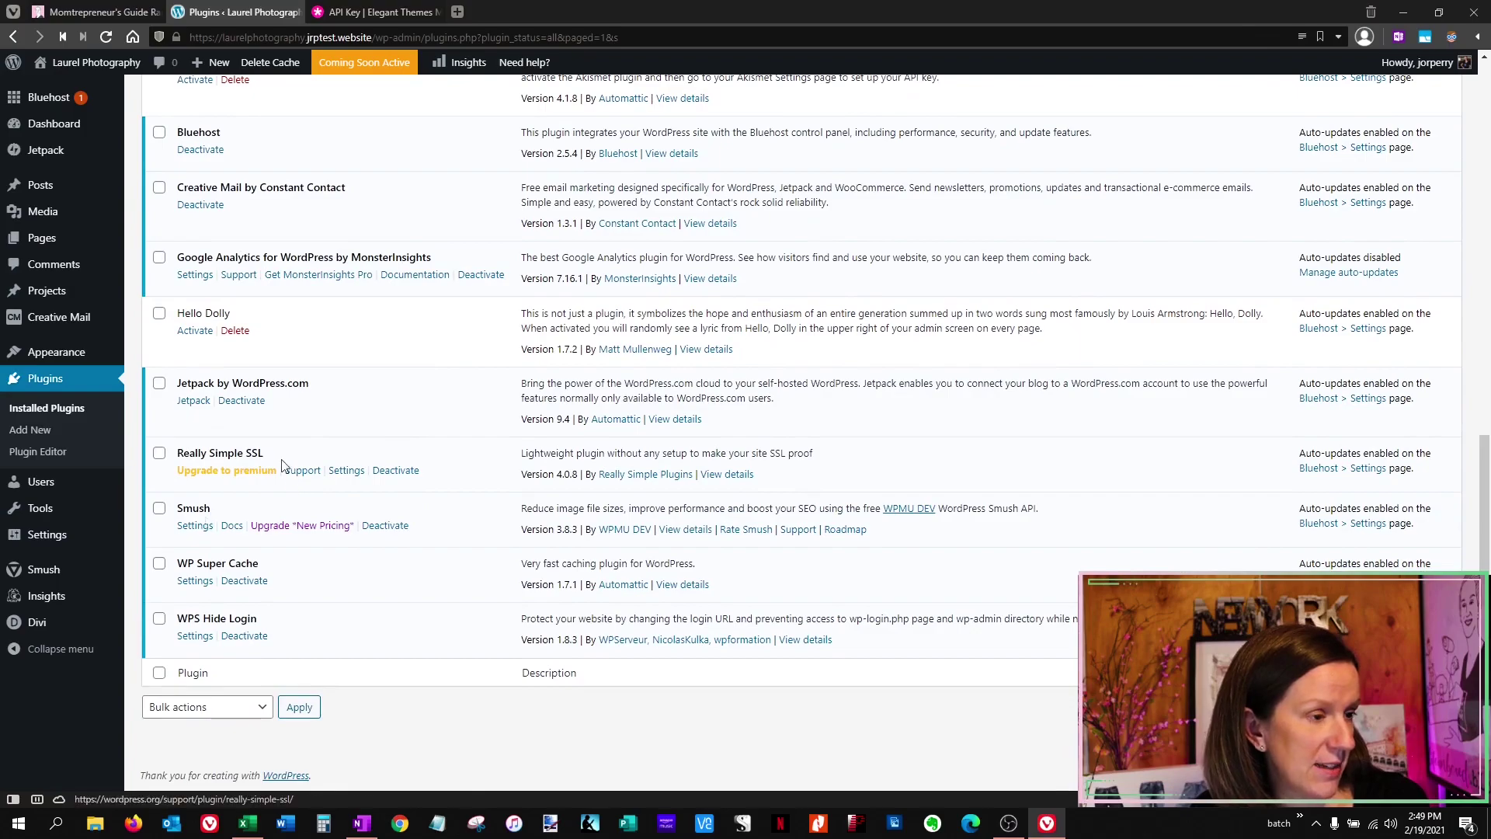
{"action": "left_click", "coordinate": [195, 527]}
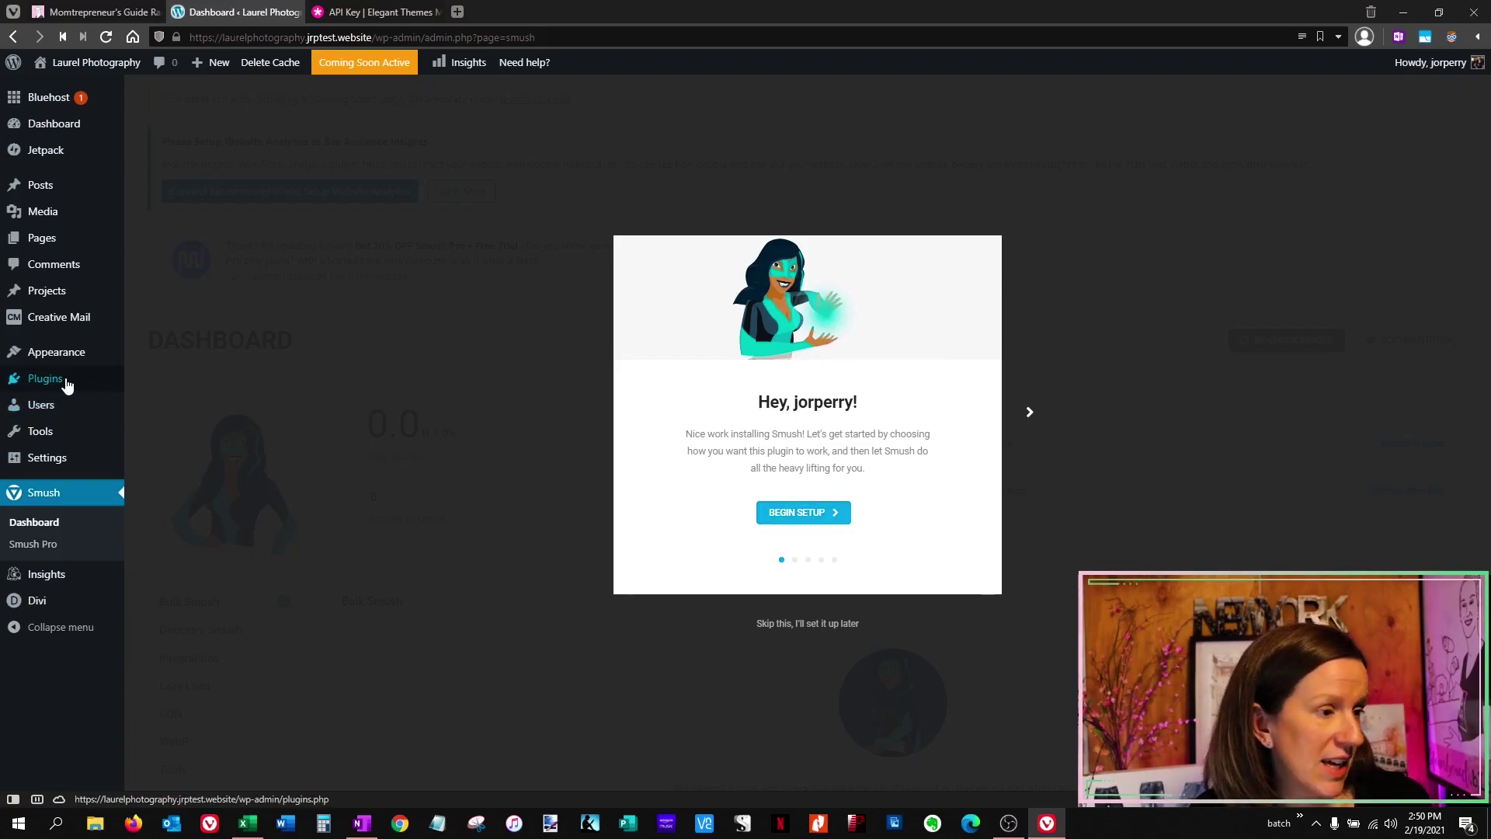
Leave the Smush setup, search the available plugins for "yoast", and install and activate Yoast SEO.
{"action": "left_click", "coordinate": [153, 397]}
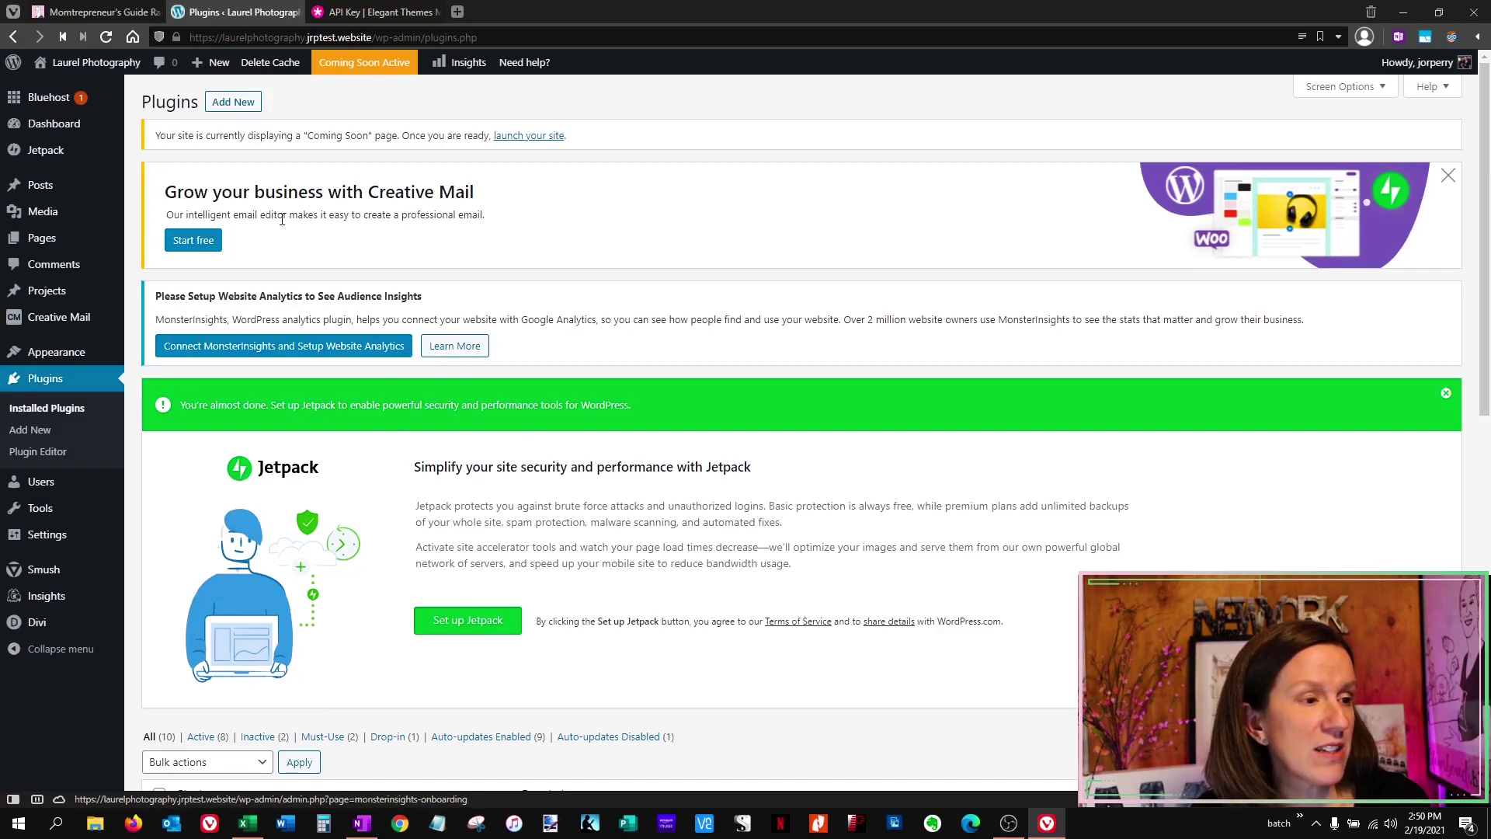
{"action": "left_click", "coordinate": [244, 108]}
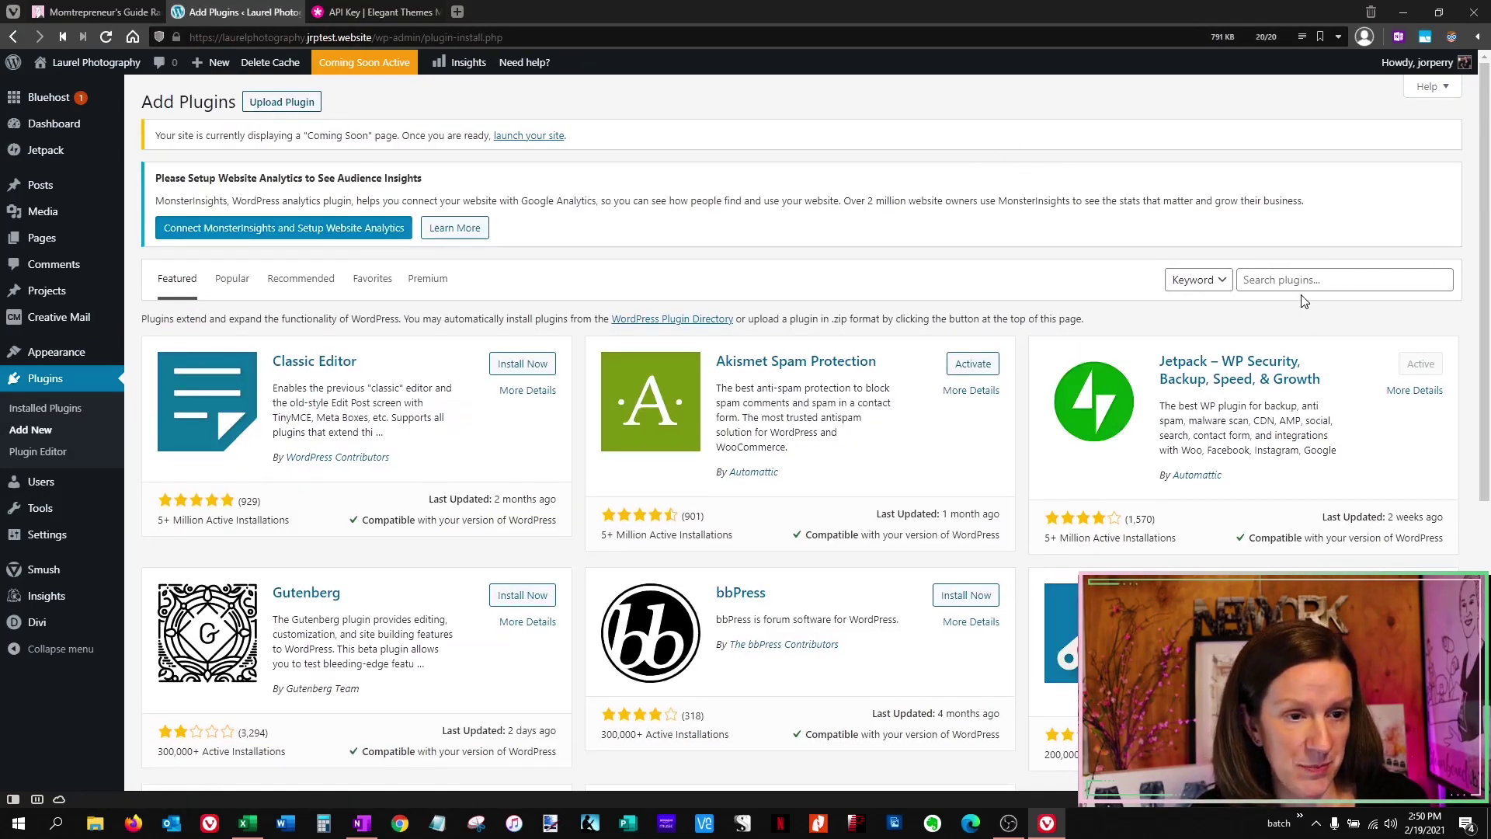
{"action": "left_click", "coordinate": [1302, 282]}
{"action": "type", "text": "yoast"}
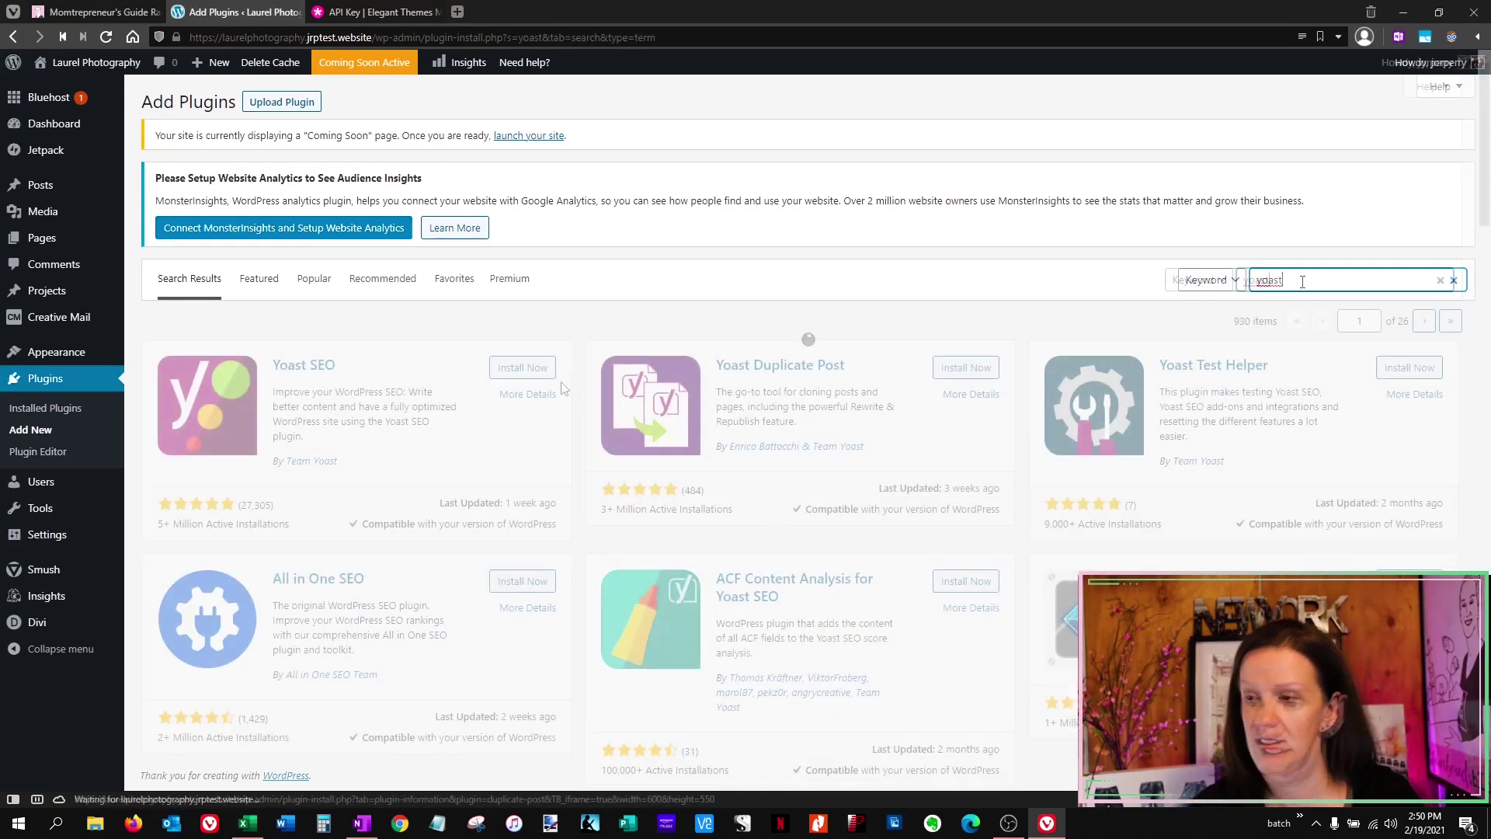
{"action": "left_click", "coordinate": [517, 451]}
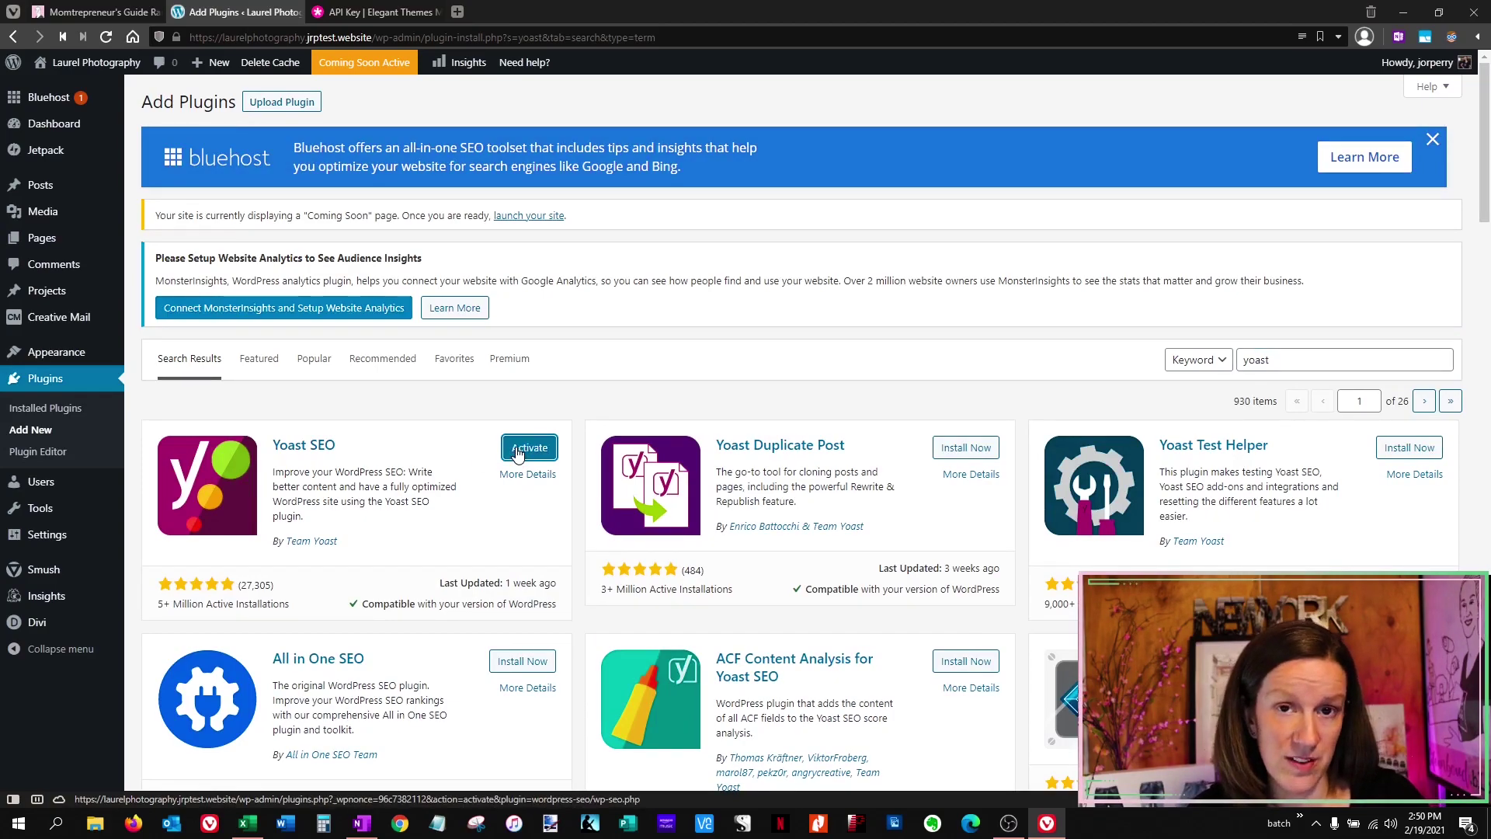
{"action": "left_click", "coordinate": [517, 452]}
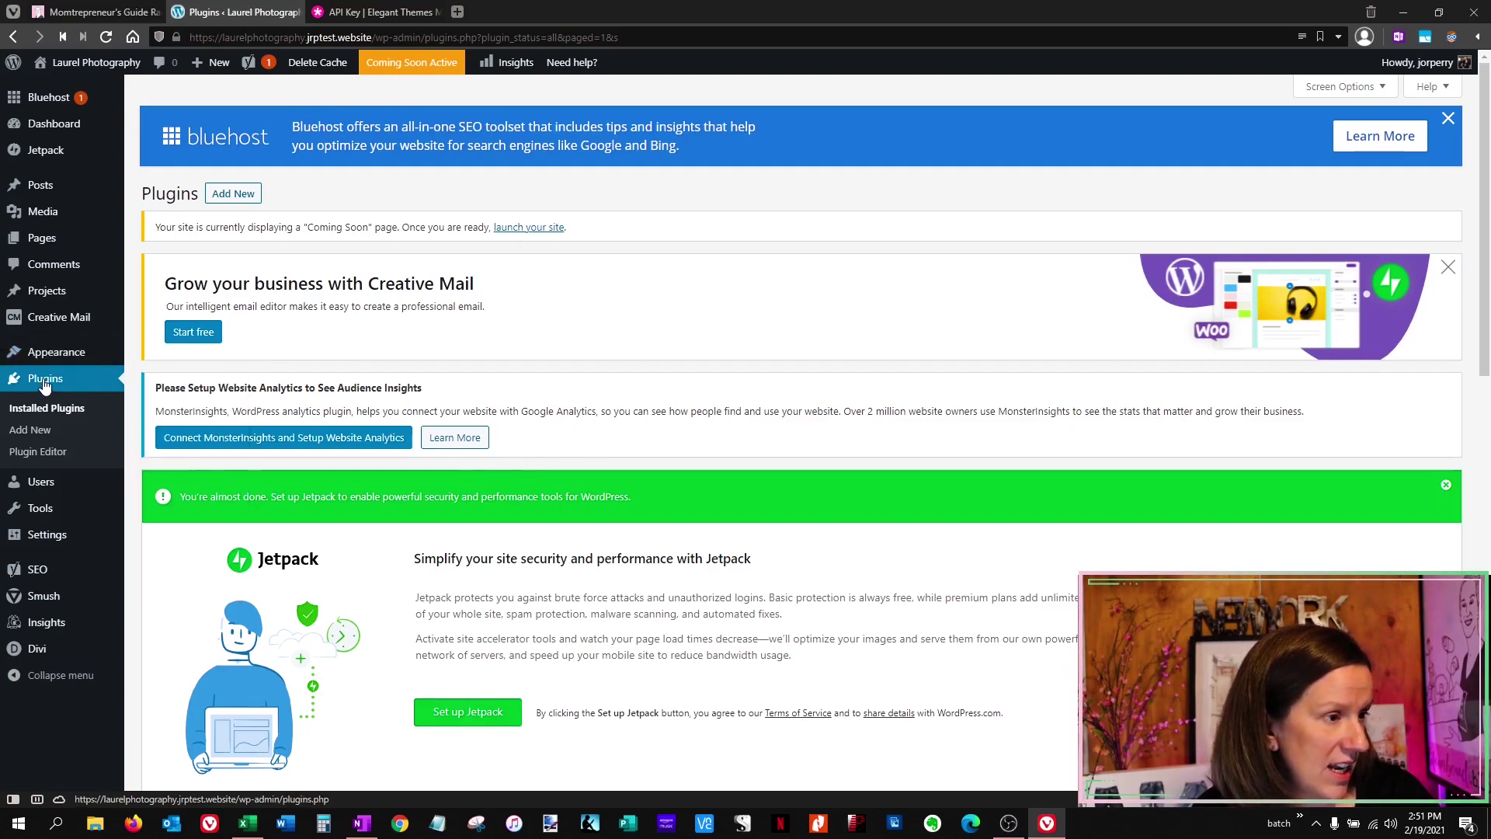
Review the list of installed plugins and the widgets on the WordPress dashboard home page.
{"action": "scroll", "coordinate": [506, 539], "scroll_direction": "down", "scroll_amount": 8}
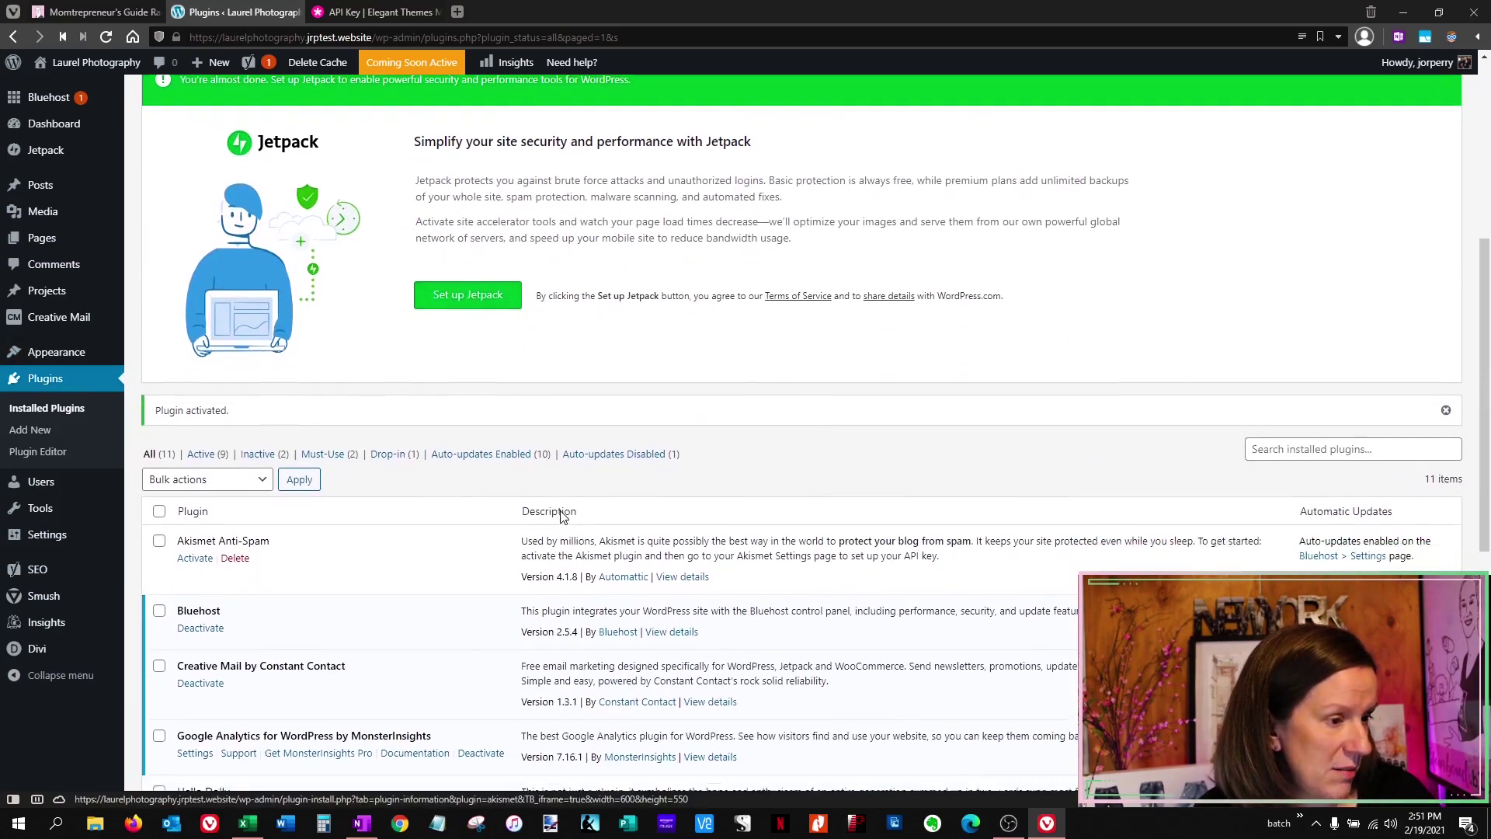
{"action": "scroll", "coordinate": [446, 404], "scroll_direction": "down", "scroll_amount": 4}
{"action": "scroll", "coordinate": [441, 409], "scroll_direction": "up", "scroll_amount": 7}
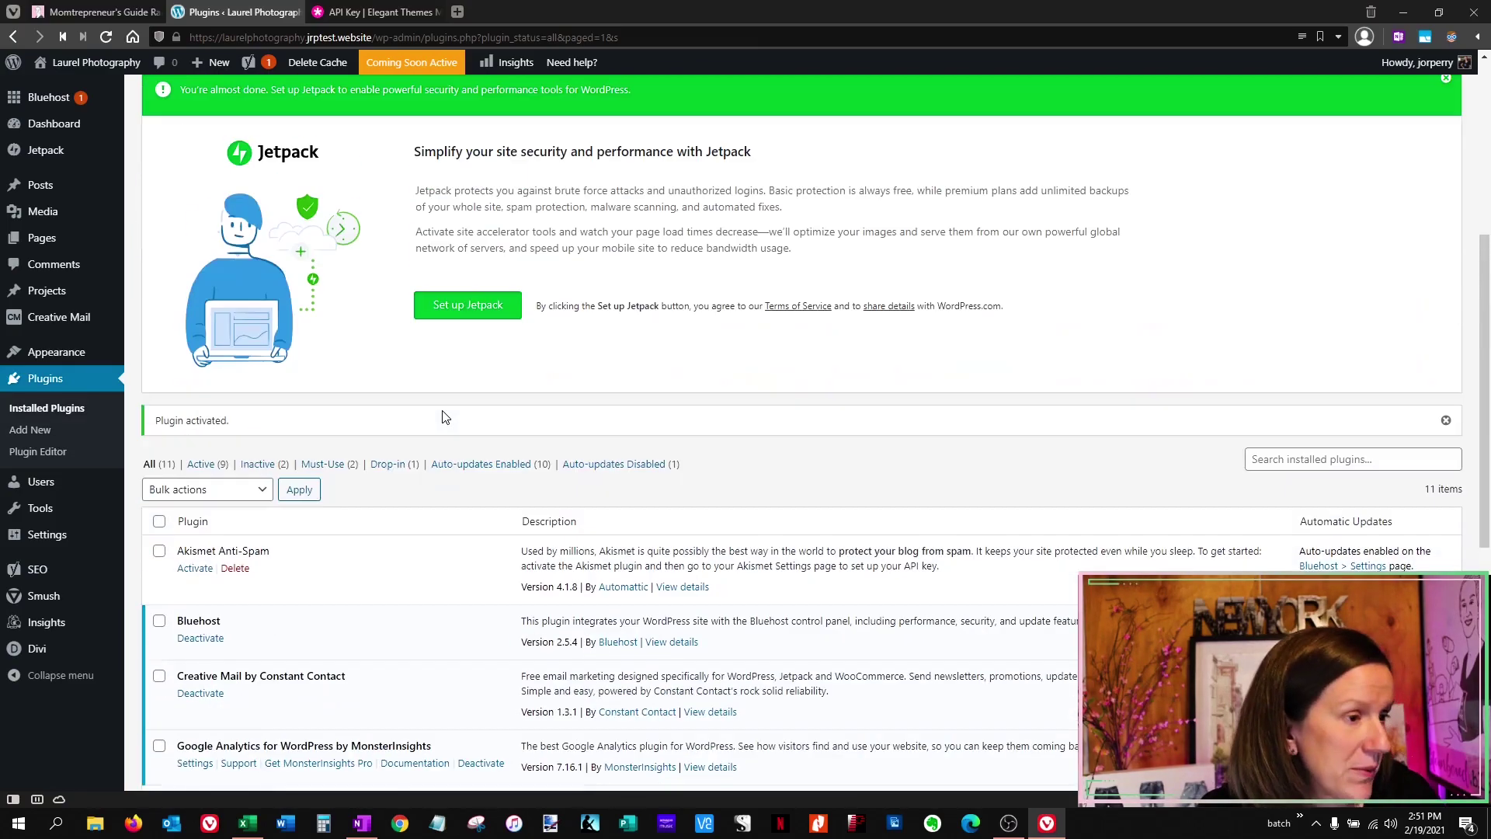
{"action": "scroll", "coordinate": [437, 409], "scroll_direction": "down", "scroll_amount": 4}
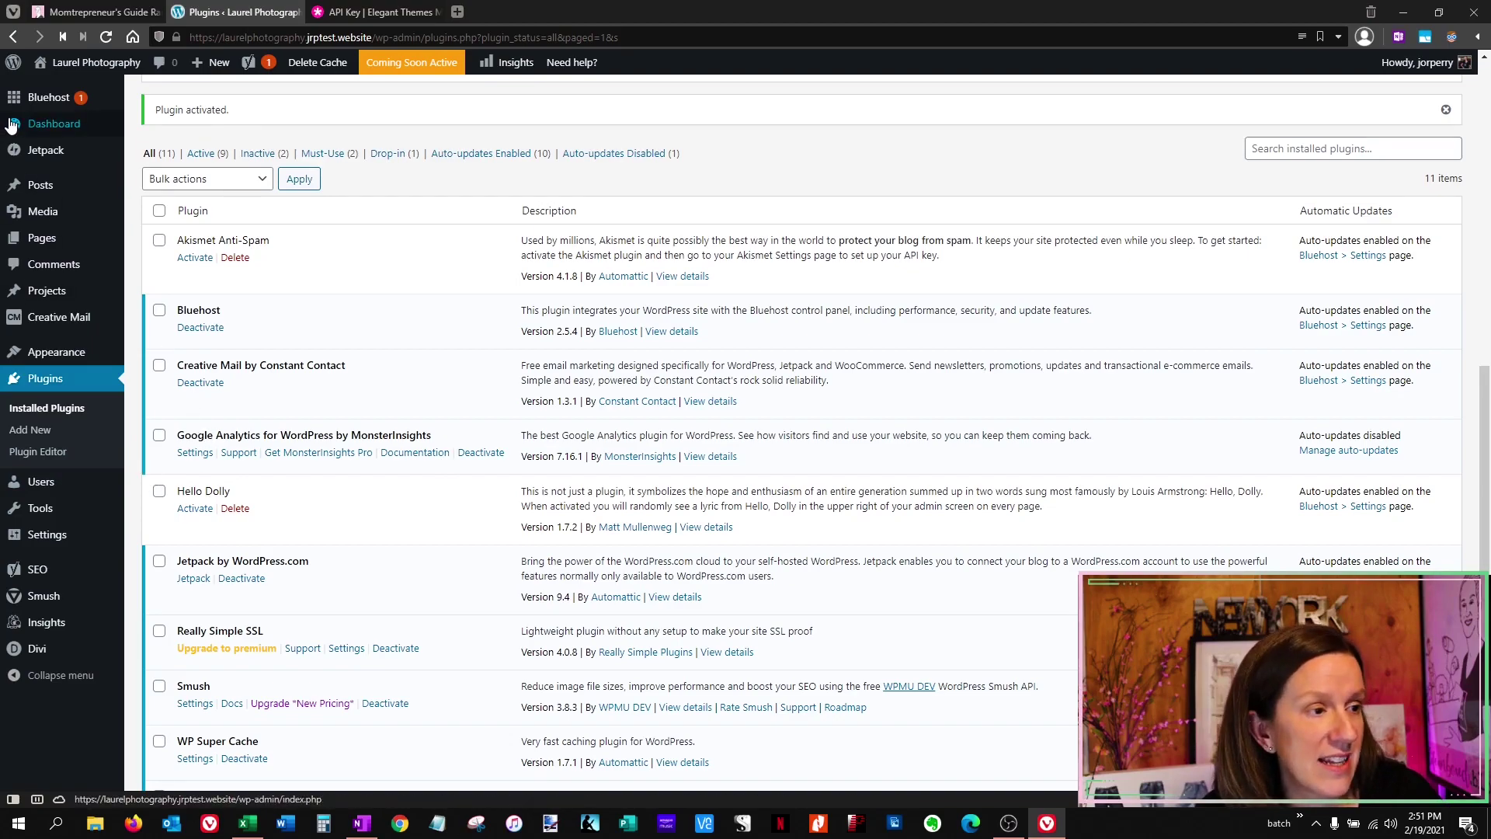
{"action": "left_click", "coordinate": [43, 131]}
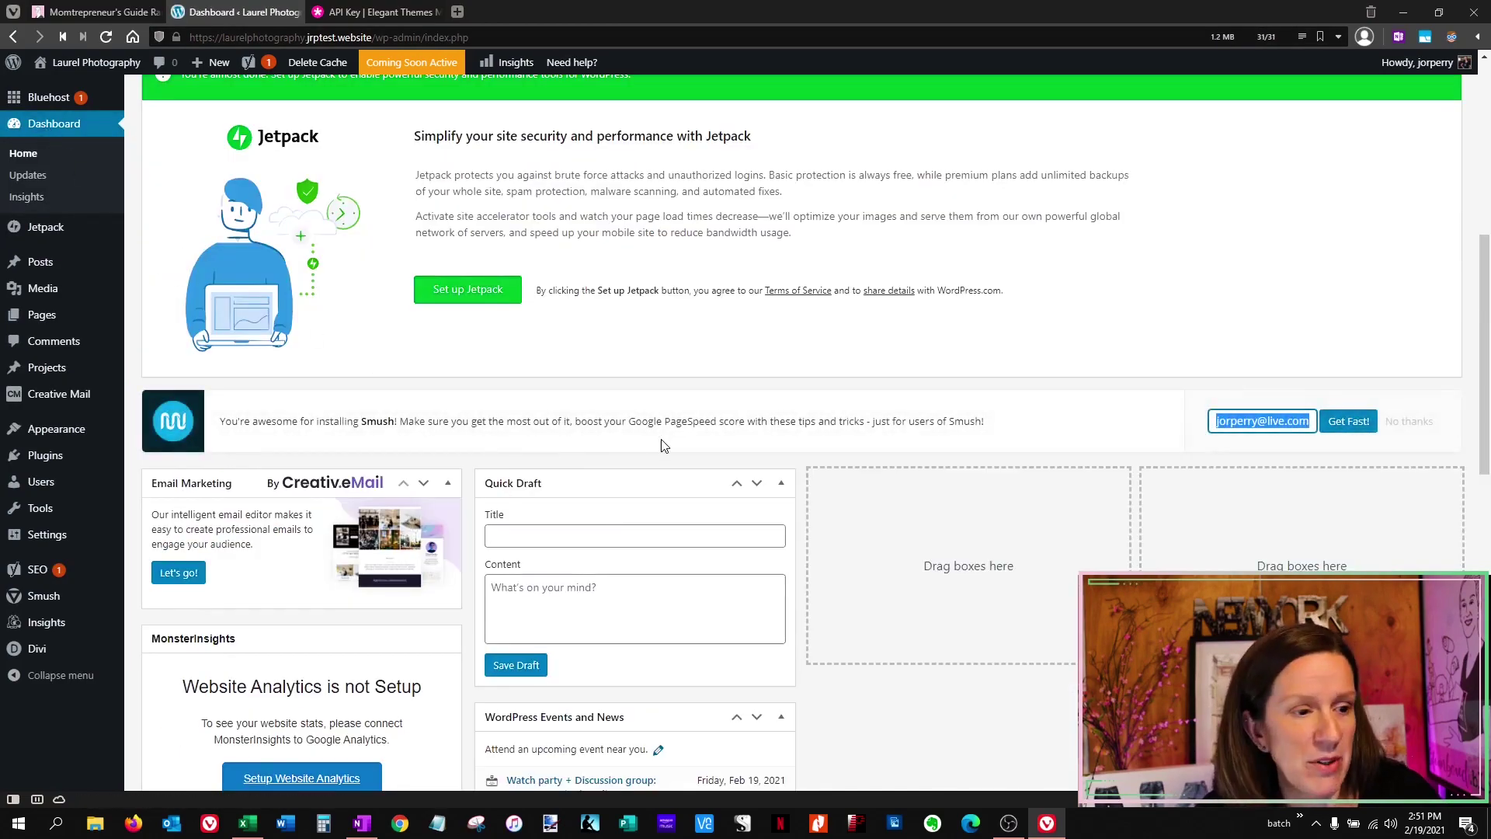
{"action": "scroll", "coordinate": [561, 372], "scroll_direction": "down", "scroll_amount": 3}
{"action": "scroll", "coordinate": [561, 373], "scroll_direction": "down", "scroll_amount": 1}
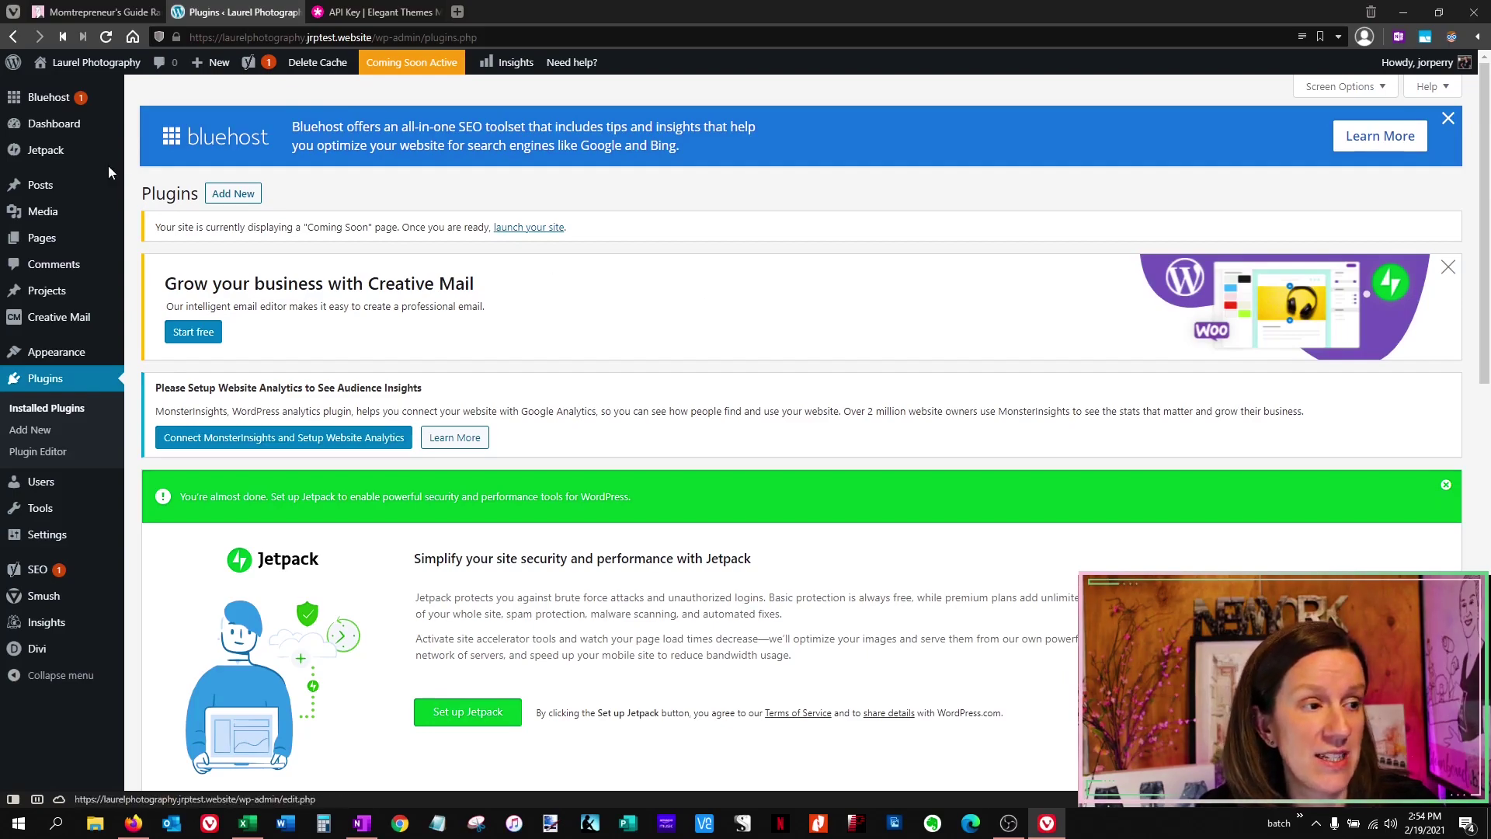
Search the available plugins for "gdpr cookies consent", and install and activate CookieYes | GDPR Cookie Consent & Compliance Notice.
{"action": "left_click", "coordinate": [243, 192]}
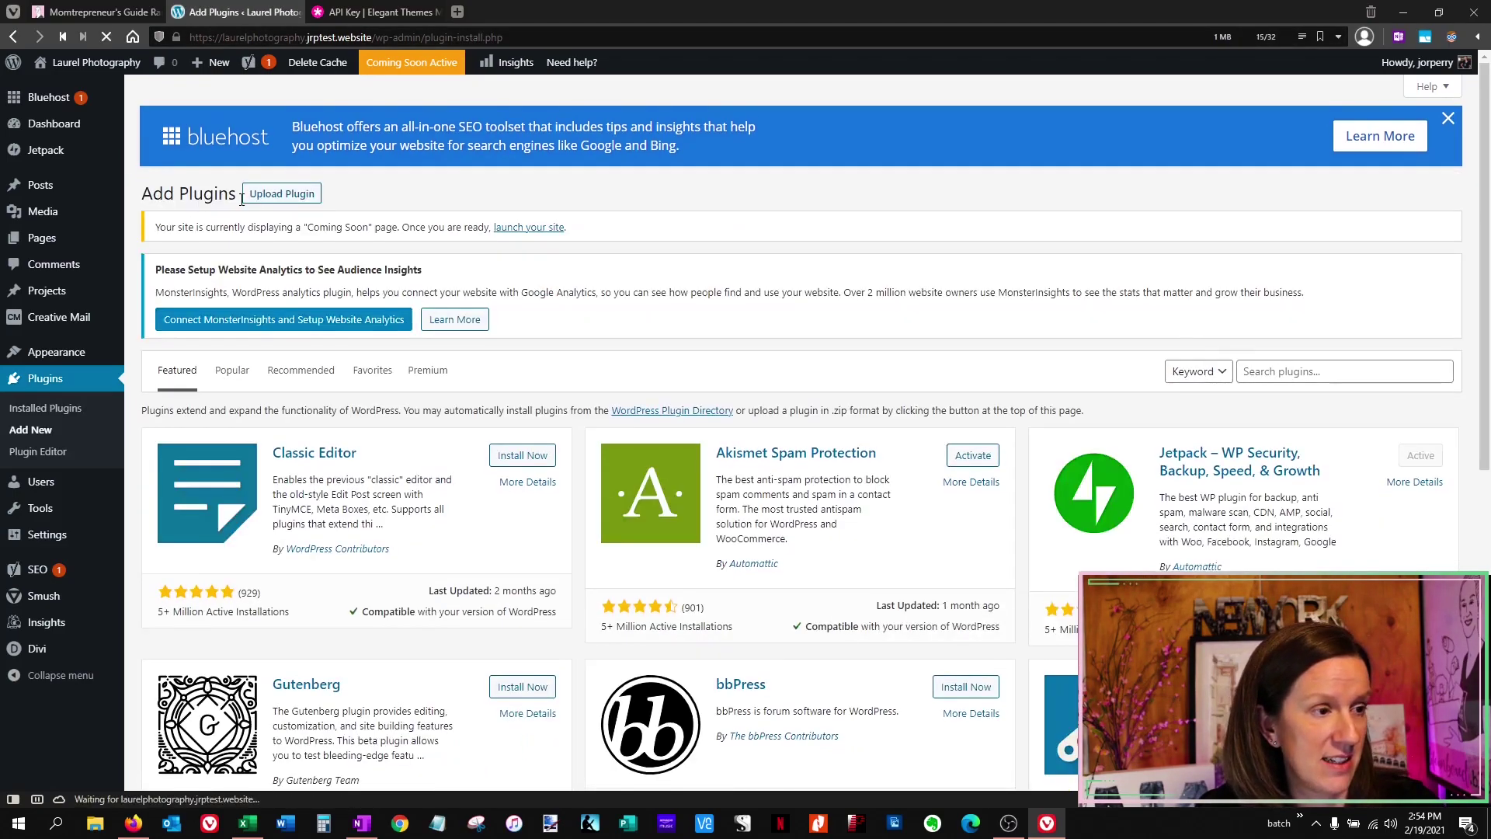
{"action": "left_click", "coordinate": [1294, 368]}
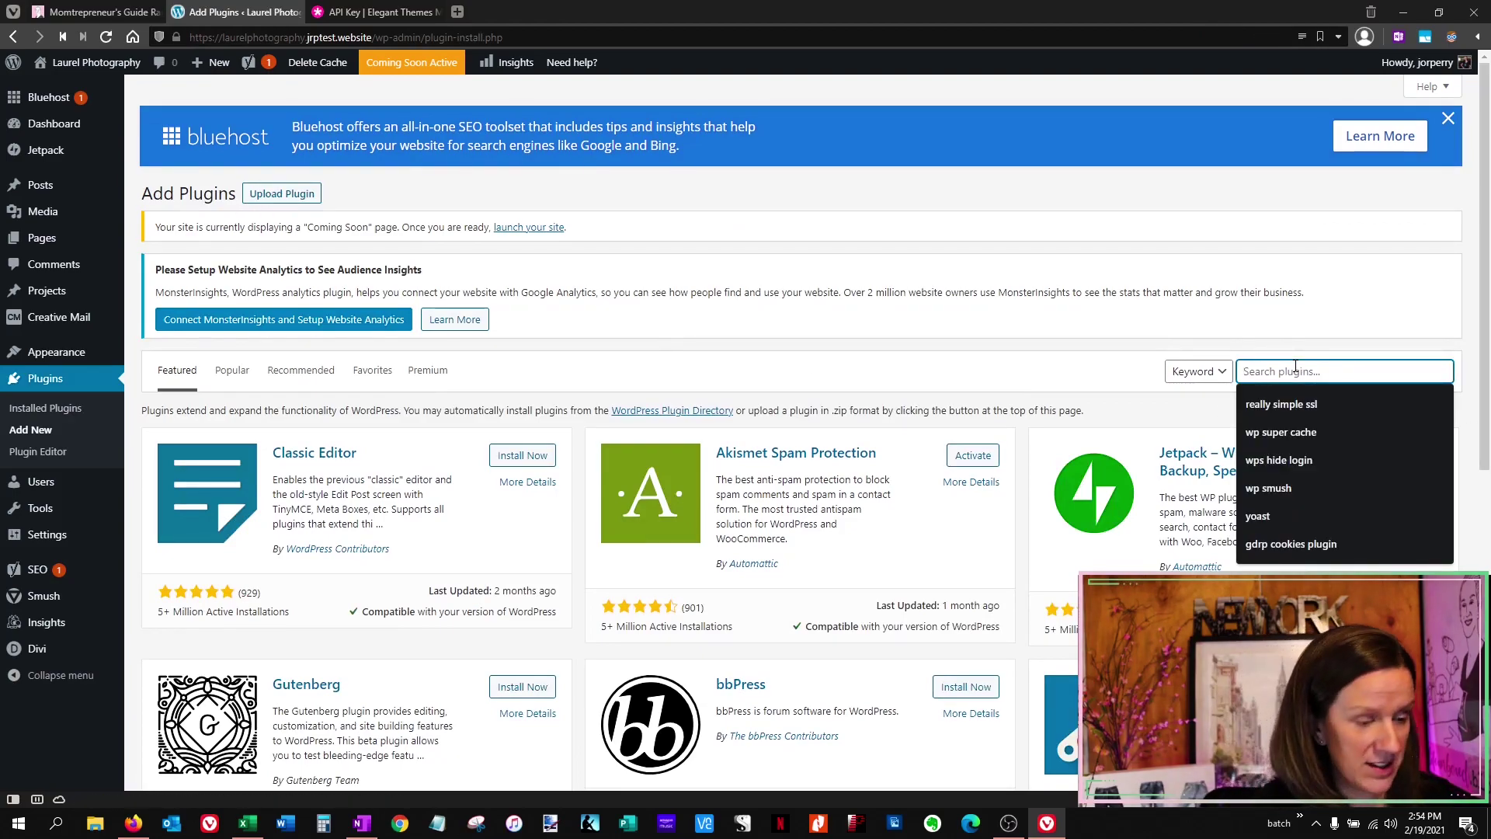
{"action": "type", "text": "gdp"}
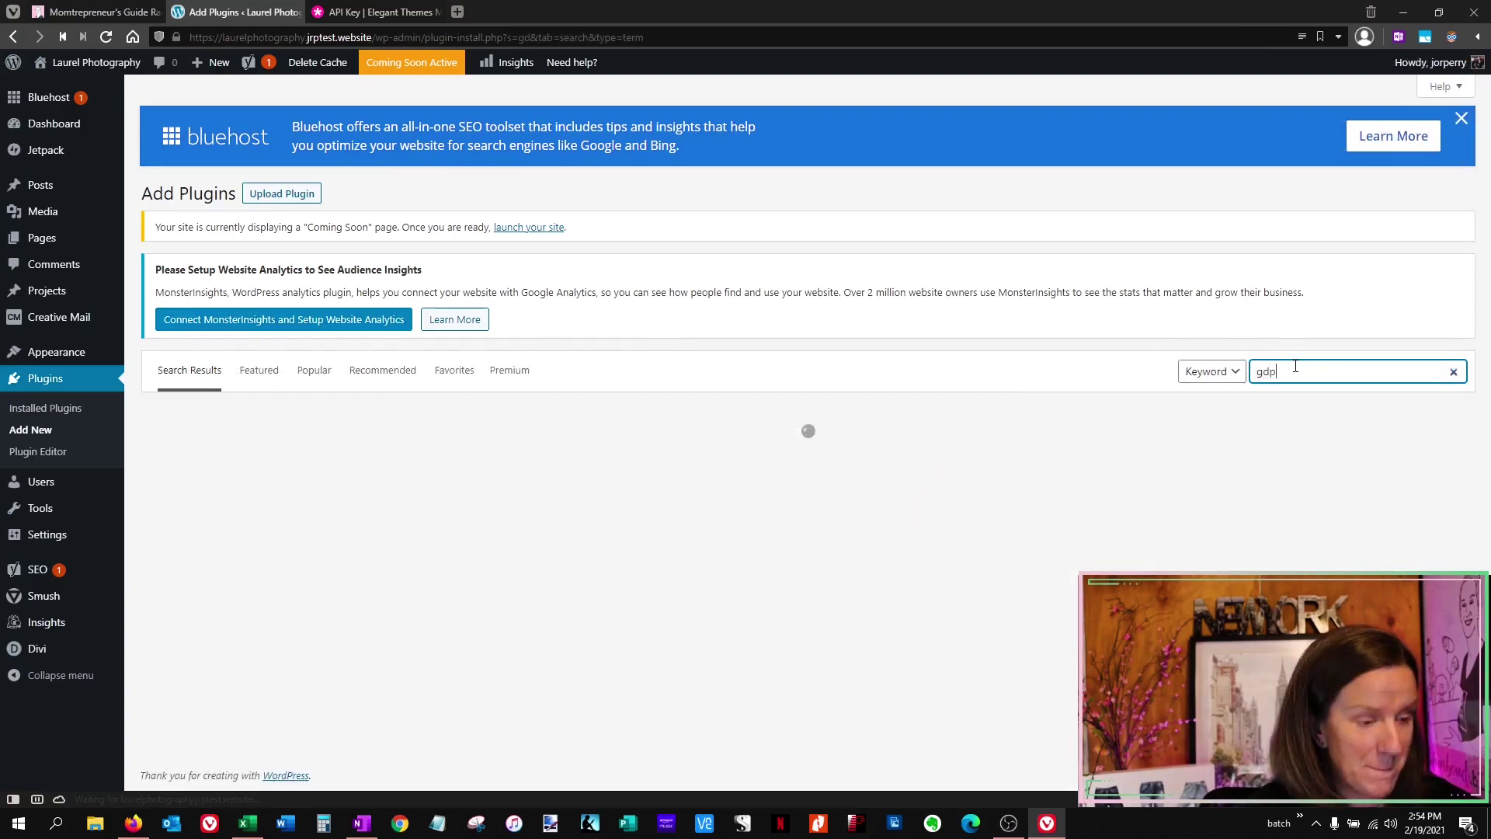
{"action": "type", "text": "r cookies"}
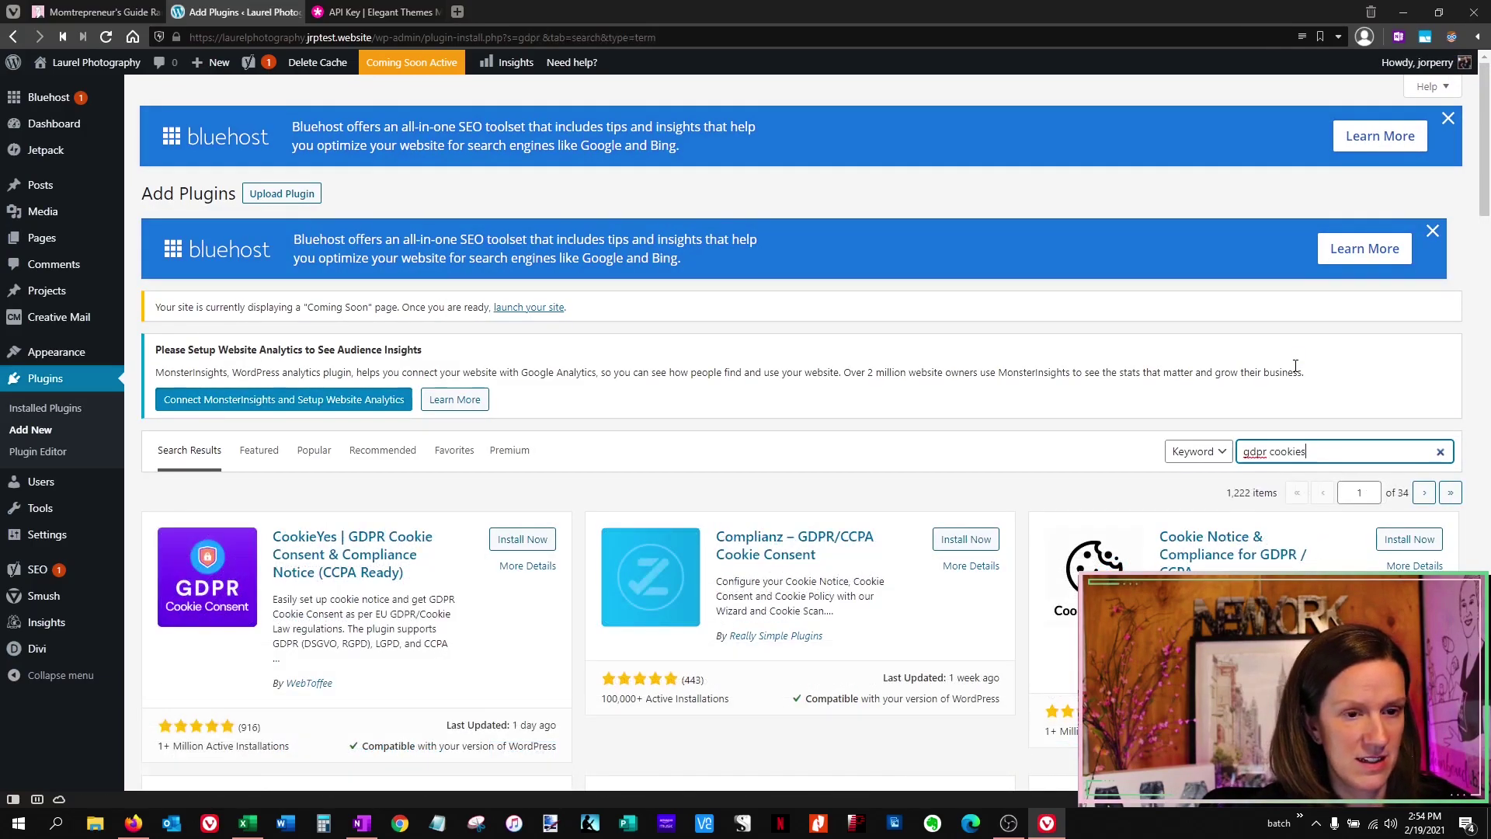
{"action": "type", "text": " consent"}
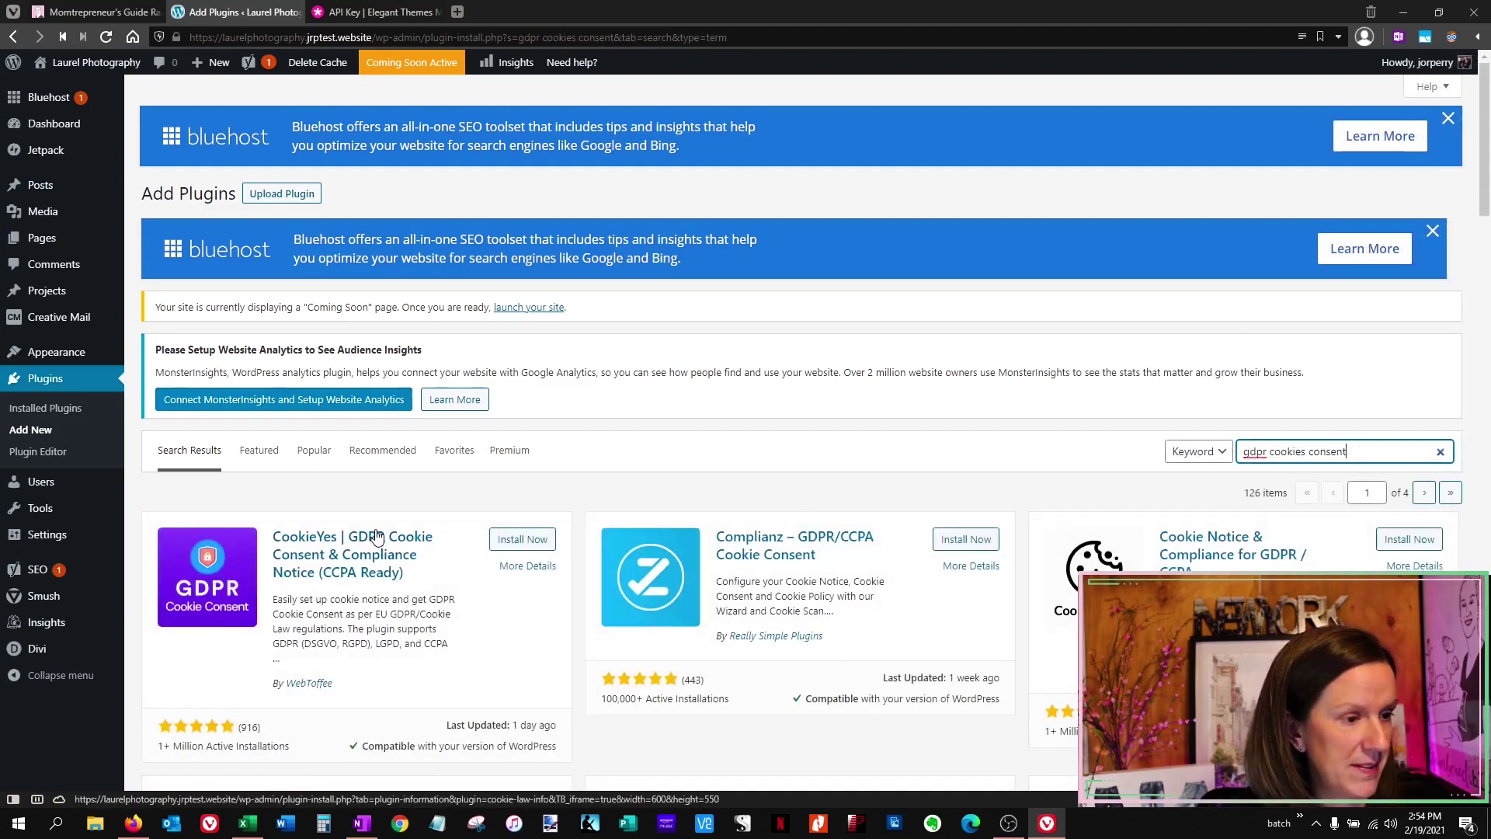
{"action": "left_click", "coordinate": [514, 545]}
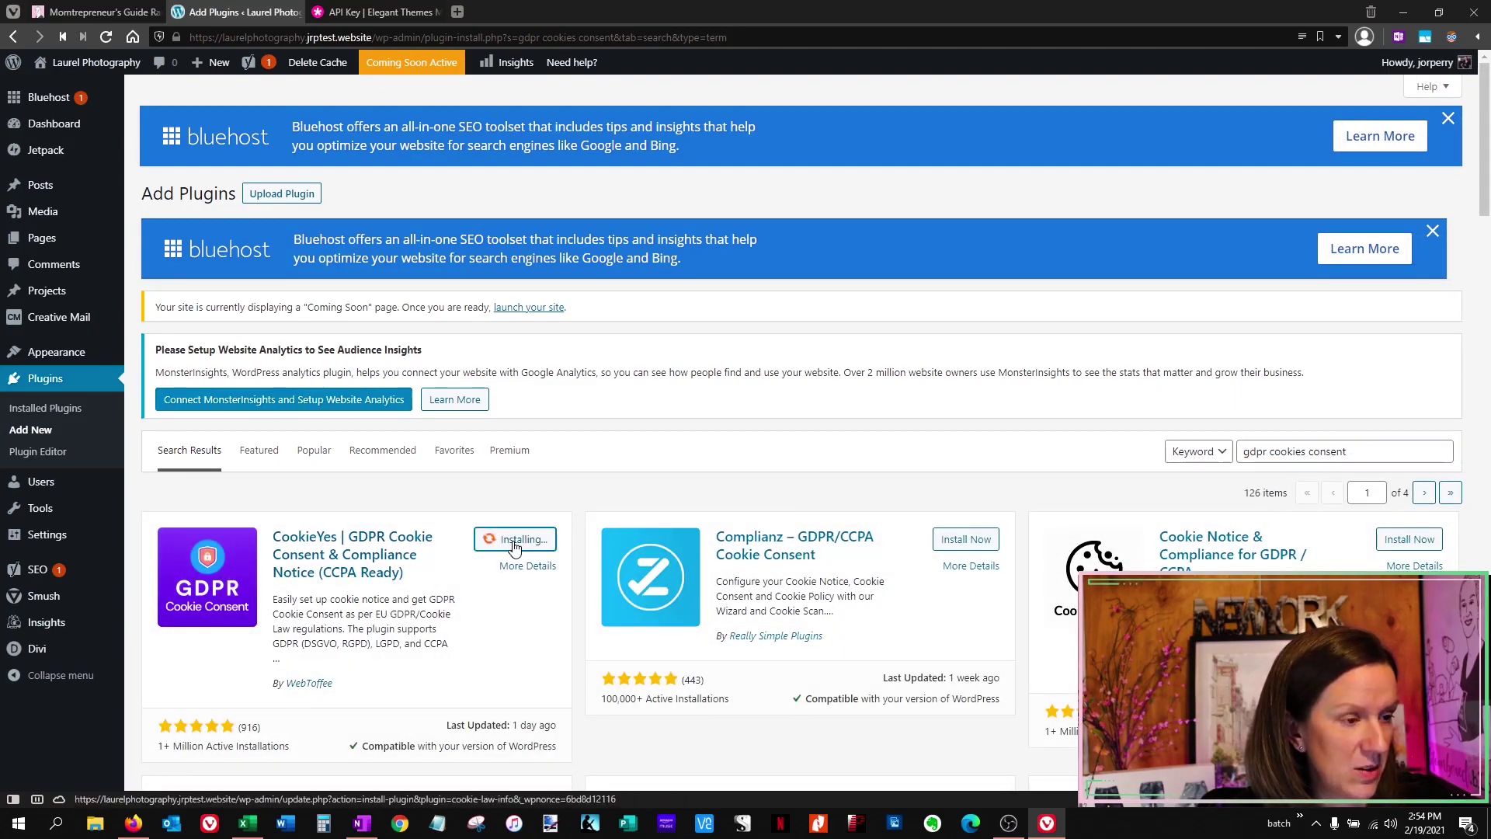
{"action": "left_click", "coordinate": [517, 541]}
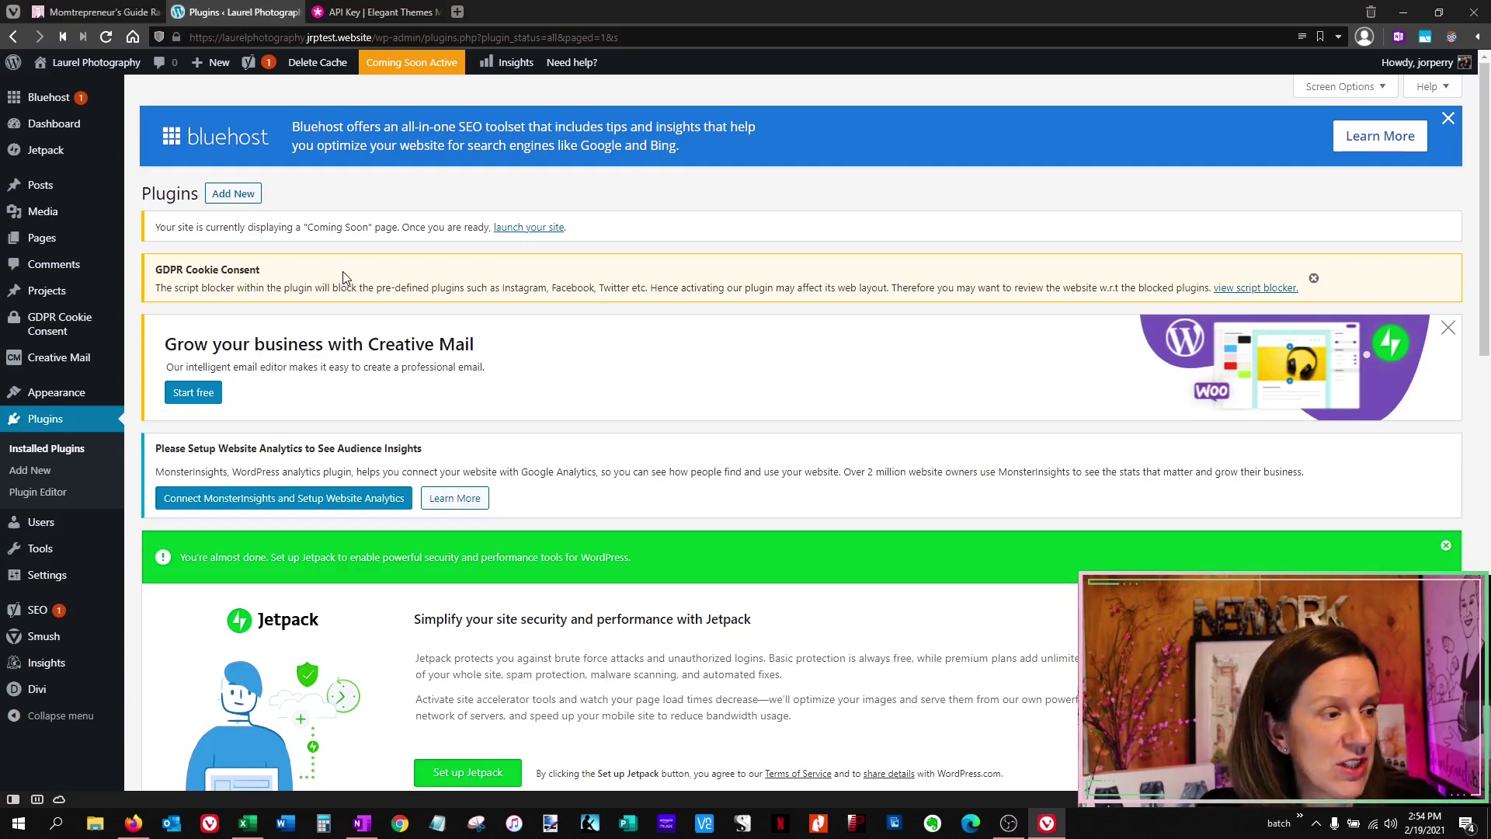
Open the settings of the GDPR Cookie Consent plugin and examine its general cookie bar options.
{"action": "scroll", "coordinate": [301, 508], "scroll_direction": "down", "scroll_amount": 3}
{"action": "scroll", "coordinate": [300, 509], "scroll_direction": "down", "scroll_amount": 8}
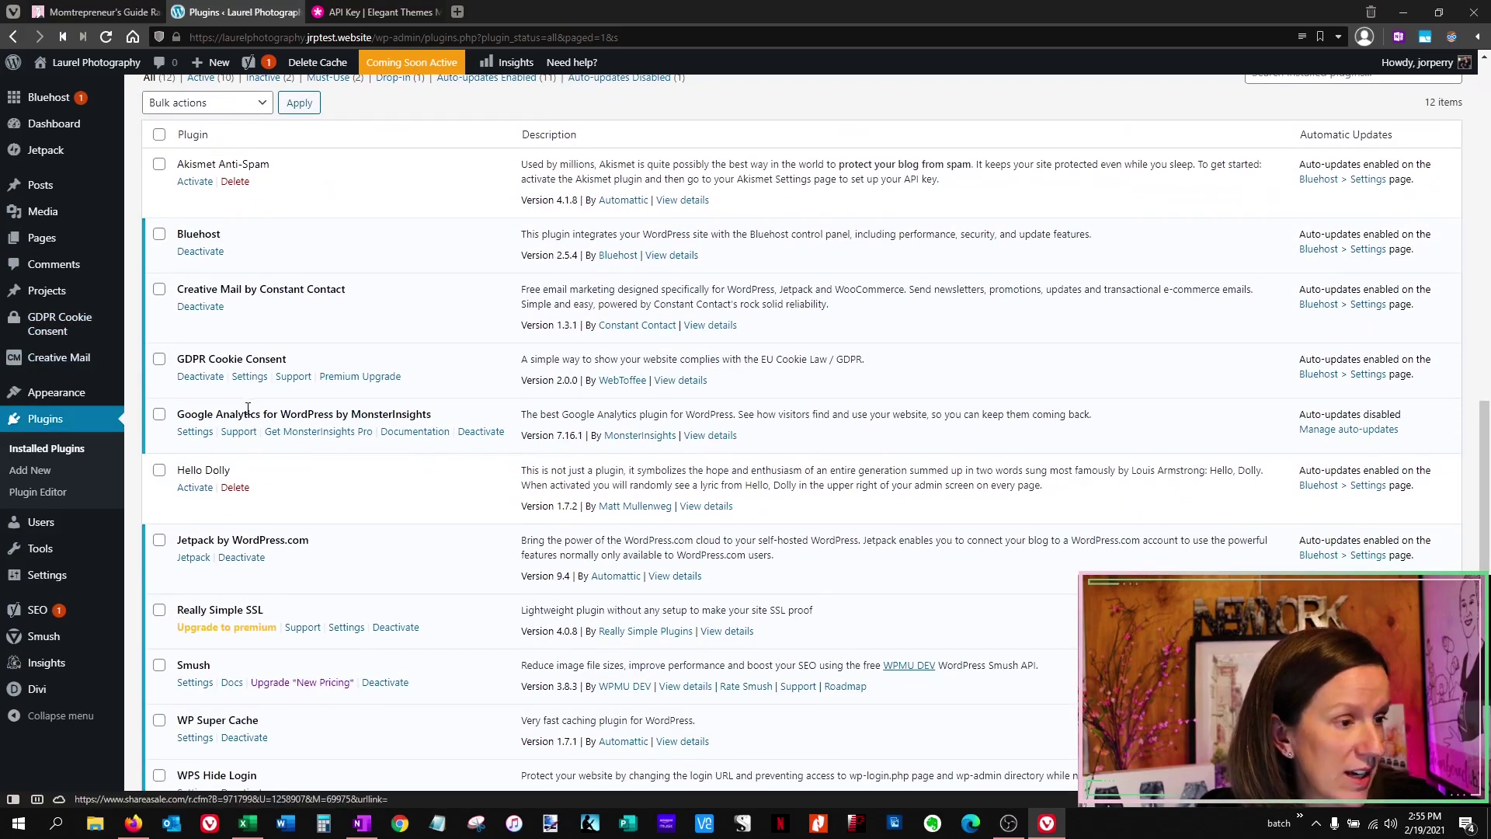
{"action": "left_click", "coordinate": [249, 378]}
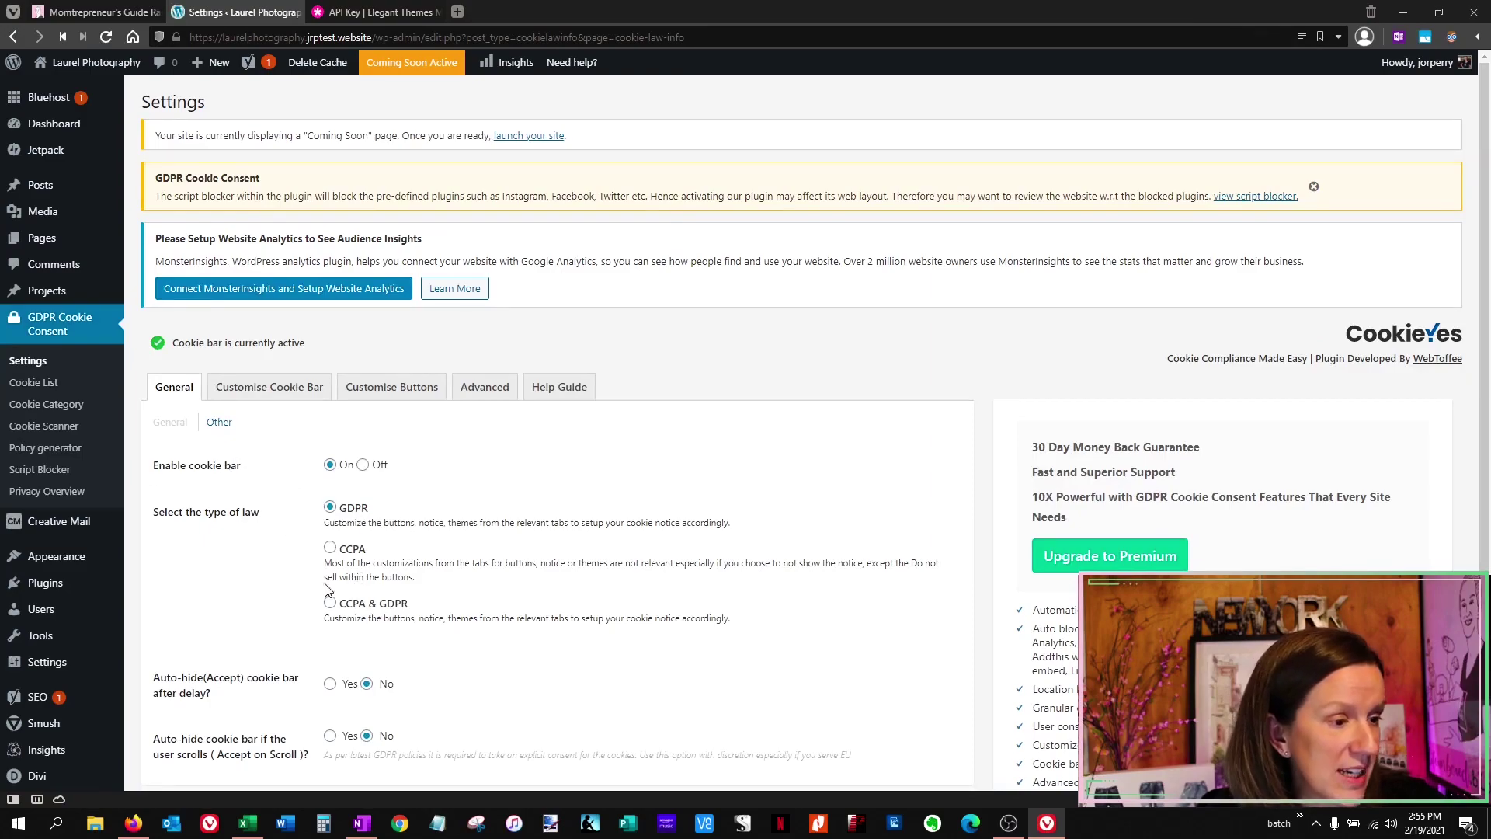
{"action": "scroll", "coordinate": [310, 583], "scroll_direction": "down", "scroll_amount": 4}
{"action": "scroll", "coordinate": [256, 582], "scroll_direction": "up", "scroll_amount": 4}
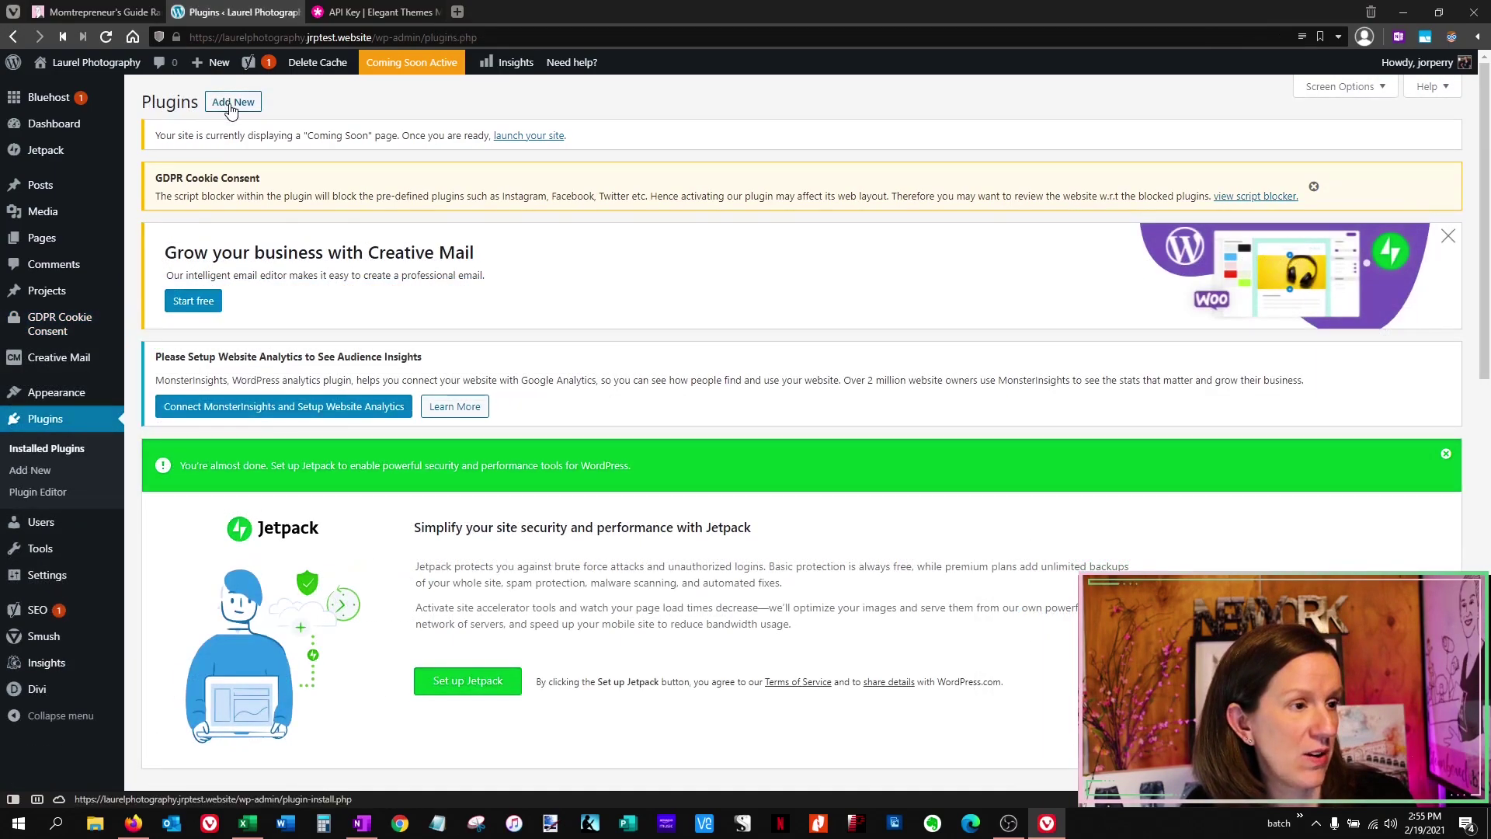
Search the available plugins for "instant images".
{"action": "left_click", "coordinate": [233, 102]}
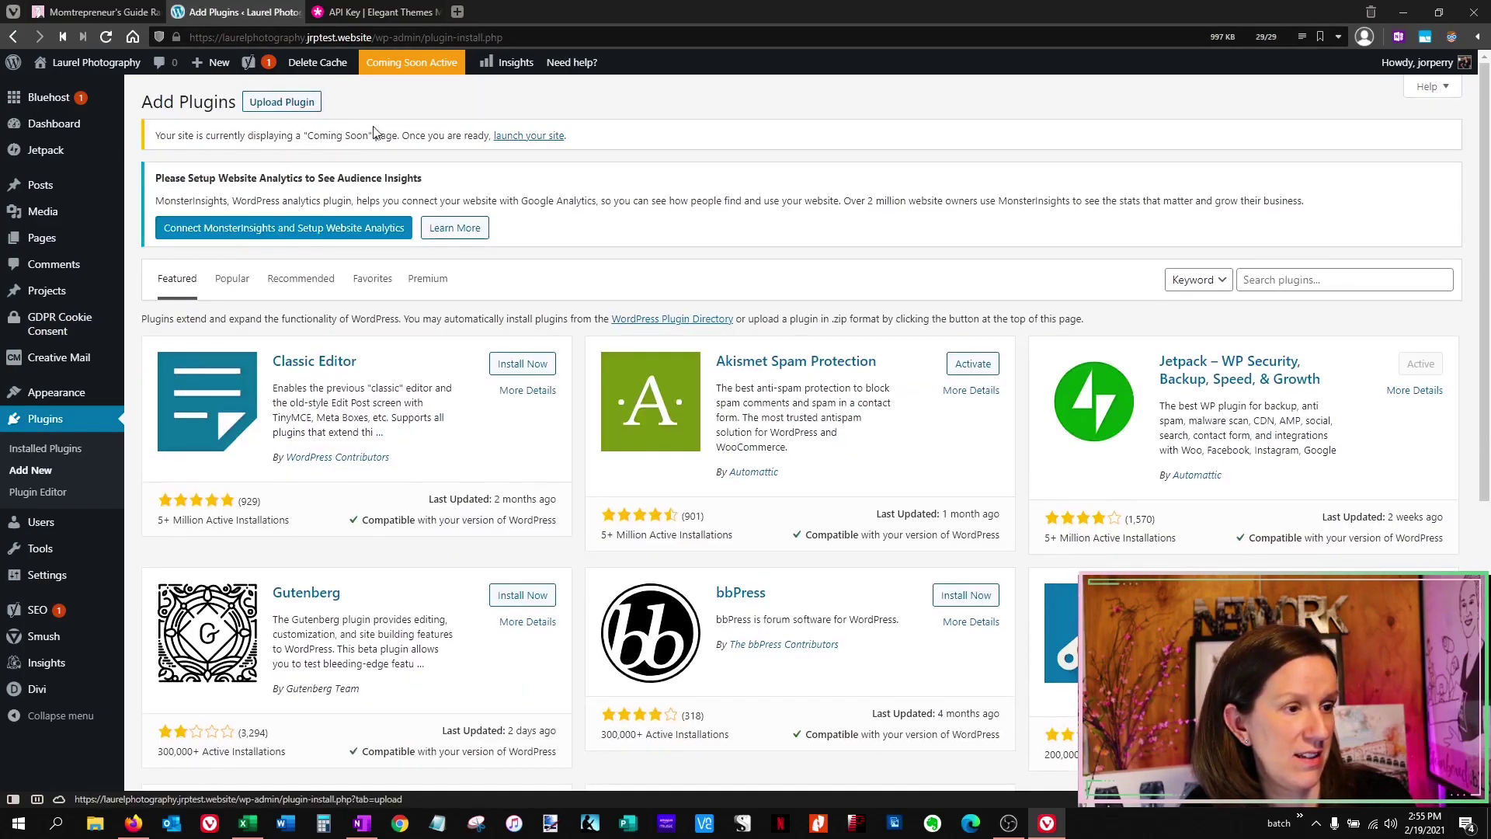
{"action": "left_click", "coordinate": [1268, 278]}
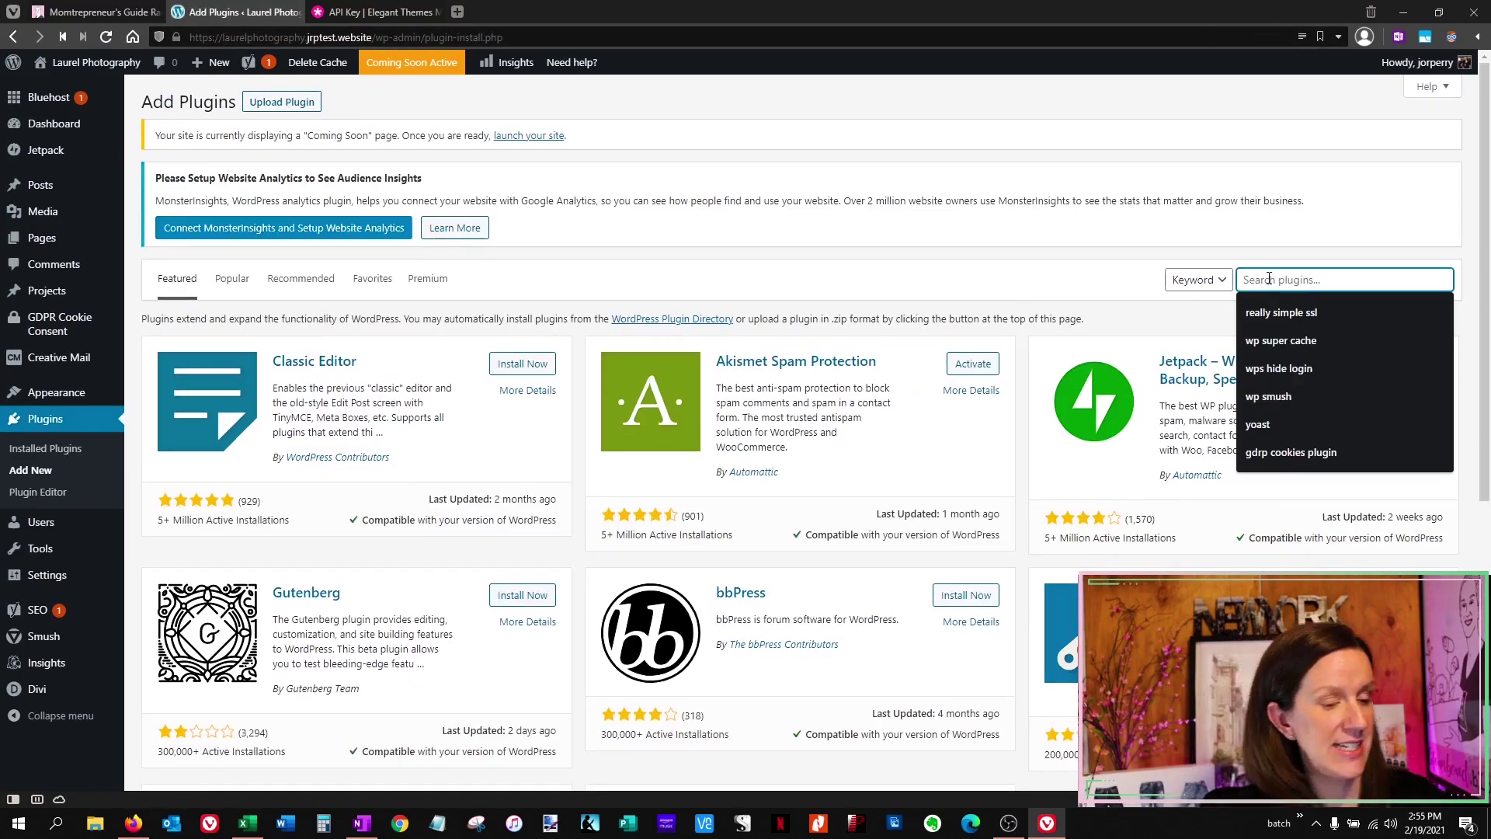
{"action": "type", "text": "instant images"}
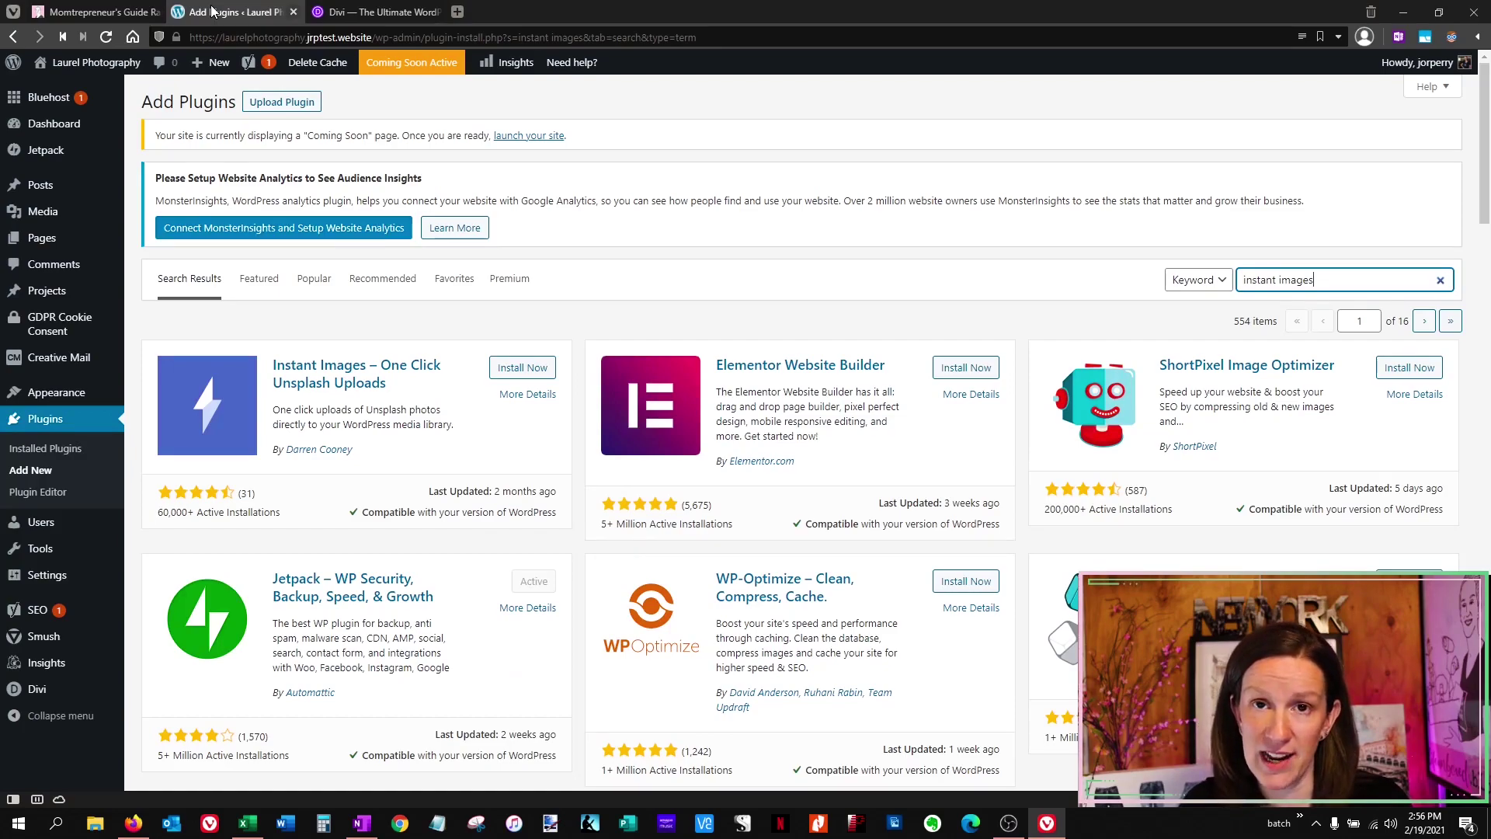
Switch to the Elegant Themes website, open the Monarch social media plugin's product page and review its features.
{"action": "left_click", "coordinate": [351, 15]}
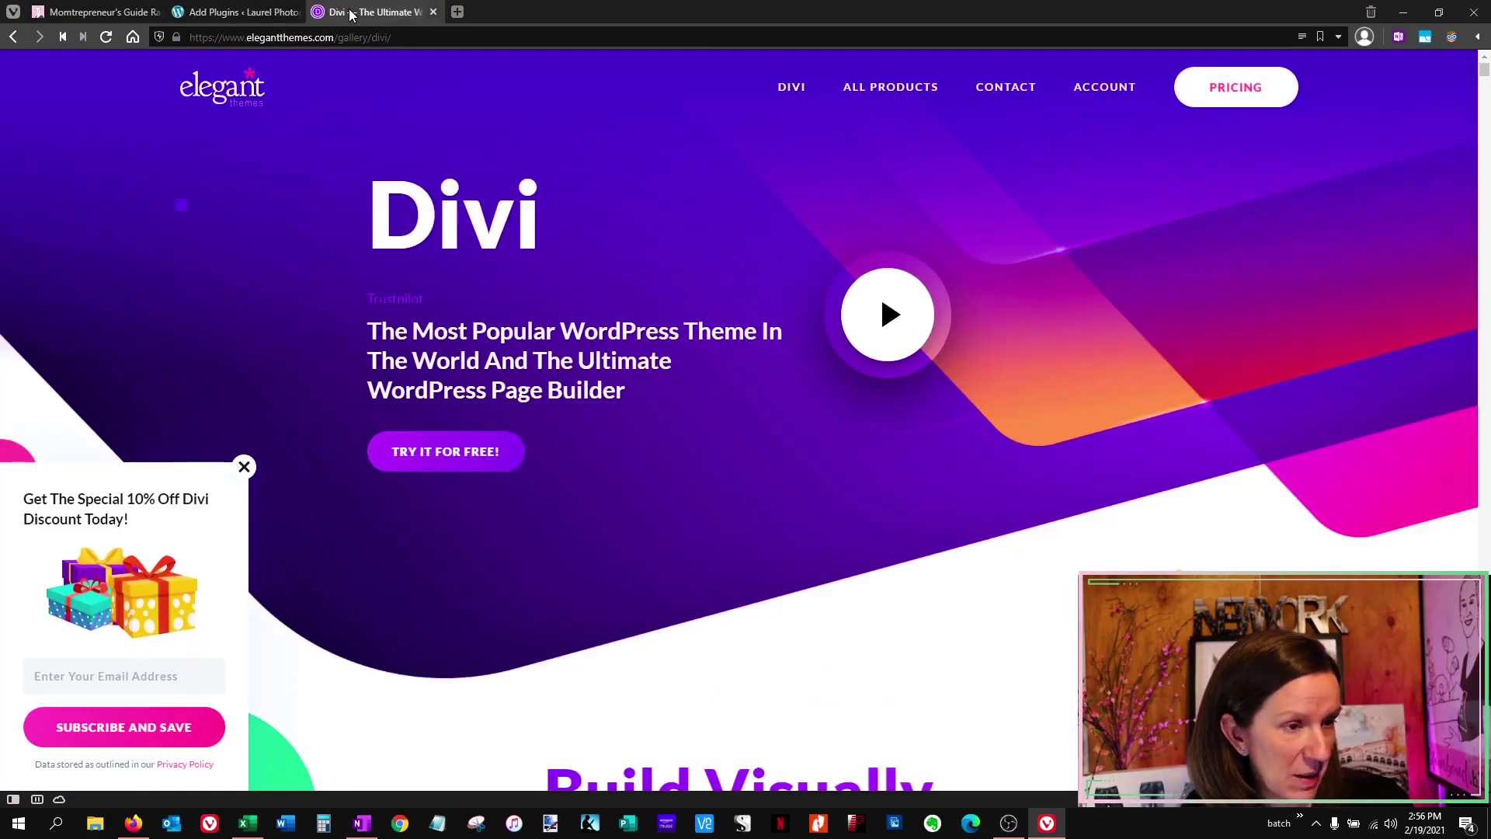
{"action": "mouse_move", "coordinate": [960, 89]}
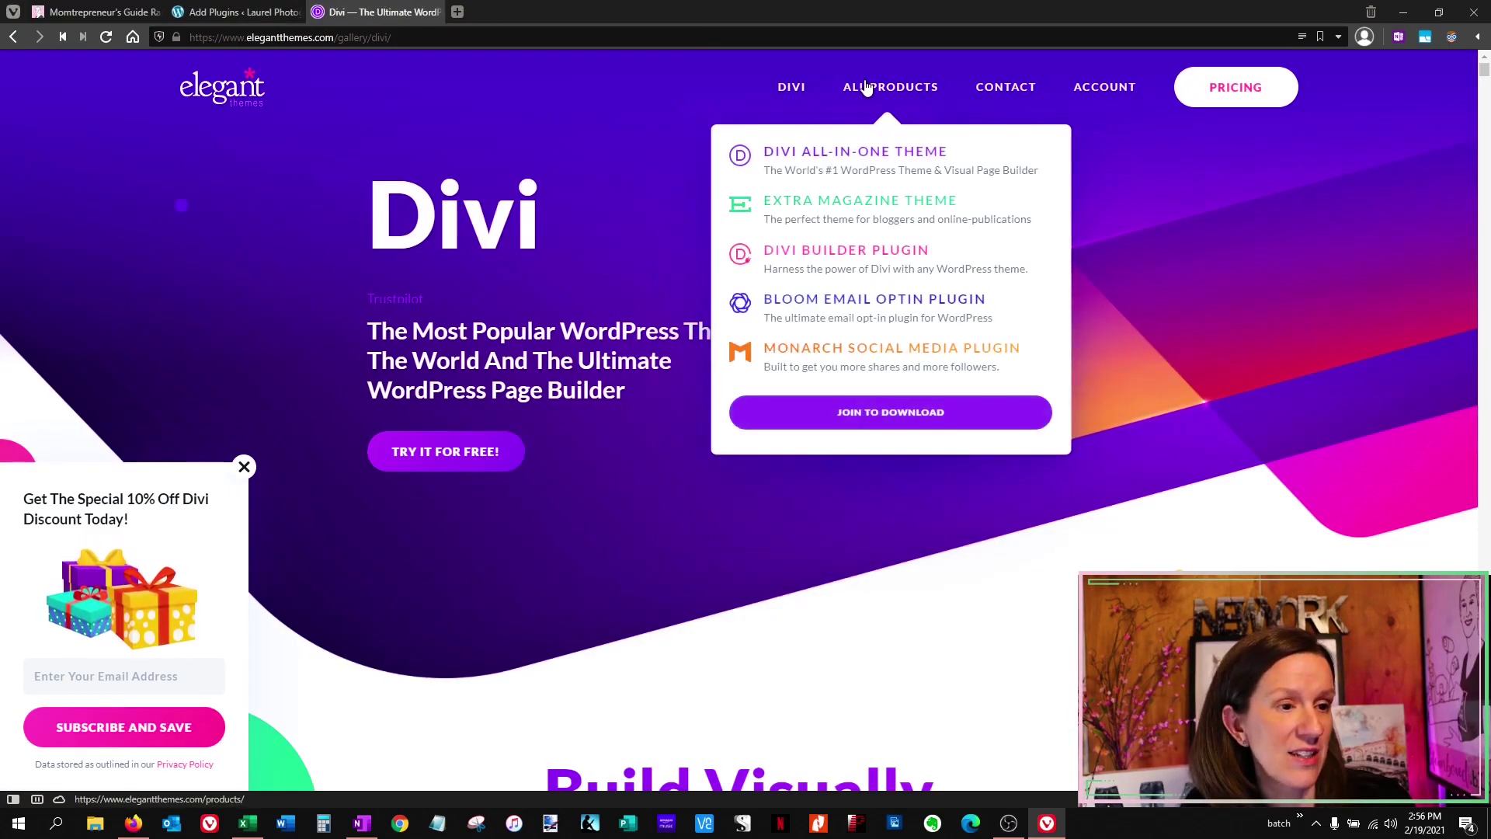
{"action": "left_click", "coordinate": [892, 357]}
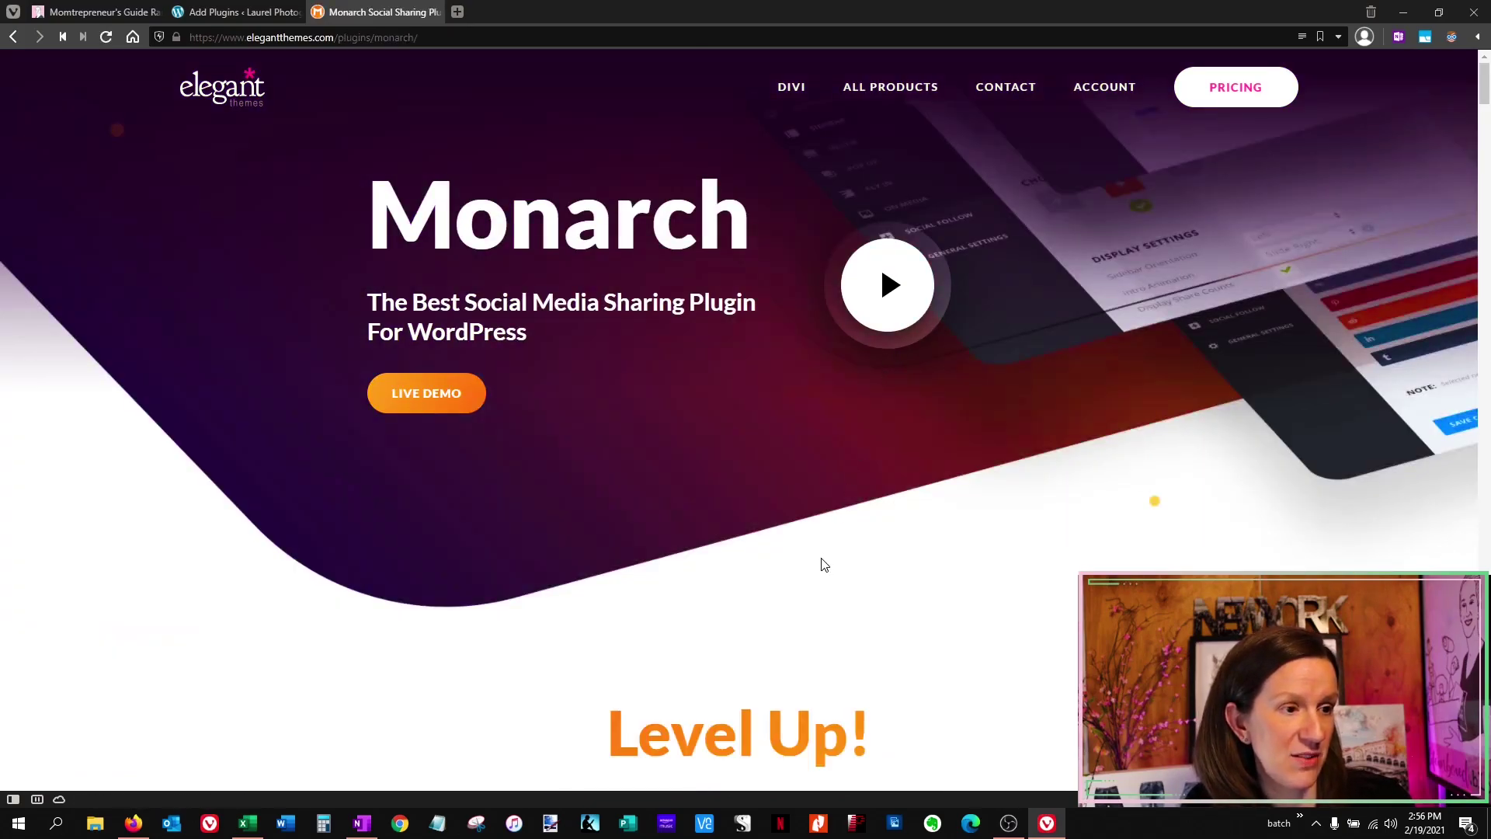
{"action": "scroll", "coordinate": [822, 562], "scroll_direction": "down", "scroll_amount": 4}
{"action": "scroll", "coordinate": [823, 559], "scroll_direction": "down", "scroll_amount": 12}
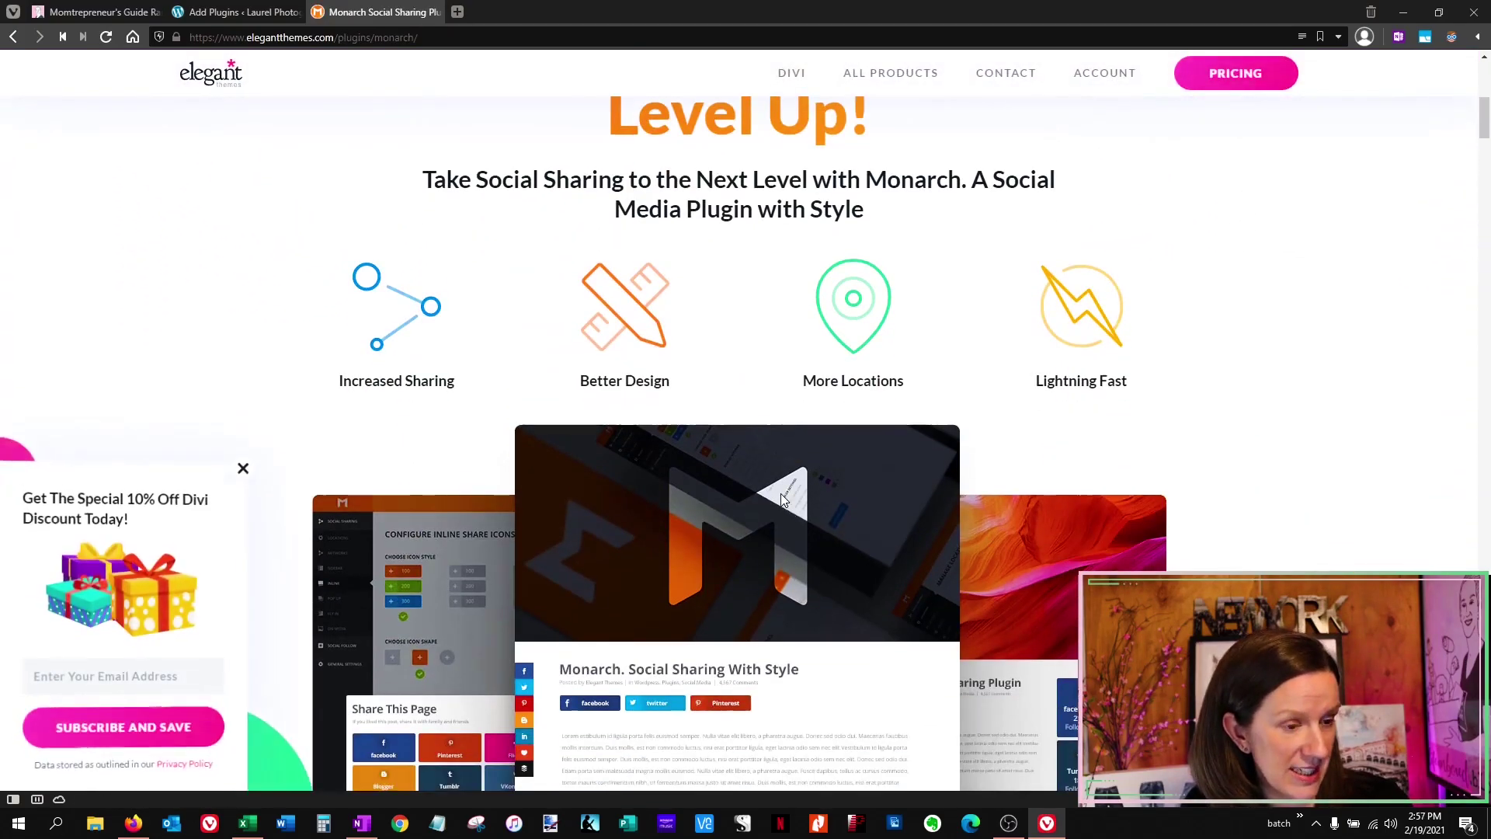
{"action": "scroll", "coordinate": [780, 493], "scroll_direction": "down", "scroll_amount": 11}
{"action": "scroll", "coordinate": [775, 492], "scroll_direction": "up", "scroll_amount": 9}
{"action": "scroll", "coordinate": [765, 469], "scroll_direction": "up", "scroll_amount": 15}
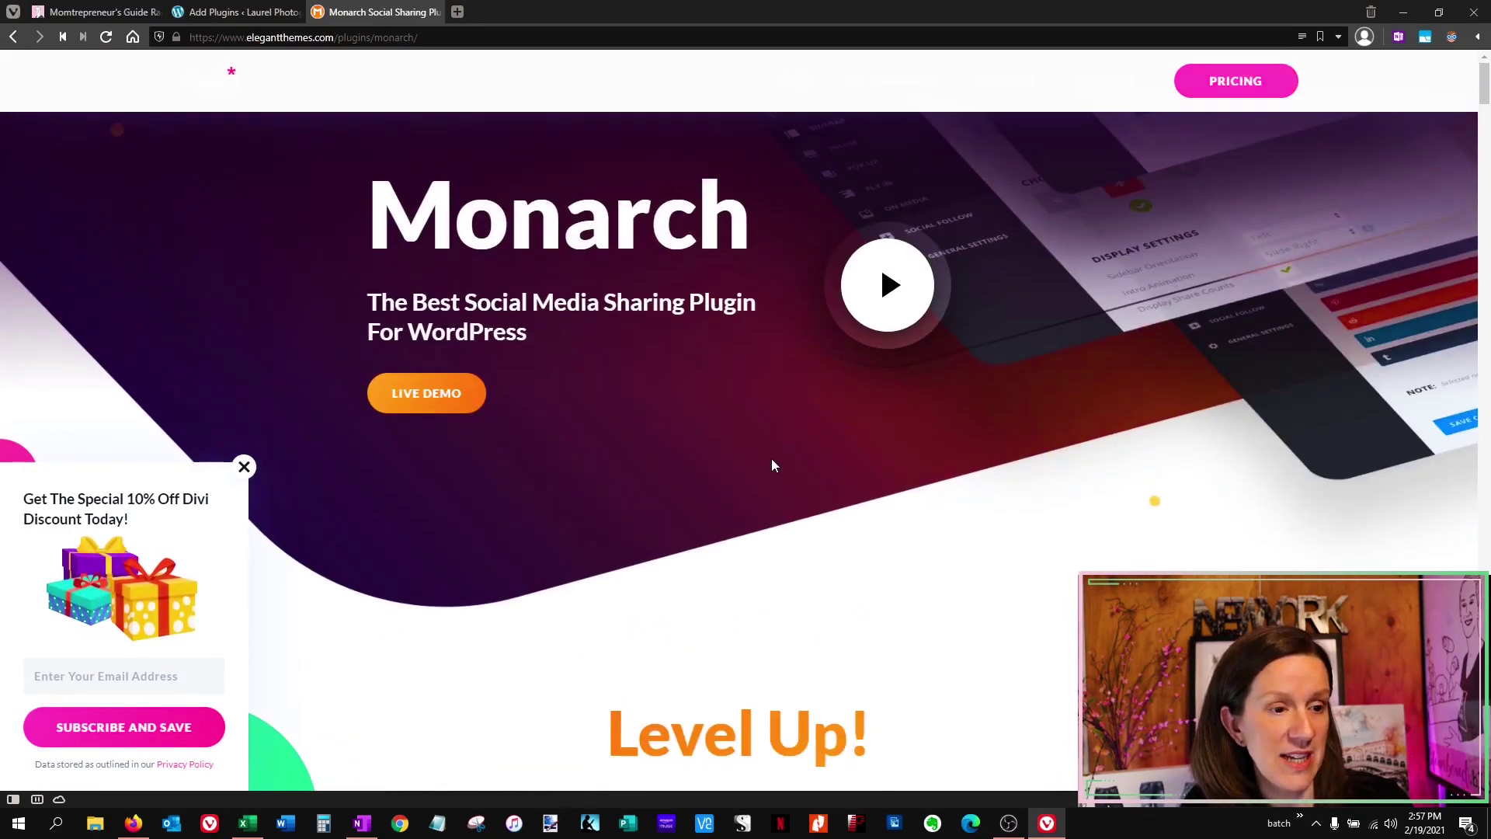
Download the Monarch plugin from the downloads in the Elegant Themes members area.
{"action": "mouse_move", "coordinate": [1130, 89]}
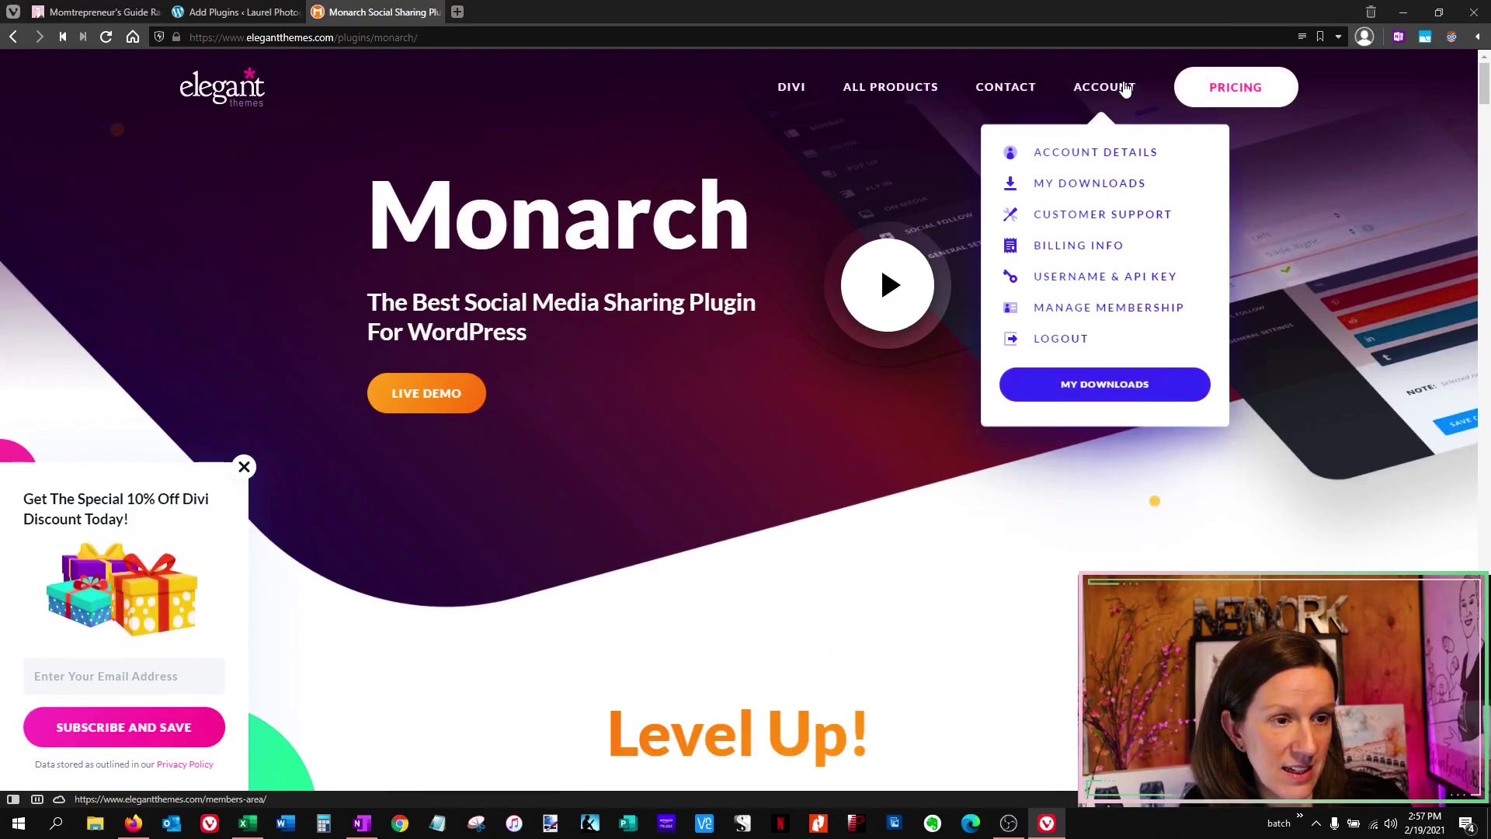
{"action": "left_click", "coordinate": [1109, 184]}
{"action": "scroll", "coordinate": [1217, 399], "scroll_direction": "down", "scroll_amount": 4}
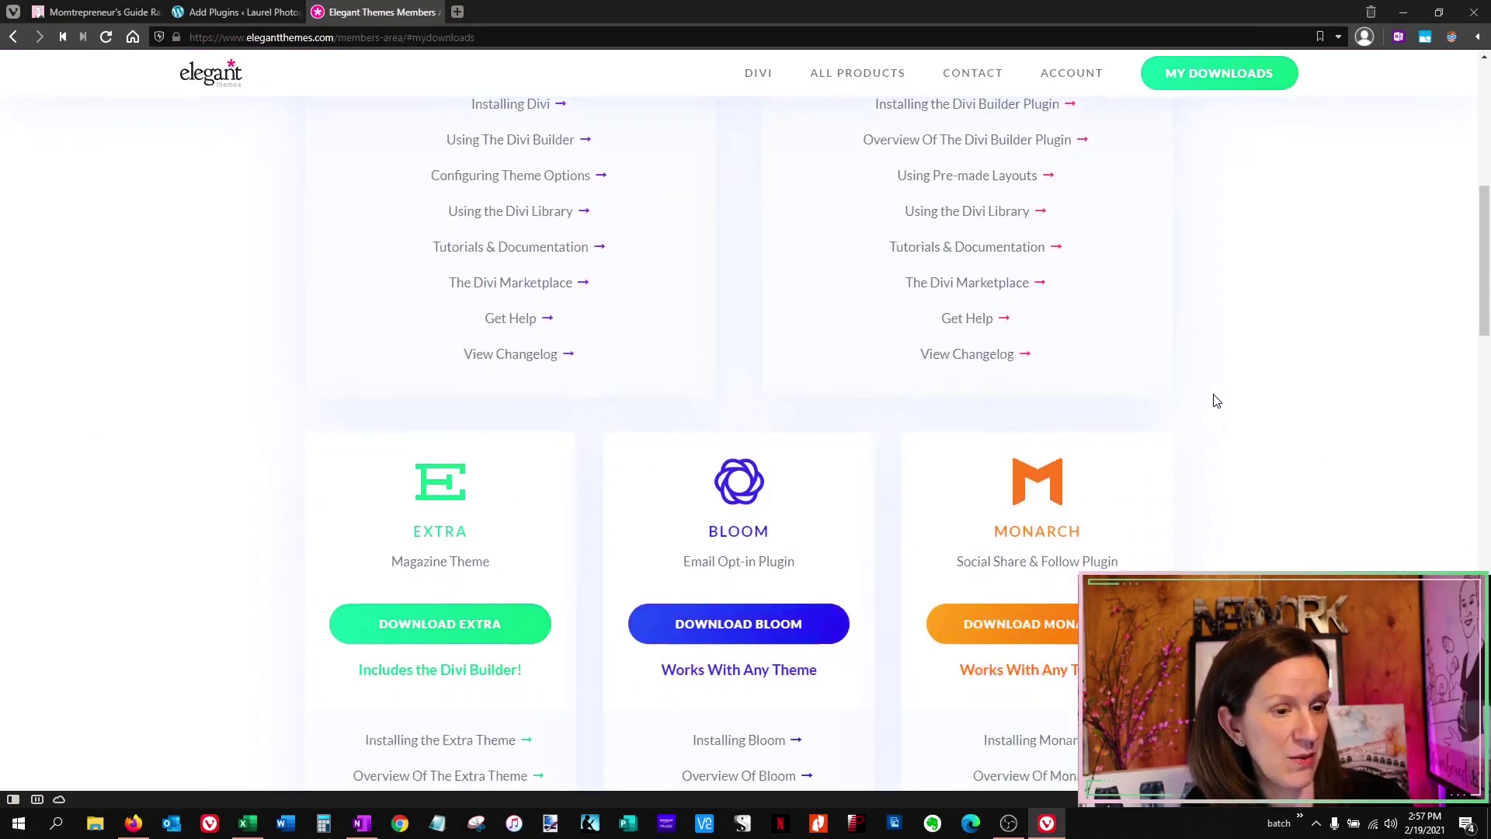
{"action": "left_click", "coordinate": [1029, 606]}
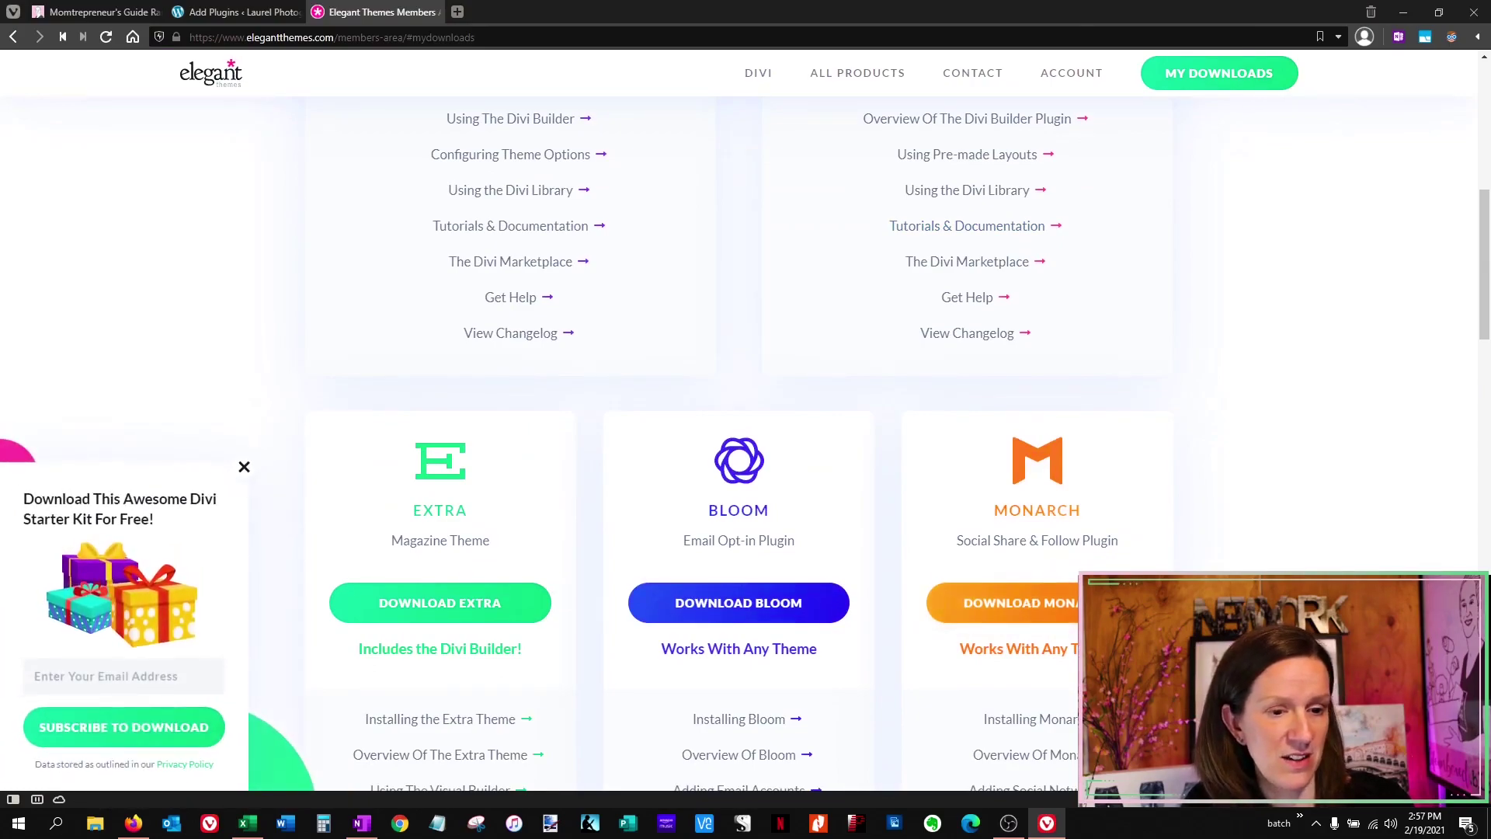
Return to the WordPress site's plugin installer, upload the monarch (1).zip file, and install and activate the plugin.
{"action": "left_click", "coordinate": [221, 10]}
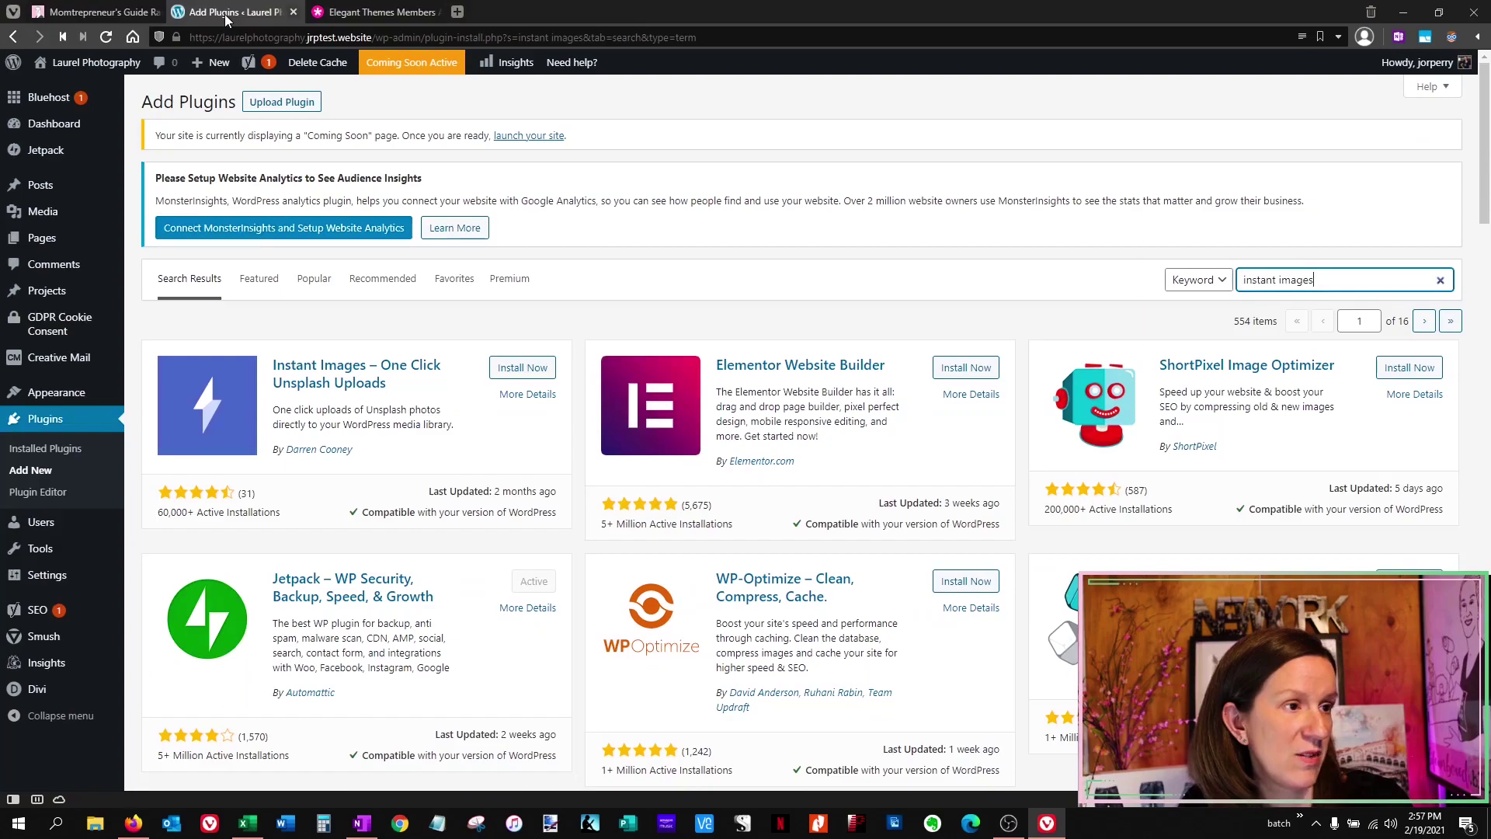
{"action": "left_click", "coordinate": [295, 105]}
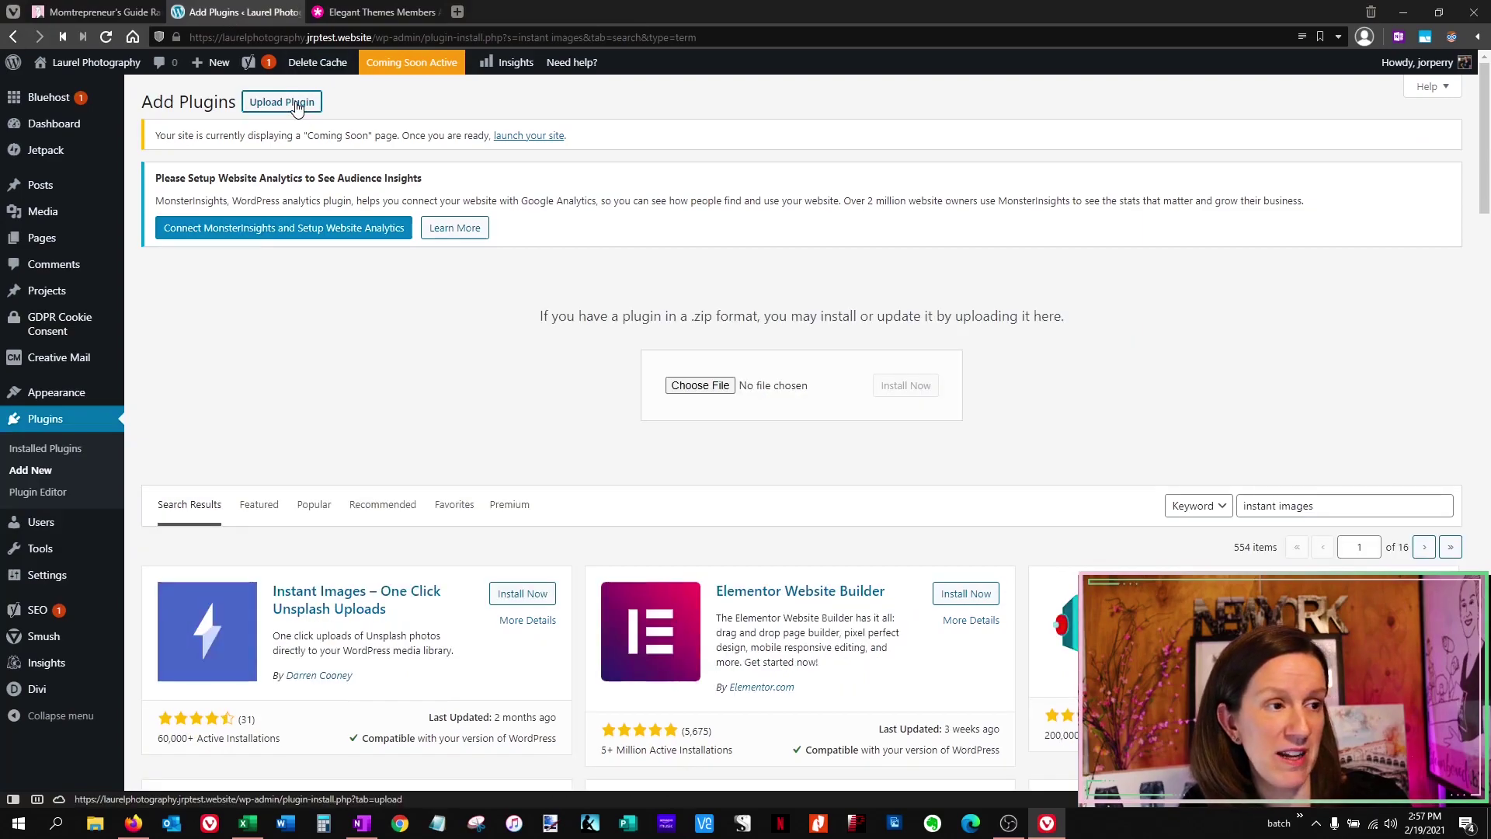
{"action": "left_click", "coordinate": [703, 385]}
{"action": "left_click", "coordinate": [197, 135]}
{"action": "left_click", "coordinate": [632, 396]}
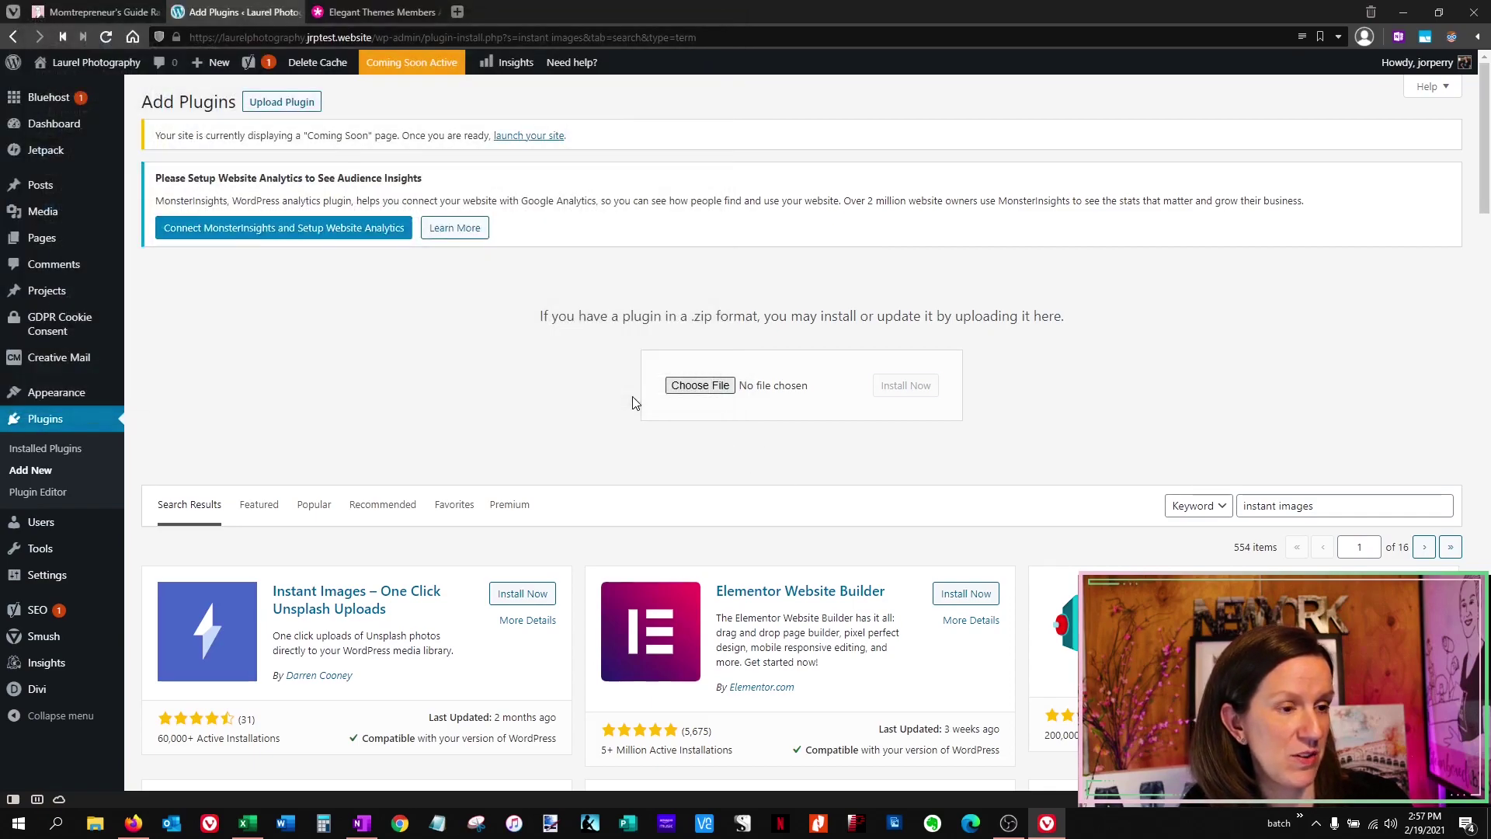
{"action": "left_click", "coordinate": [924, 388]}
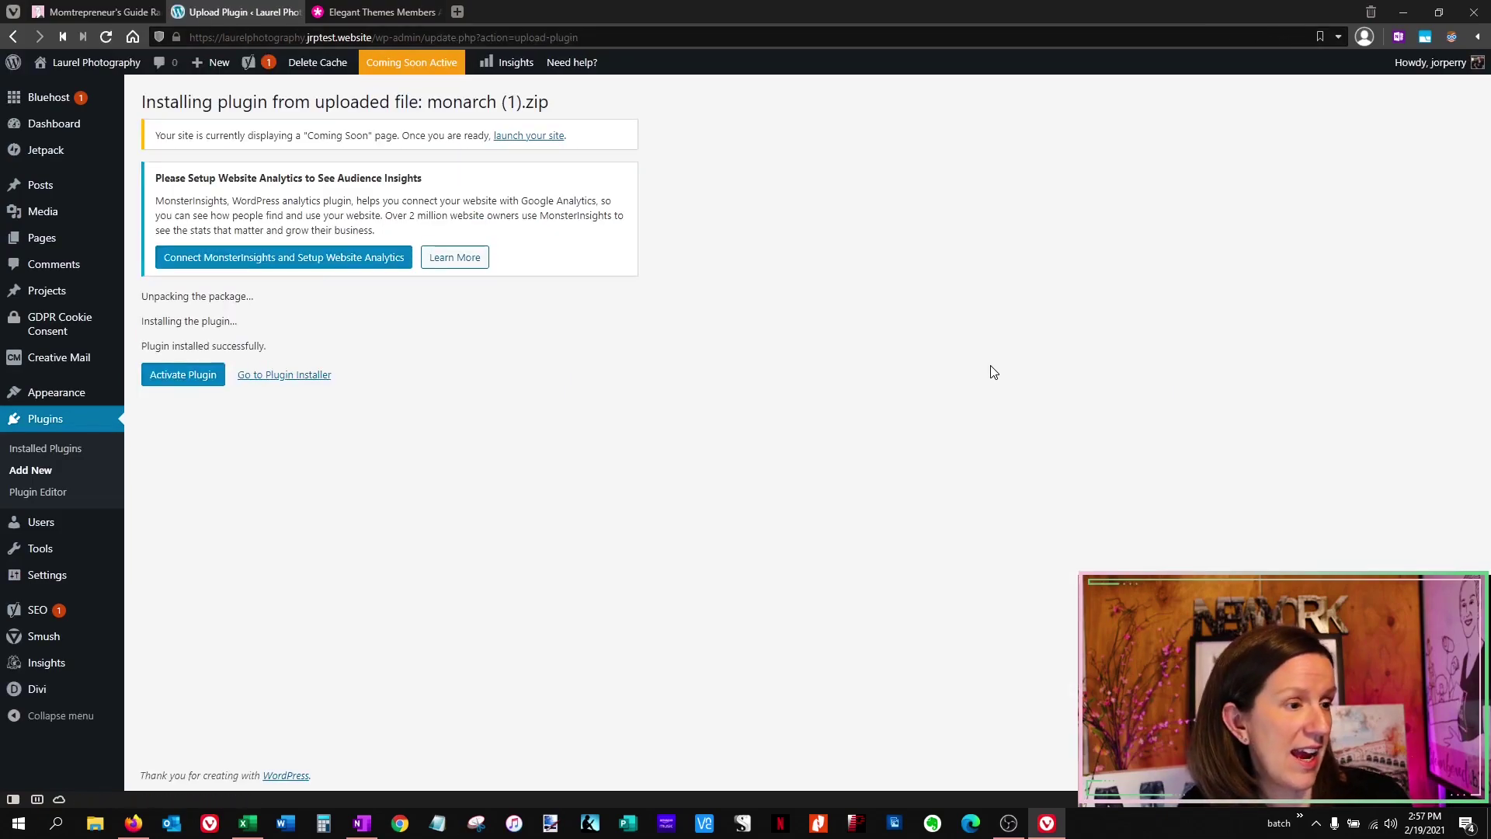
{"action": "left_click", "coordinate": [180, 376]}
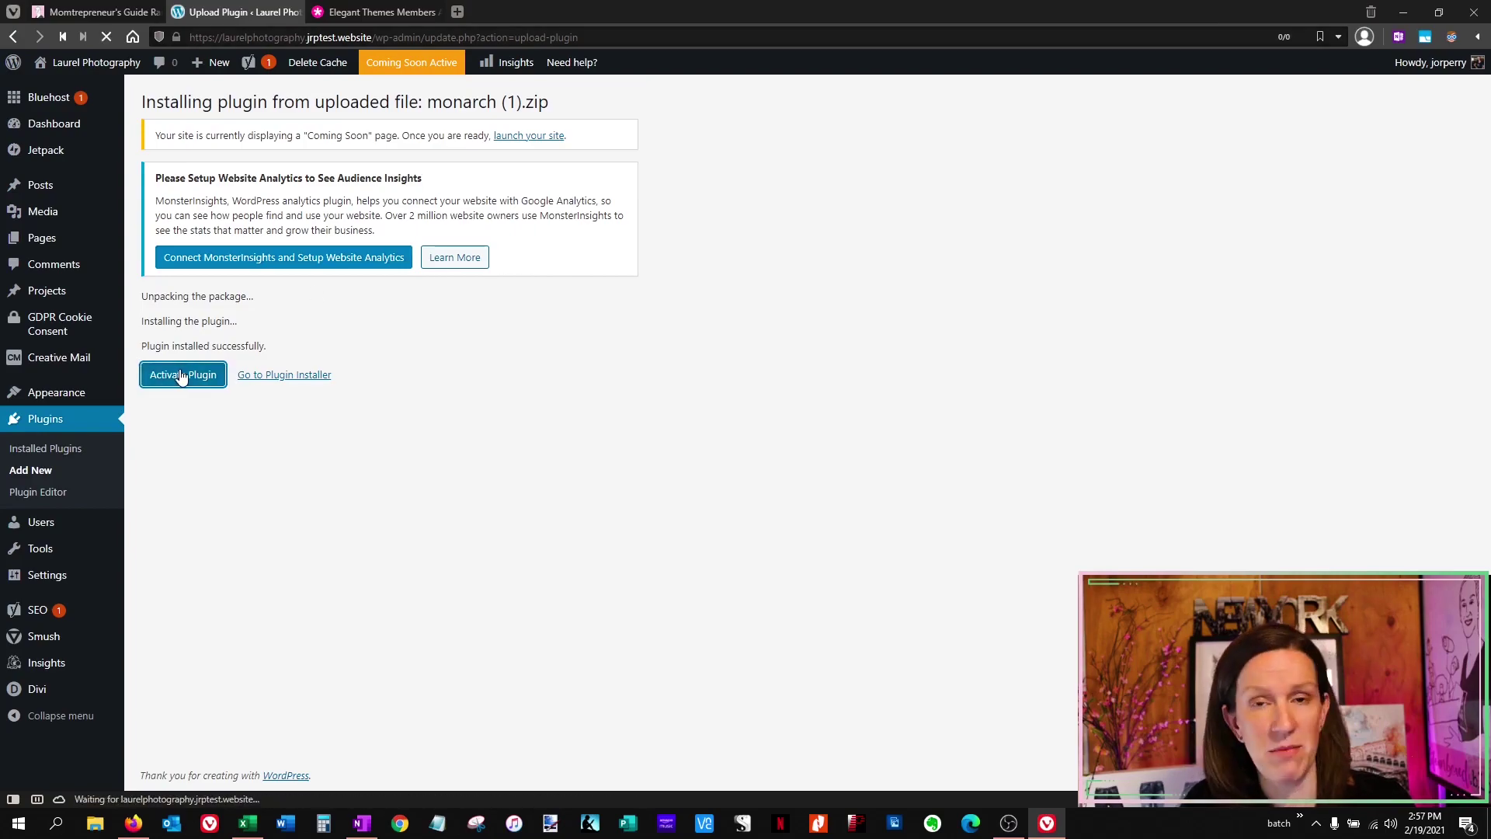